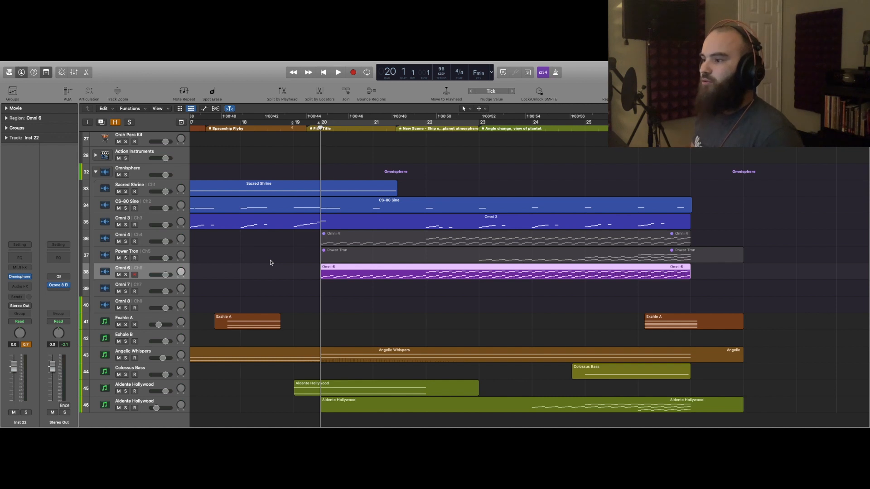
Open the Omni 6 region in the piano roll to examine its notes and modulation curve, and return to the arrangement.
scroll(363, 297, right, 3)
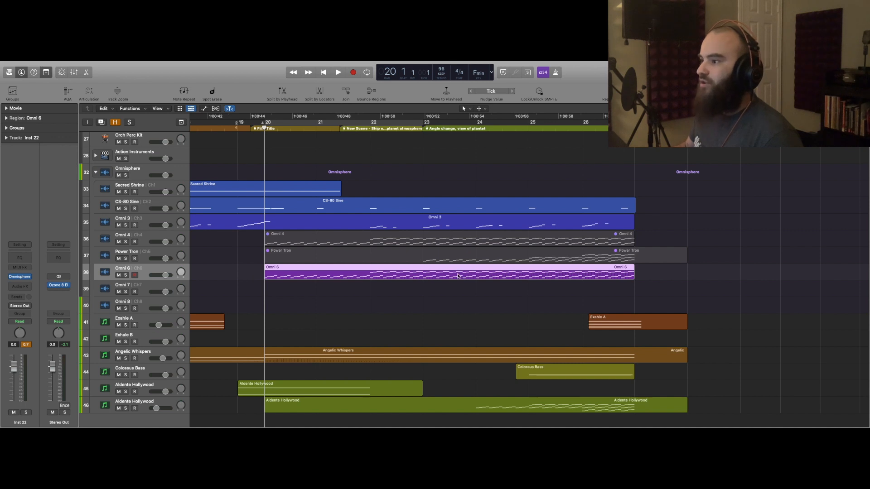
double_click(300, 274)
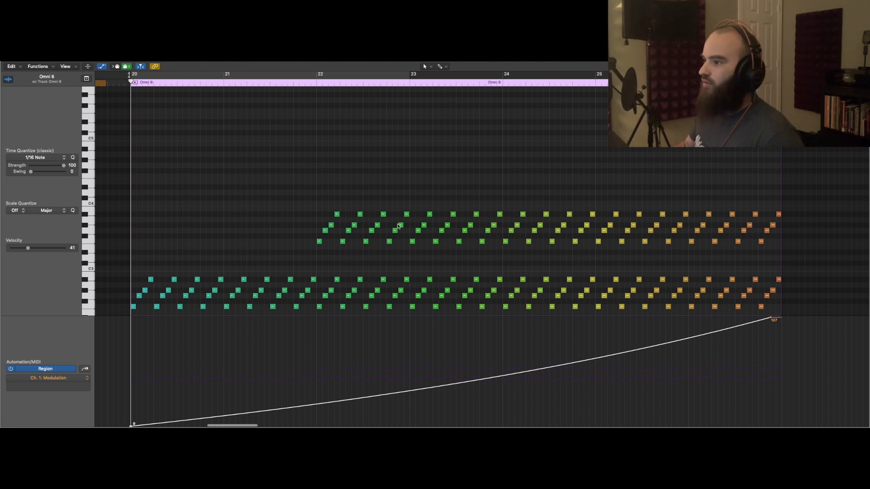
scroll(398, 223, down, 3)
key(super+w)
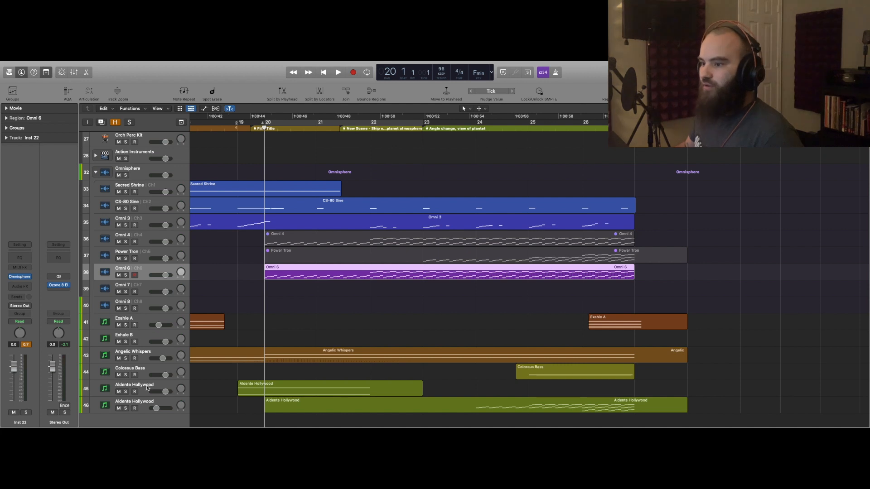
click(118, 409)
click(119, 392)
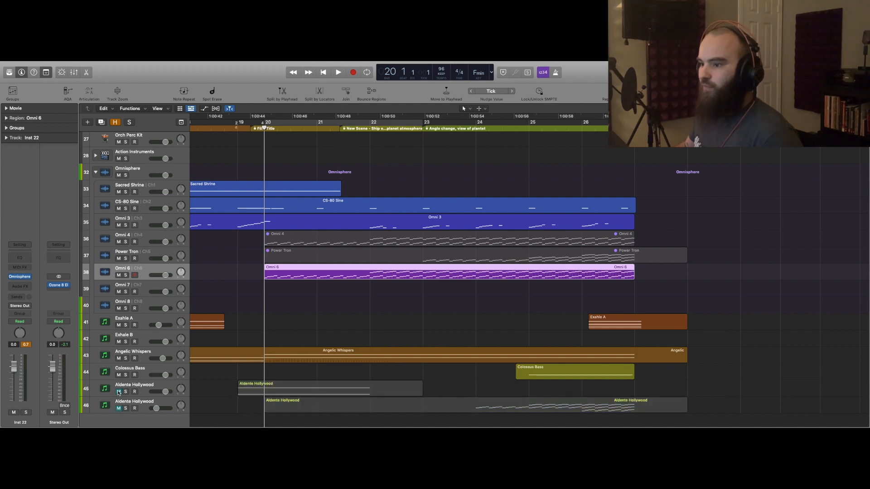
click(119, 375)
drag(118, 375, 119, 408)
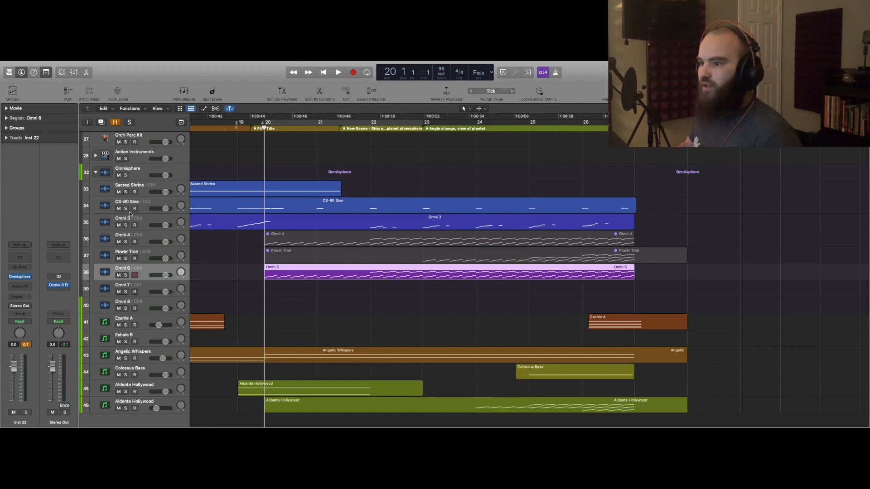
Solo the Omnisphere track stack and open the Omni 6 region in the piano roll.
click(127, 175)
scroll(281, 225, right, 1)
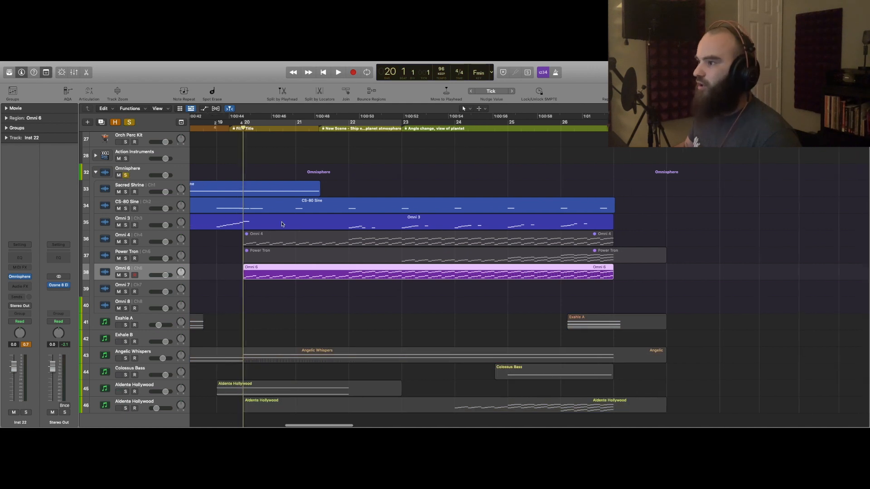
scroll(282, 224, down, 2)
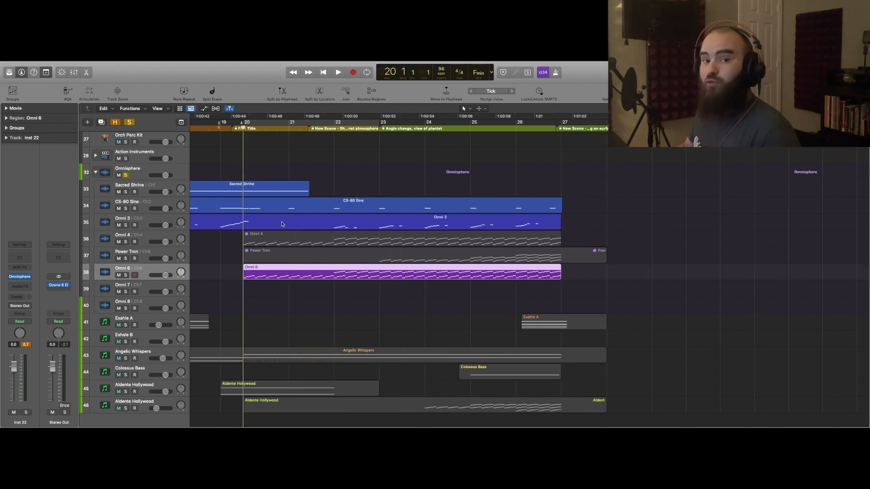
key(super+4)
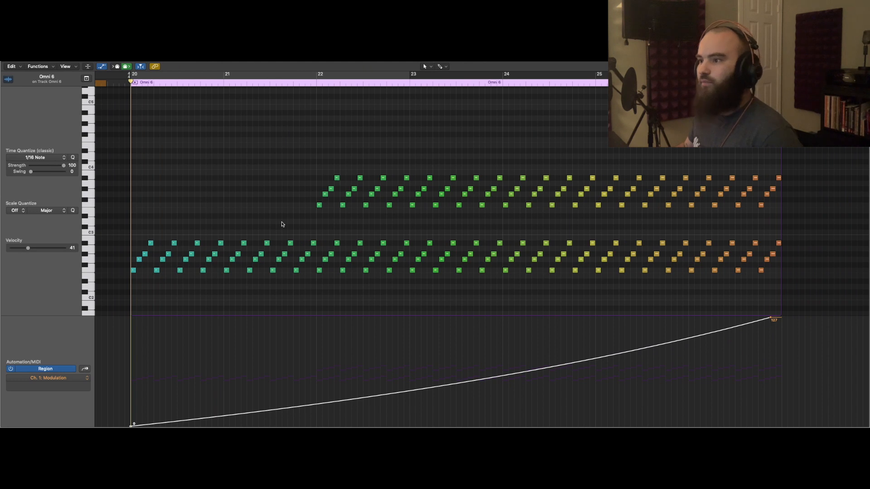
Play the soloed Omni 6 part from bar 20 past the region's end, following its notes and modulation curve.
key(space)
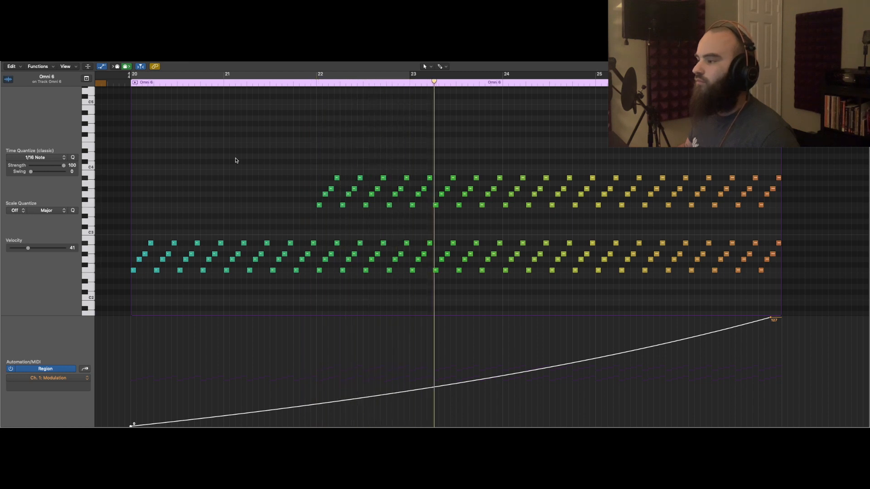
scroll(235, 160, right, 5)
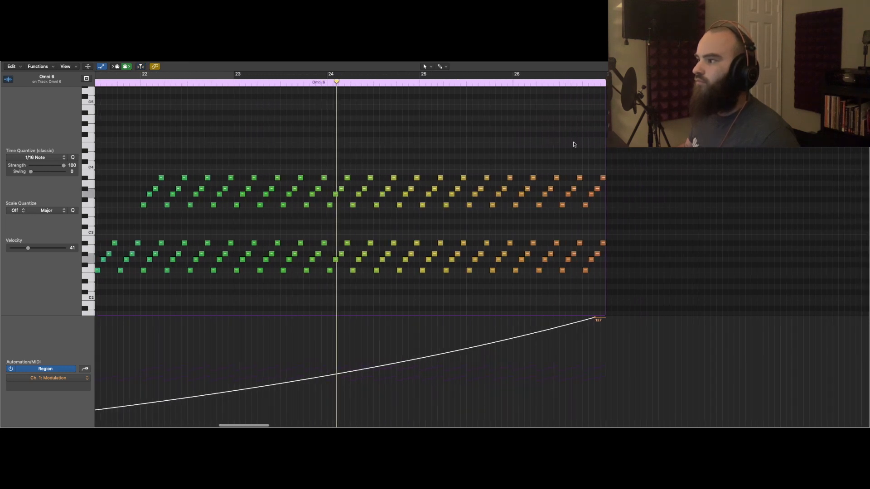
scroll(786, 170, right, 3)
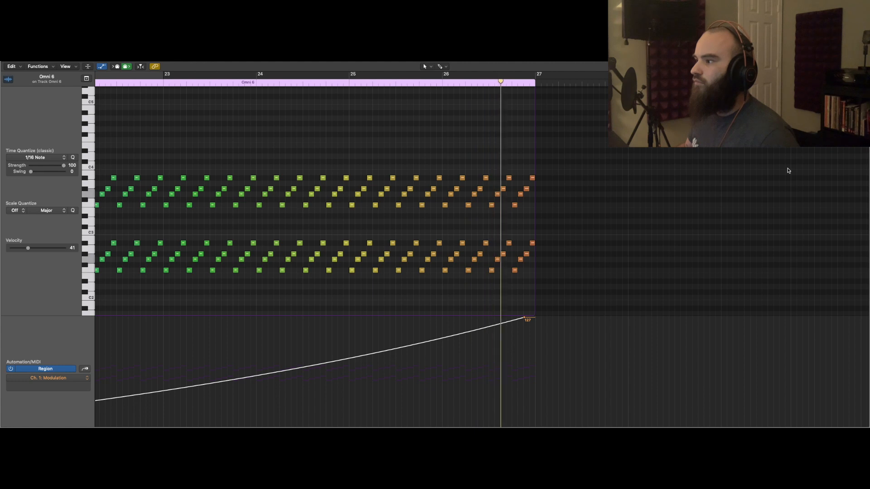
scroll(788, 170, right, 1)
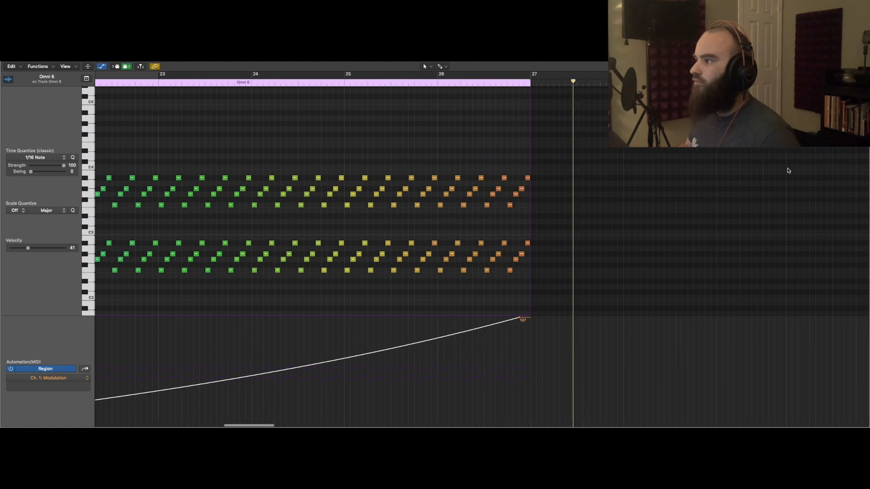
key(space)
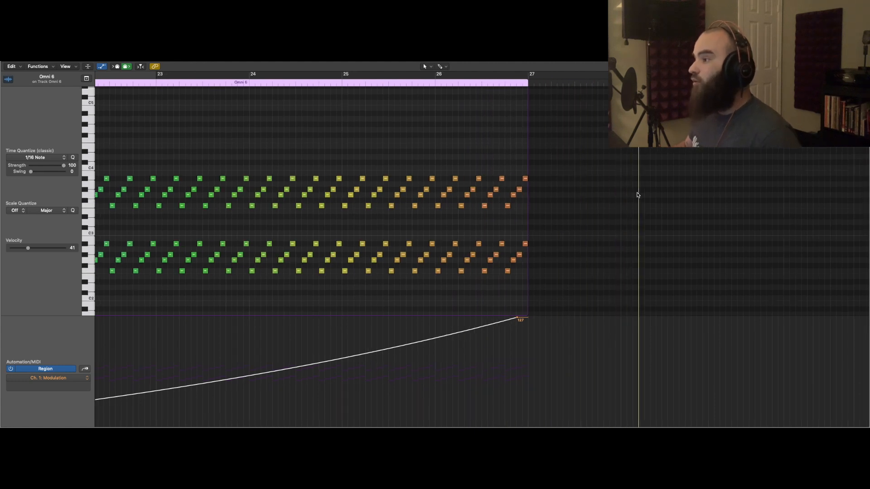
scroll(637, 194, left, 10)
key(ctrl+Left)
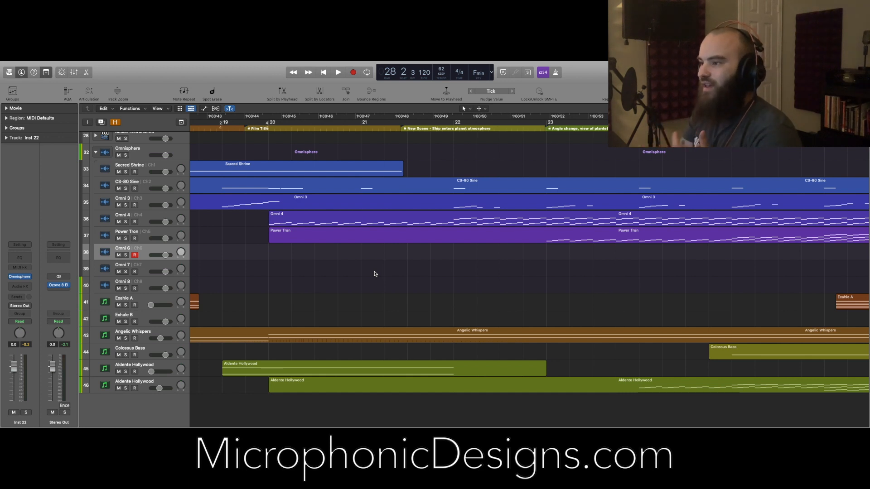
Look over the Omnisphere regions and move the playhead to bar 19, just before the Film Title marker.
scroll(374, 274, right, 5)
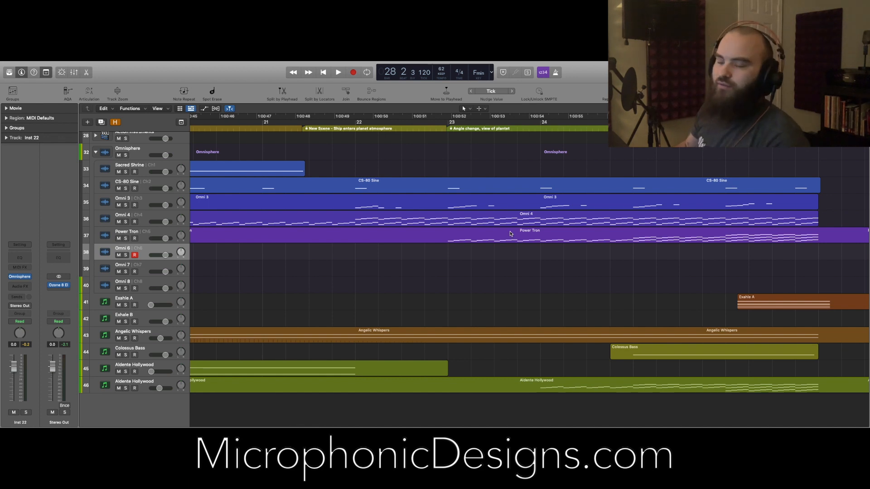
scroll(478, 234, left, 1)
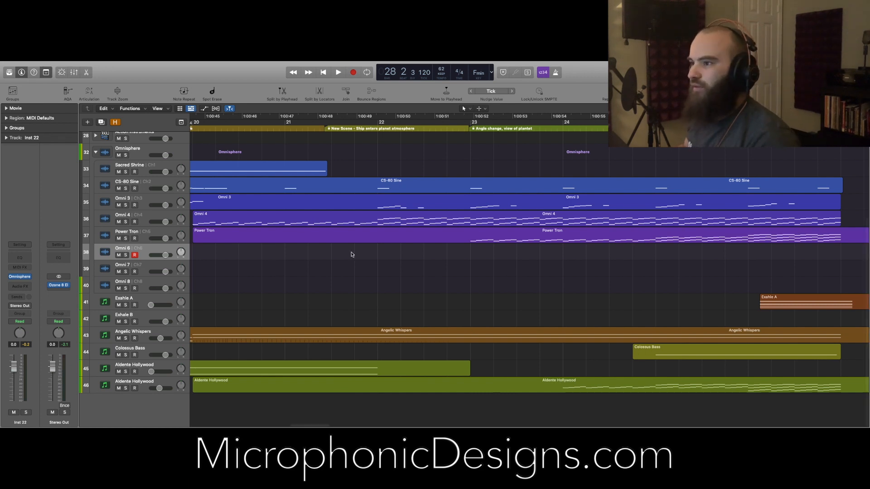
scroll(350, 254, left, 1)
scroll(344, 245, left, 8)
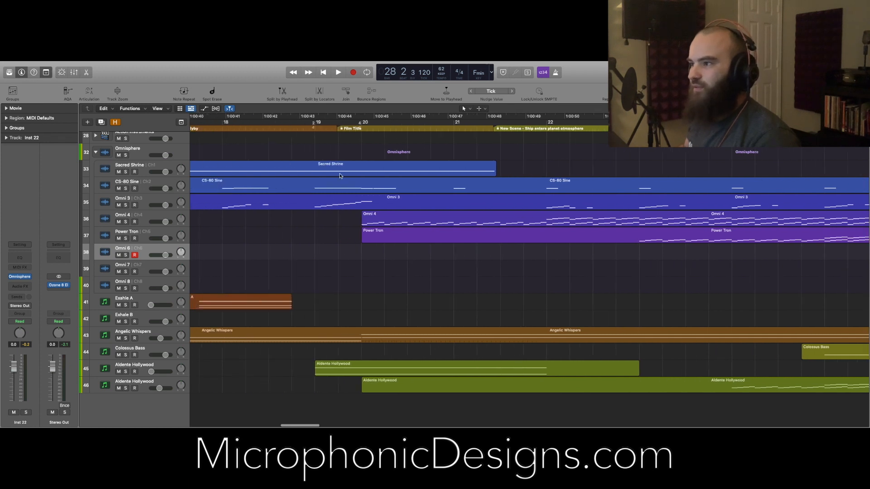
click(316, 129)
scroll(402, 307, right, 6)
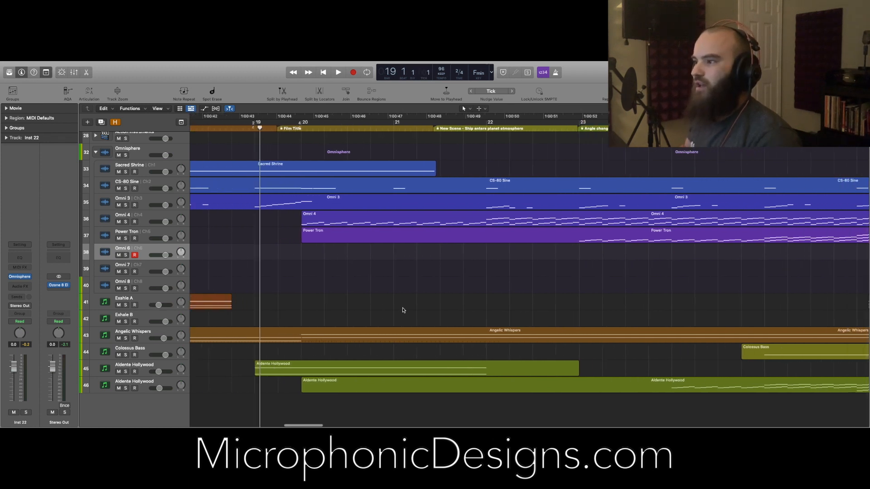
Inspect the Omni 4 and Power Tron regions in turn and select the empty Omni 6 track for live playing.
click(390, 224)
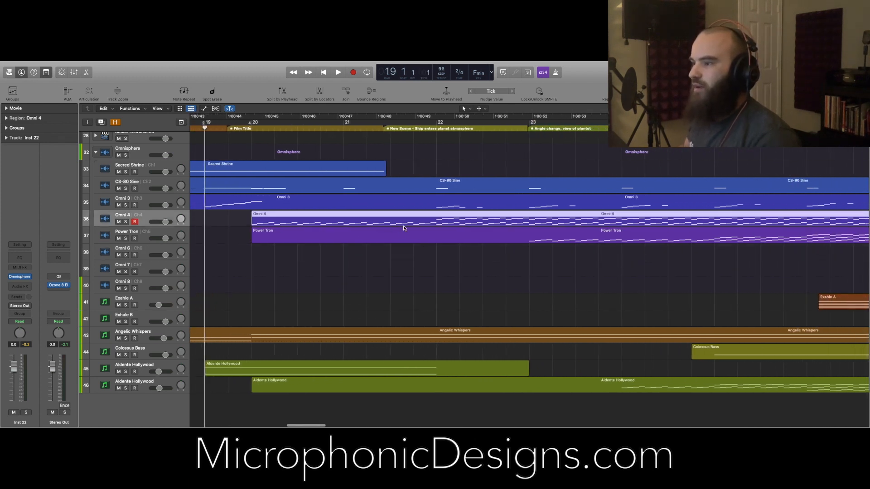
scroll(374, 233, right, 7)
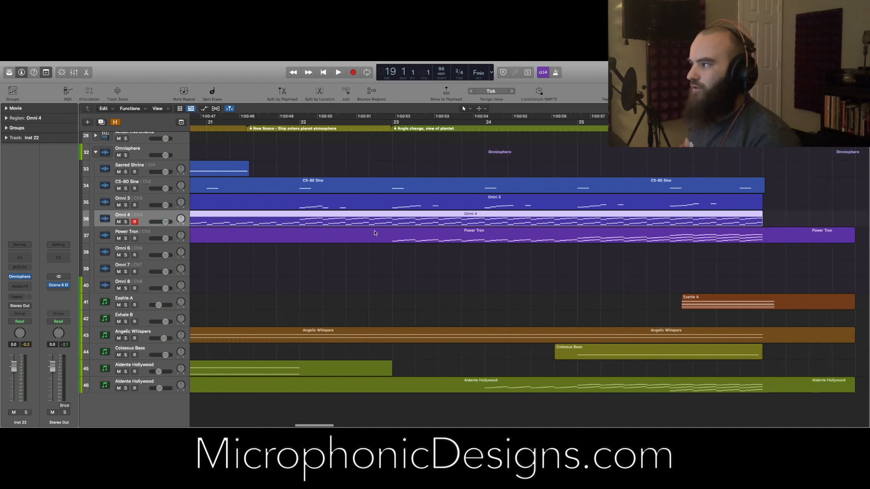
click(375, 233)
scroll(375, 233, left, 4)
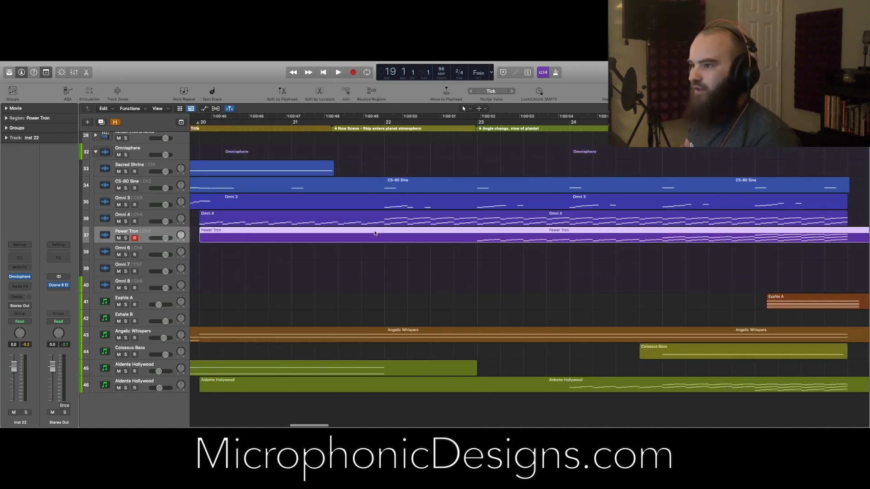
click(425, 223)
scroll(343, 264, left, 3)
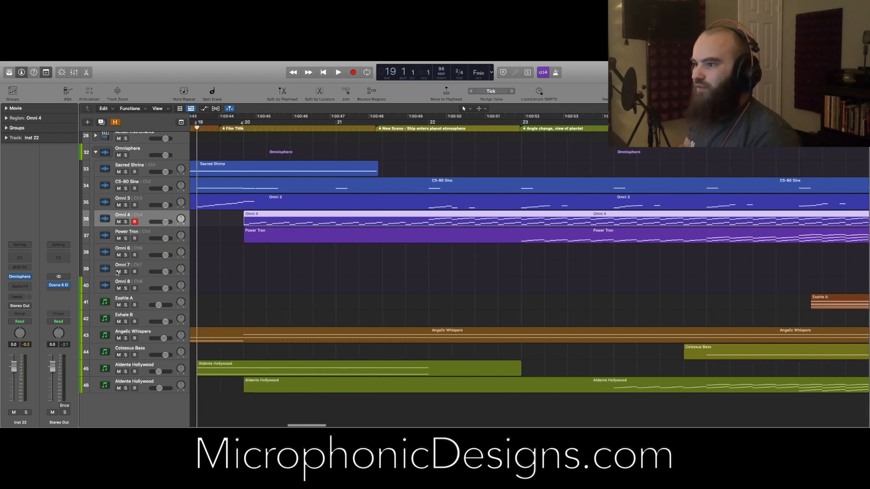
click(135, 250)
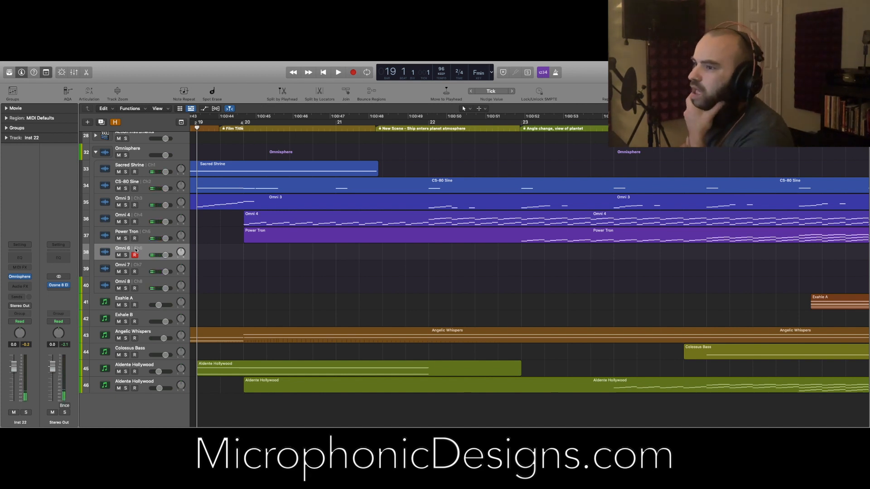
Select the Power Tron region after rechecking Omni 4, and play the full arrangement from bar 19 into bar 28.
click(338, 219)
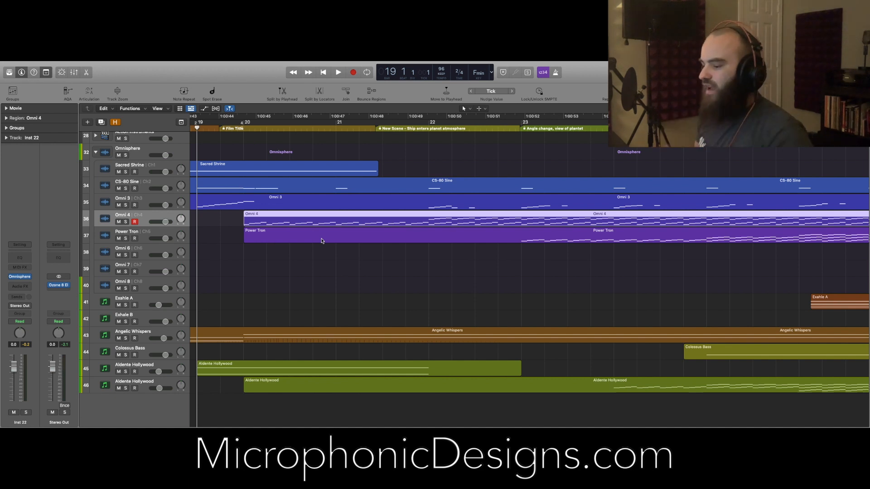
click(410, 235)
click(412, 227)
click(411, 240)
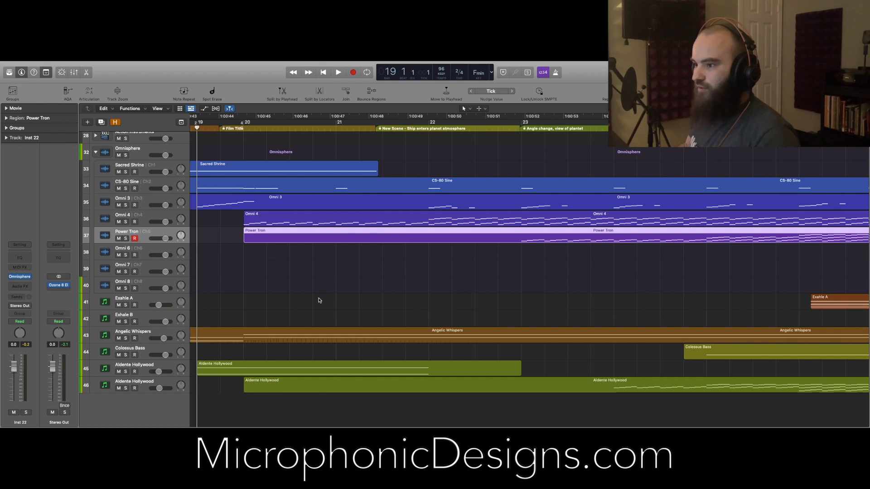
scroll(318, 300, left, 2)
key(space)
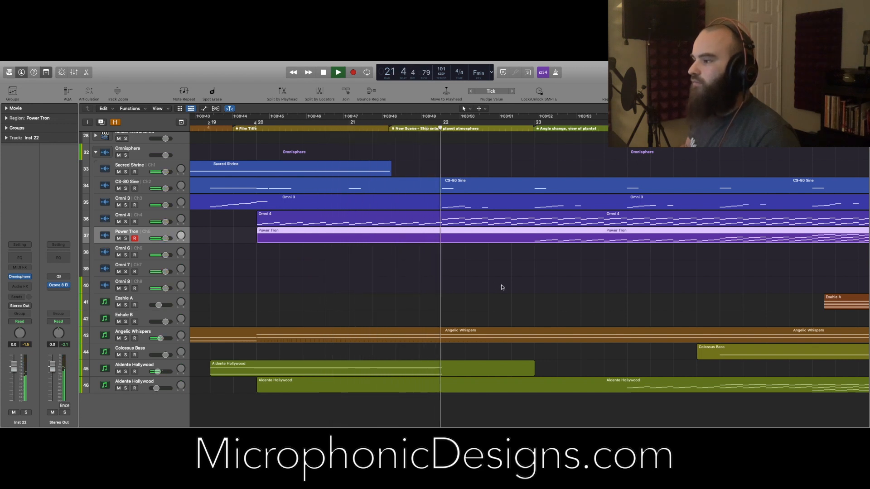
scroll(501, 287, right, 1)
scroll(502, 287, right, 5)
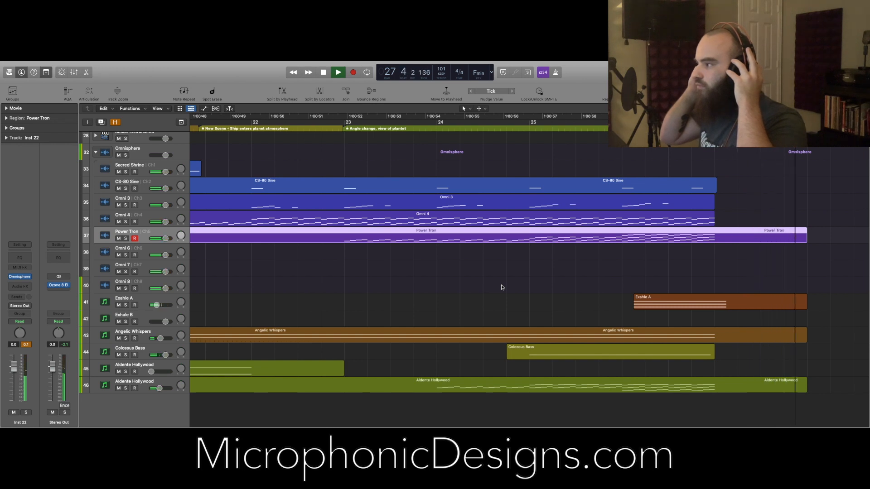
key(space)
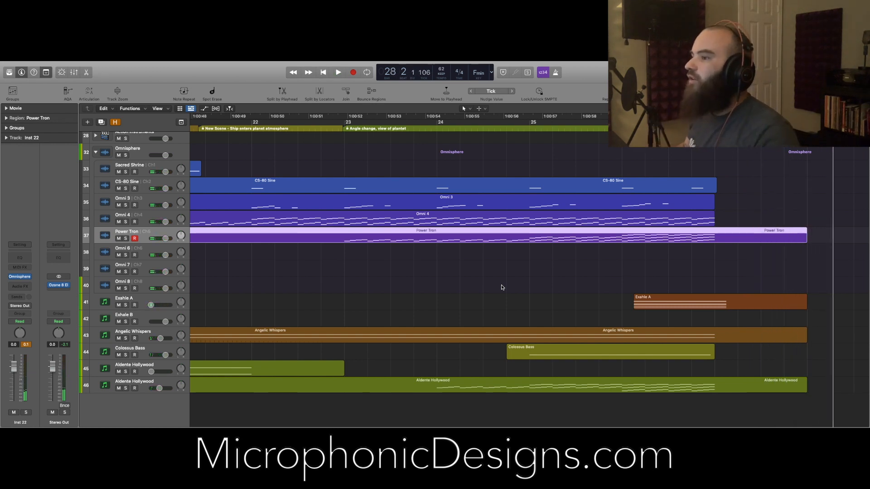
Solo the Omnisphere track stack and move the playhead to the start of the Omni 4 region at bar 20.
scroll(501, 287, left, 3)
key(super+Left)
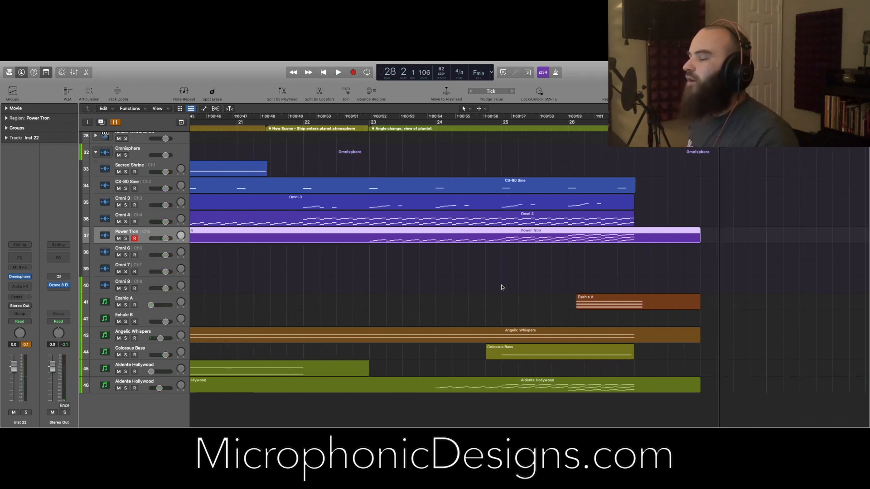
scroll(501, 278, left, 4)
click(493, 225)
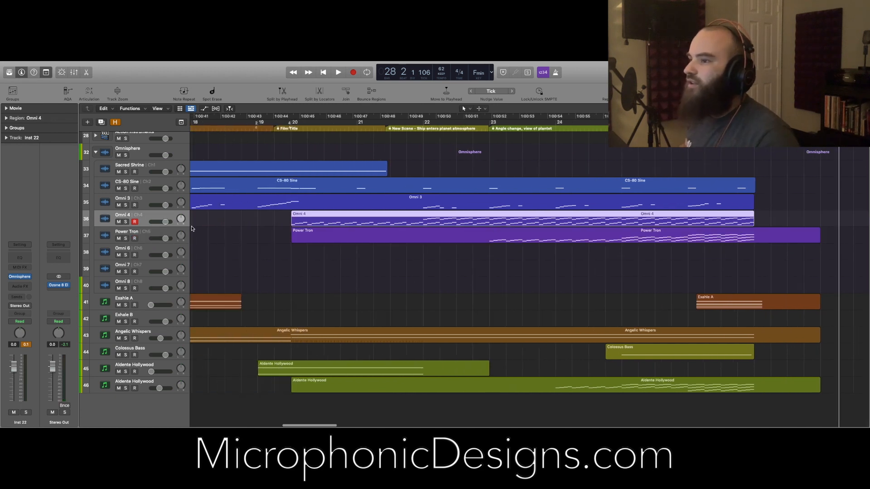
click(126, 155)
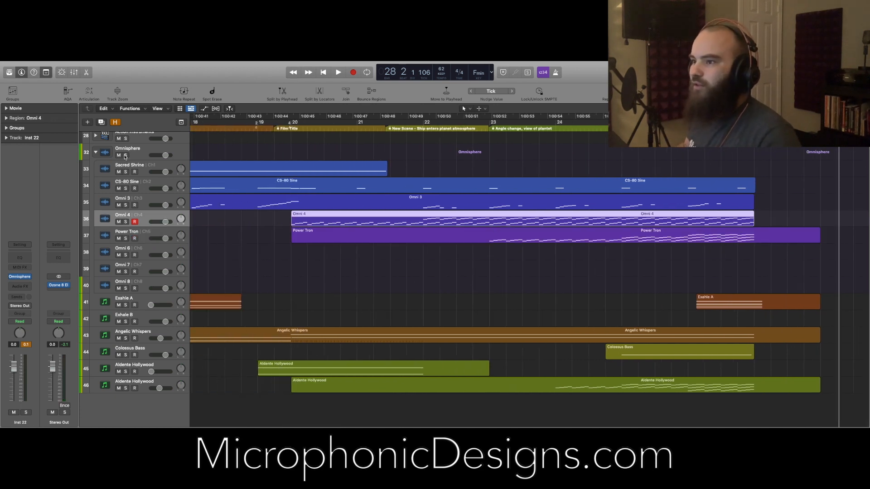
key(shift+space)
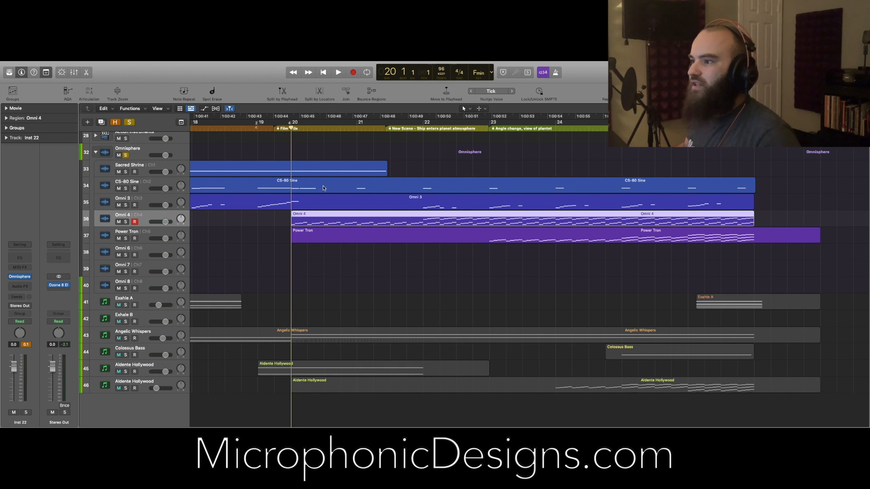
Mute the CS-80 Sine and Omni 3 regions while the soloed stack plays, and stop playback.
click(293, 190)
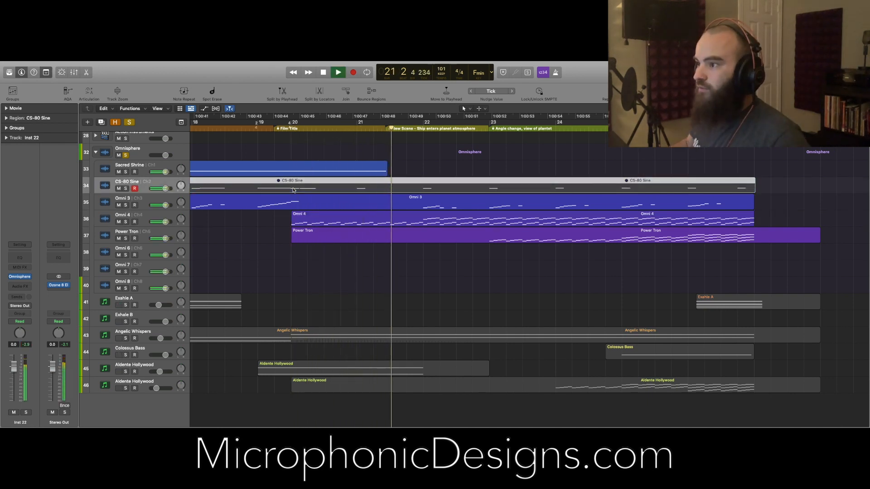
click(300, 202)
key(ctrl+m)
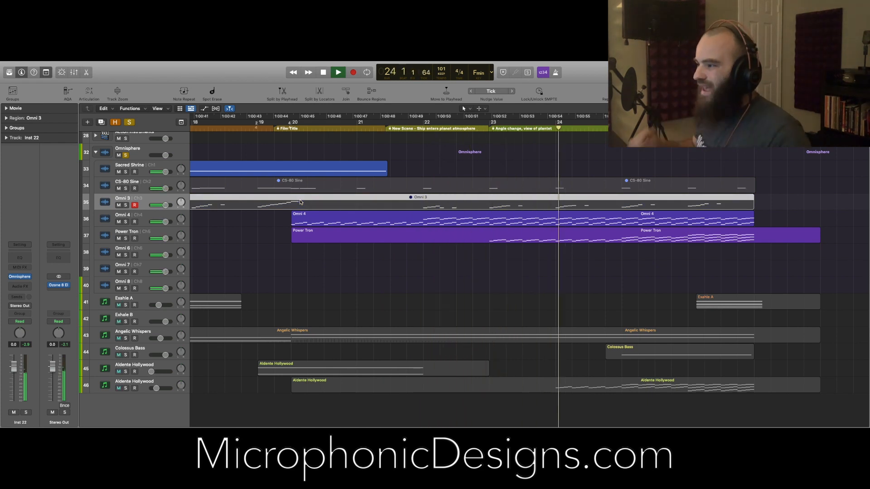
key(space)
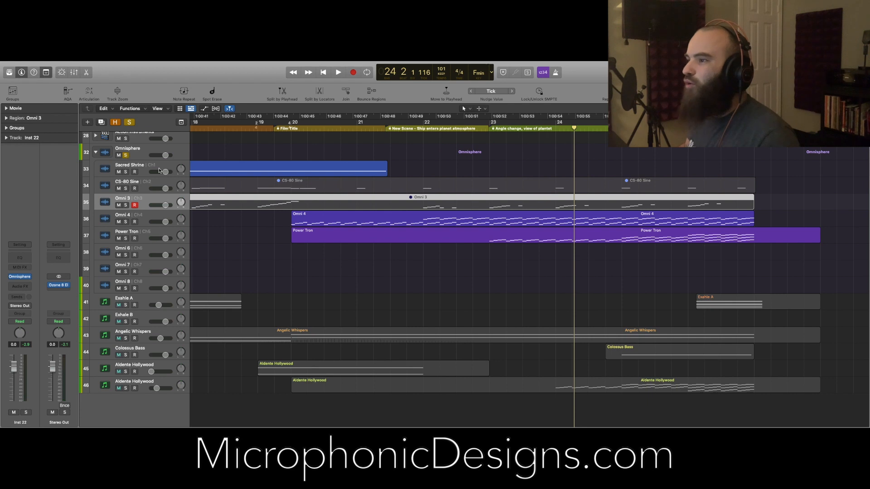
Unmute the CS-80 Sine and Omni 3 regions.
click(262, 186)
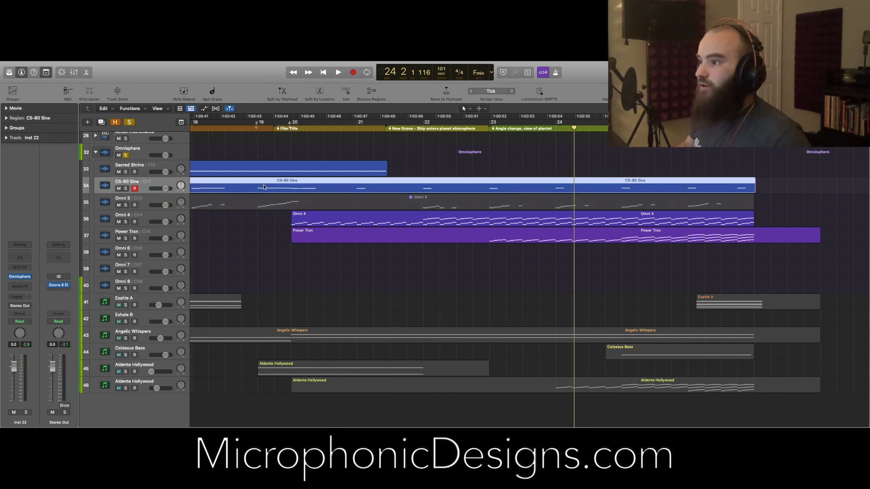
click(271, 202)
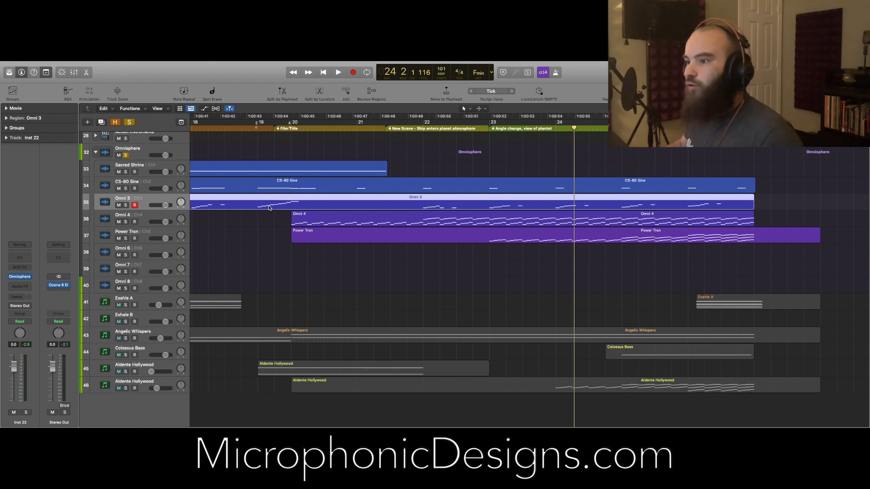
Select the empty Omni 6 track and open its Omnisphere instrument on part 6, placing the plugin window so the synth controls are fully in view.
click(138, 270)
click(142, 248)
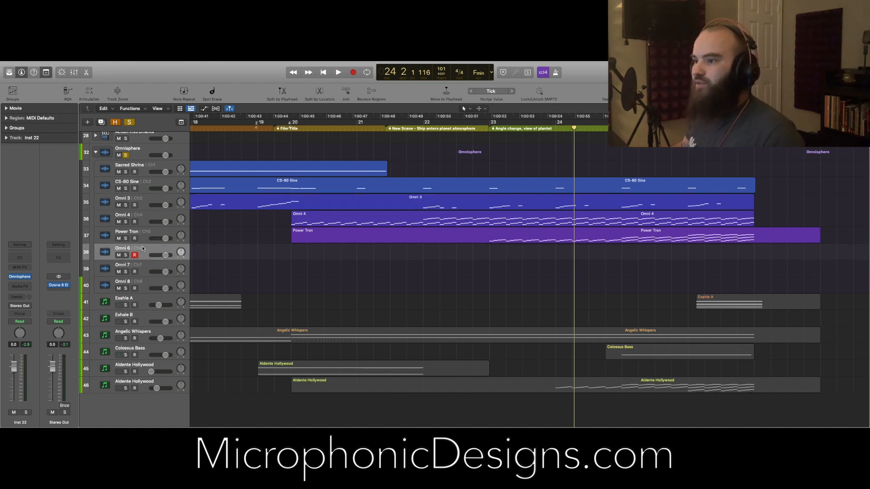
click(32, 278)
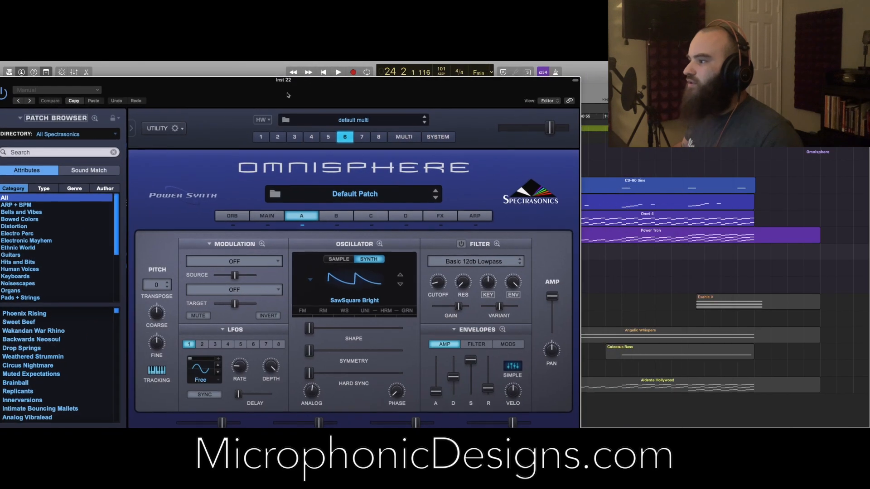
drag(287, 94, 370, 321)
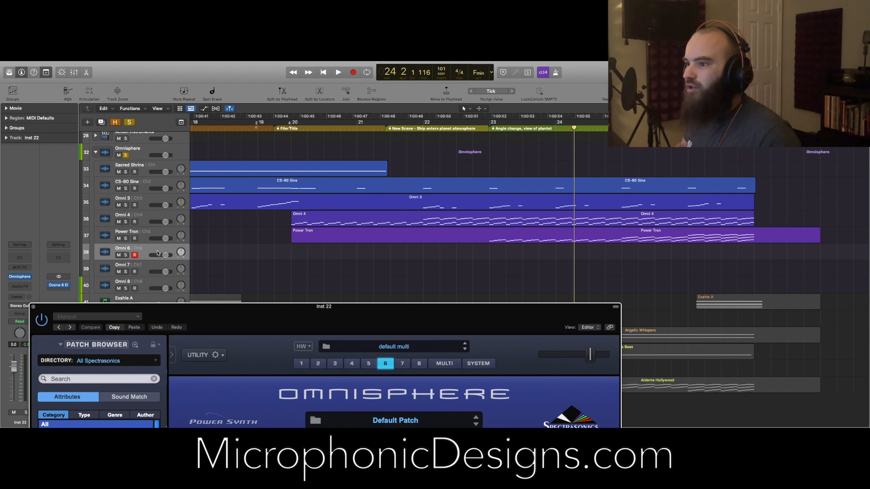
drag(301, 316, 268, 72)
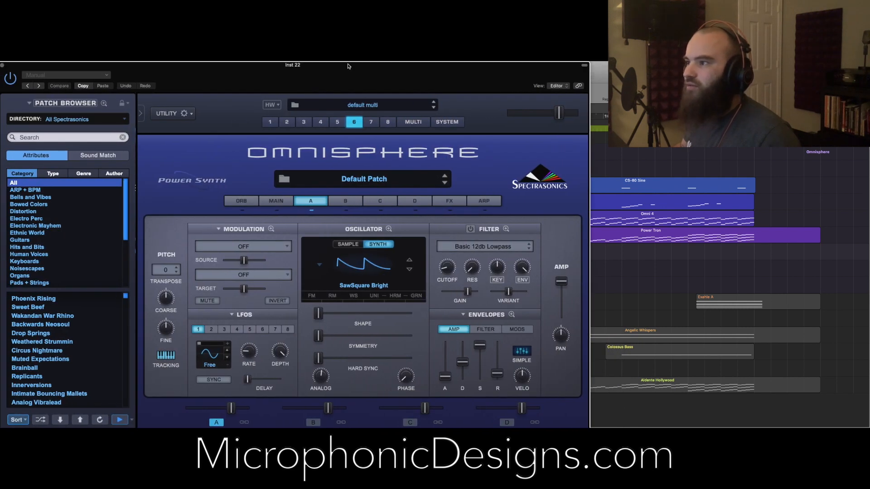
drag(347, 66, 350, 66)
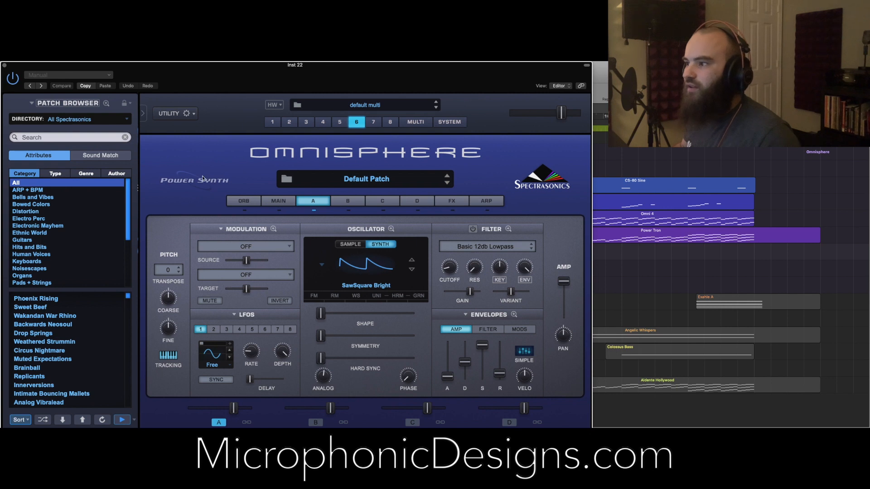
click(143, 114)
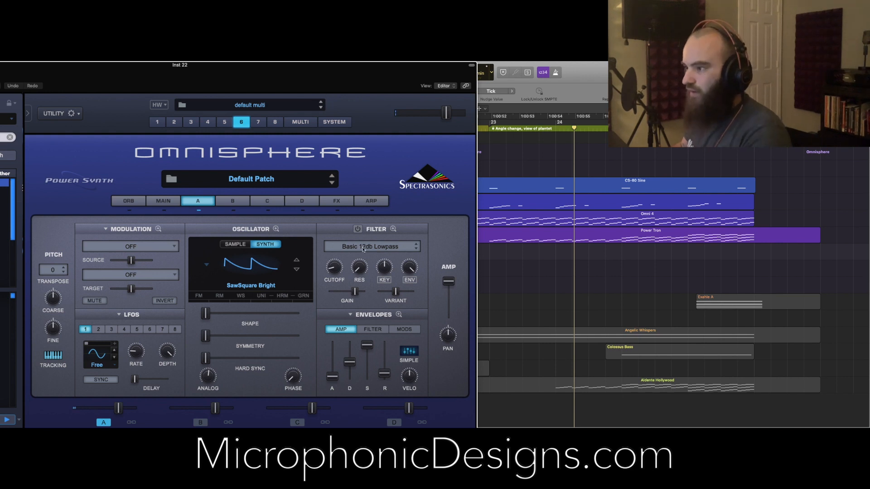
Shape layer A's amp envelope to decay to a low level midway to the 2 mark and end at 2, with Sync enabled.
click(398, 314)
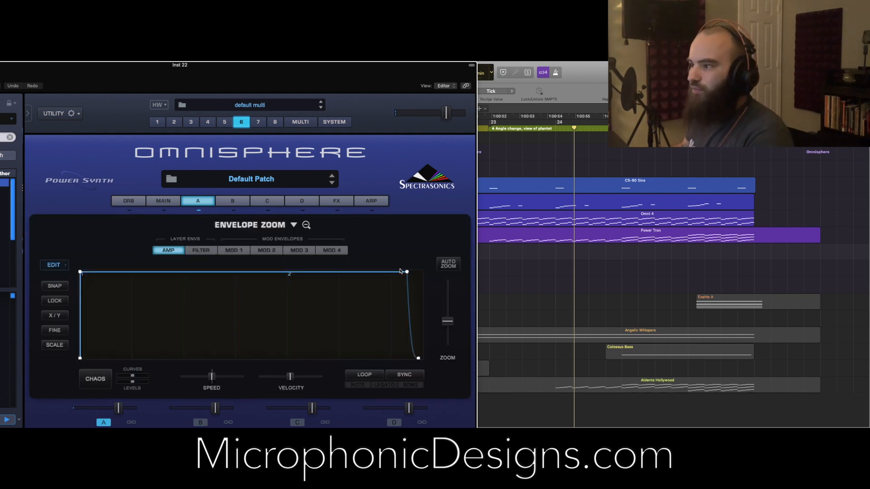
drag(406, 273, 188, 410)
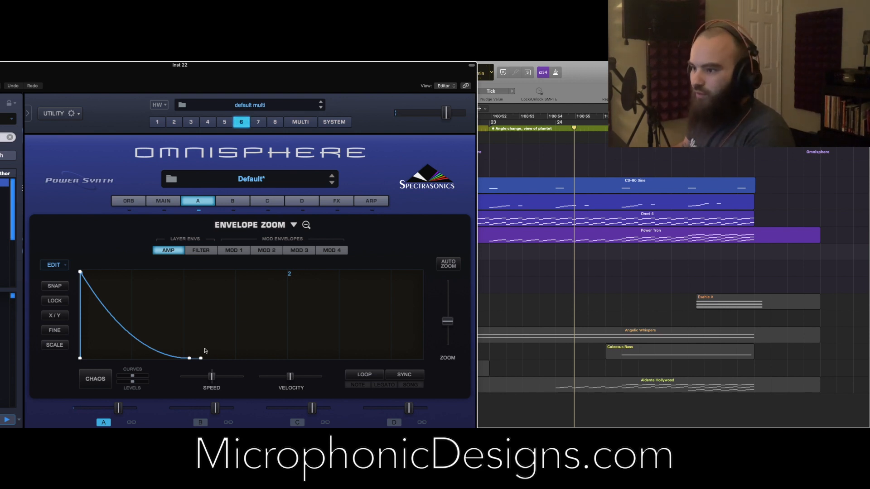
drag(189, 358, 183, 344)
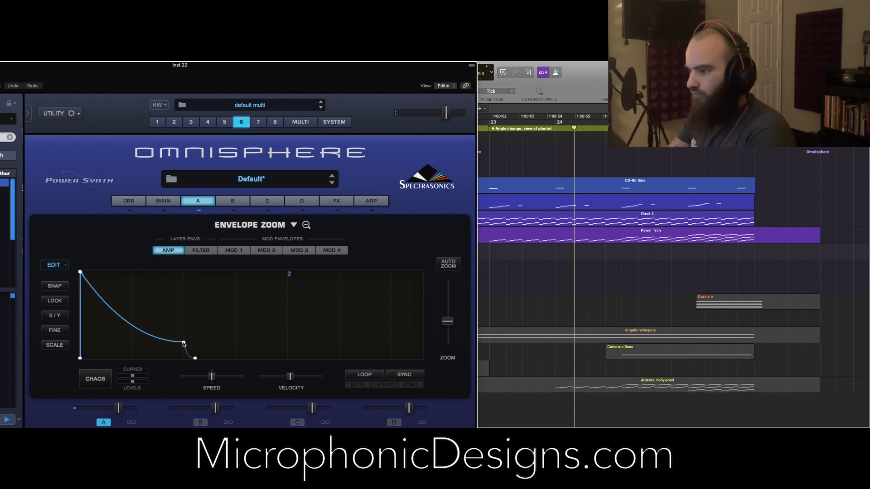
drag(195, 358, 287, 361)
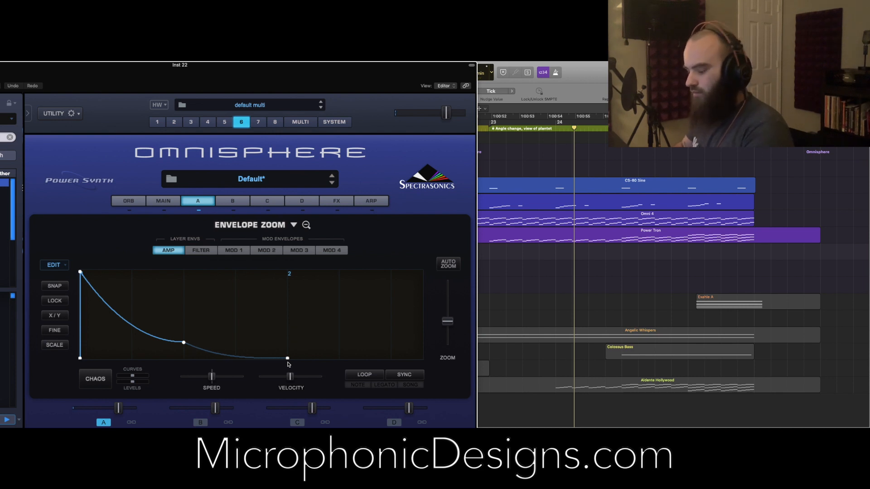
click(407, 378)
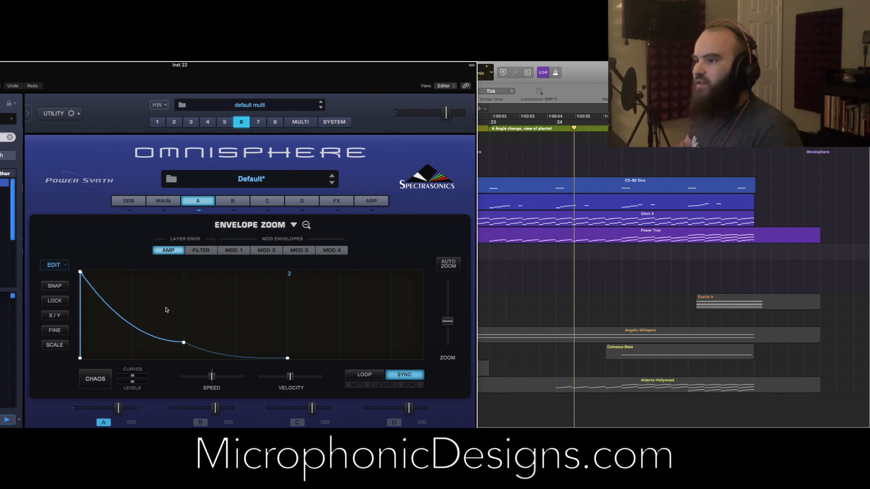
mouse_move(126, 79)
mouse_down()
mouse_move(240, 81)
mouse_move(138, 71)
mouse_up()
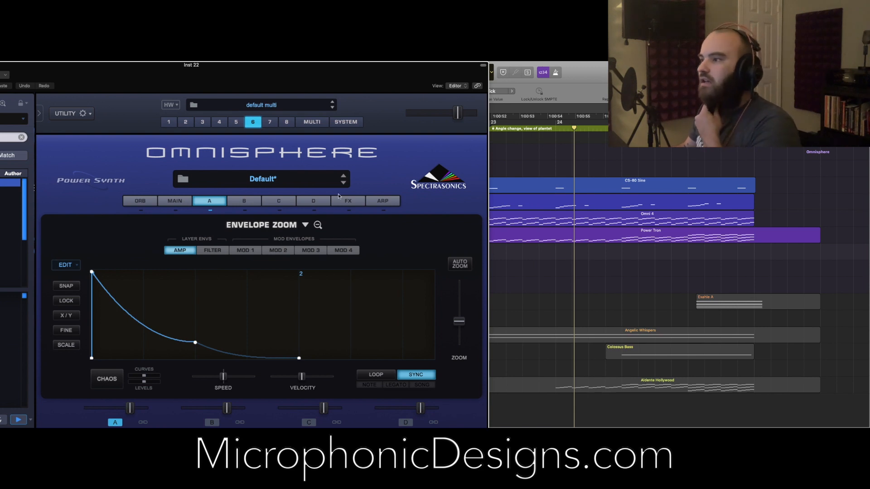
Examine the part's Arpeggiator settings alongside the regions in the arrangement.
click(371, 202)
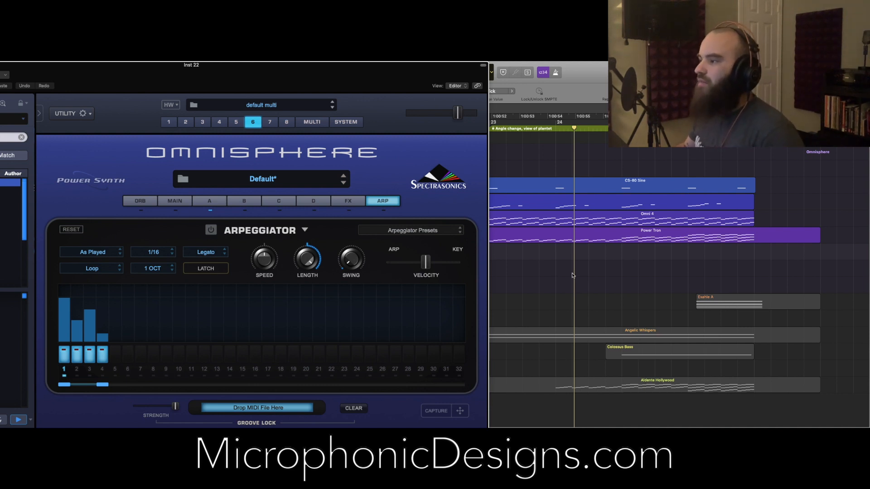
scroll(545, 266, right, 15)
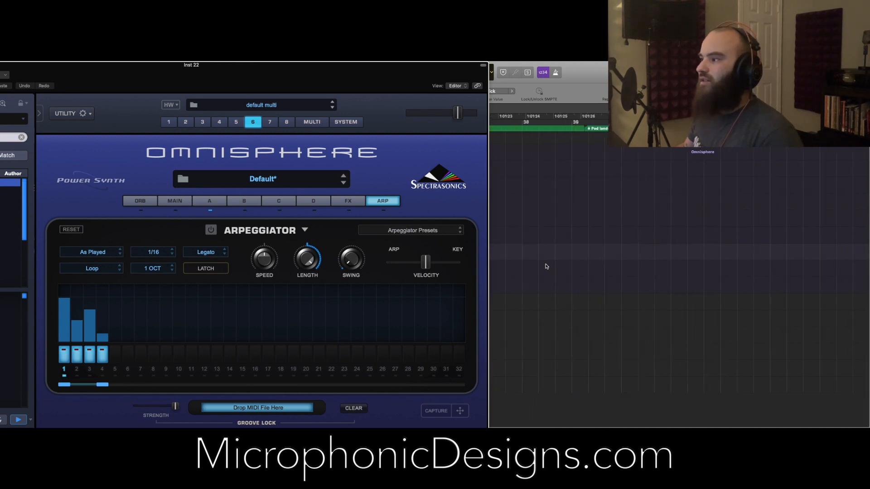
scroll(546, 267, left, 15)
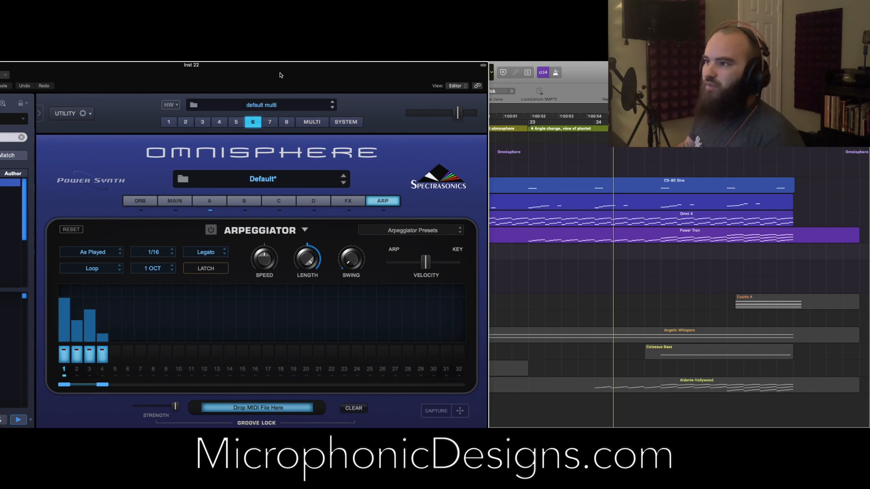
drag(176, 70, 197, 70)
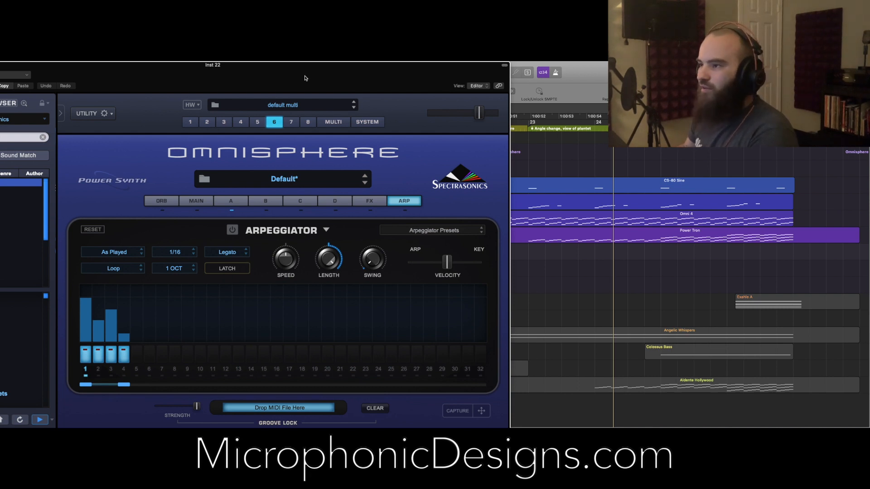
drag(304, 78, 304, 73)
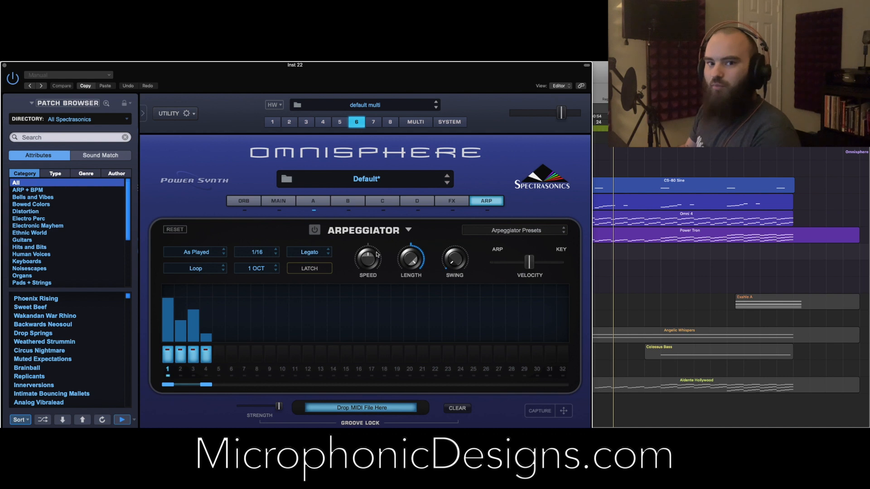
Return to layer A's main synth controls and change its oscillator waveform to Sine.
click(312, 200)
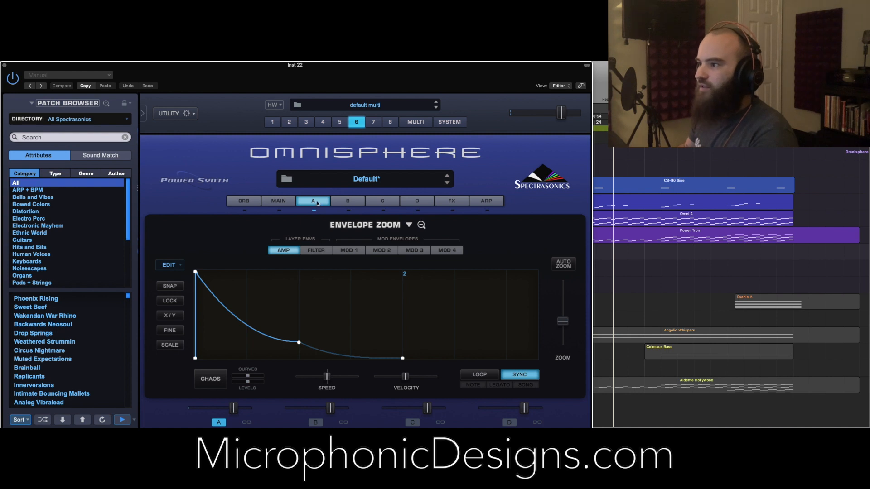
click(317, 203)
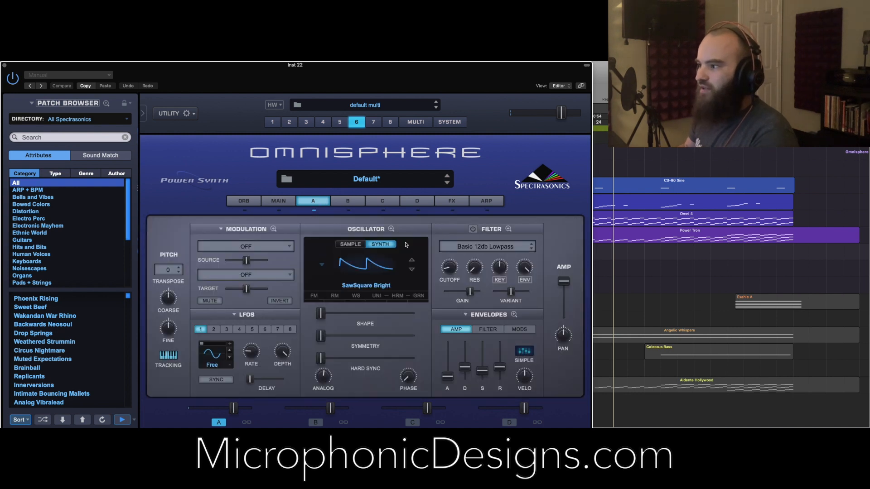
click(380, 268)
click(361, 296)
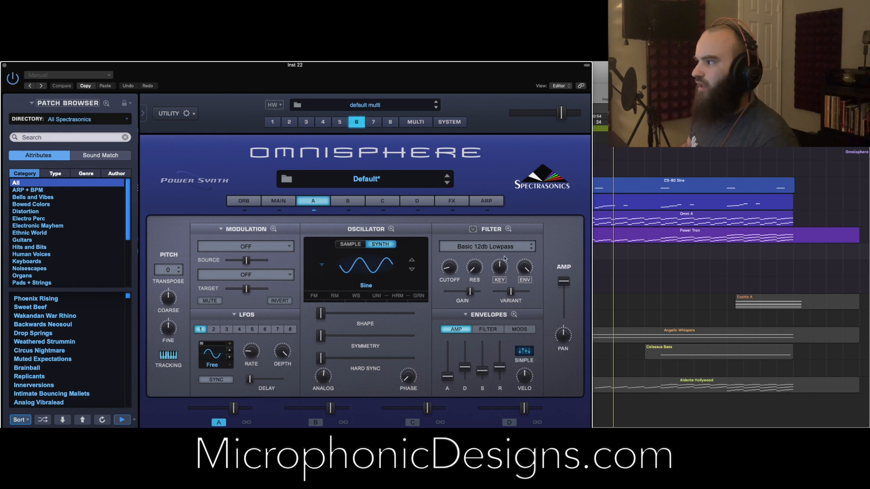
Inspect the Omni 4 region and the neighbouring Omnisphere parts across the arrangement.
drag(506, 81, 283, 82)
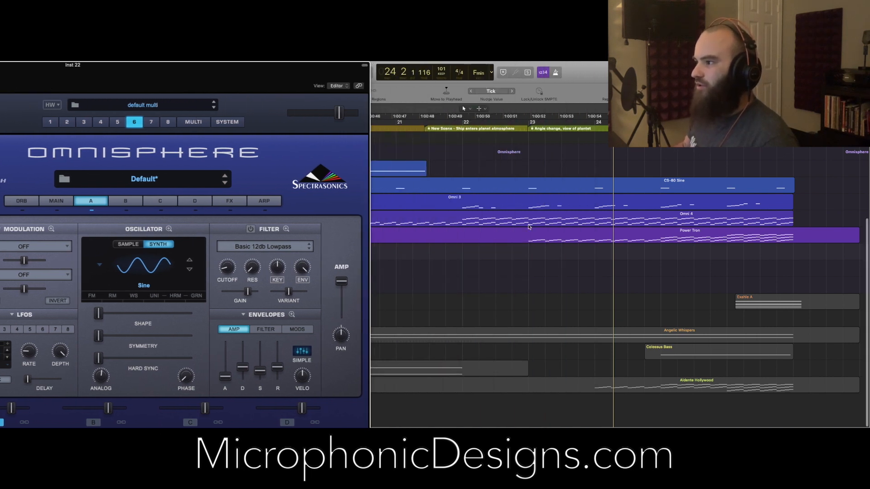
scroll(529, 226, left, 10)
click(569, 224)
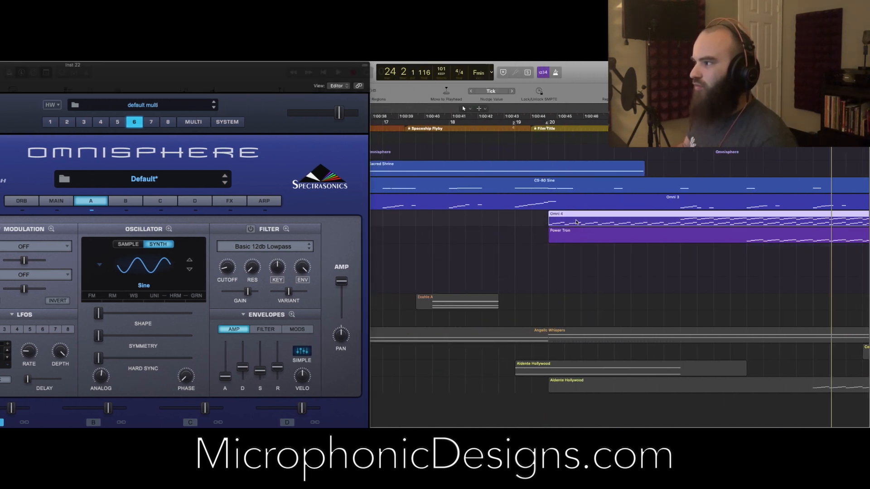
scroll(490, 247, right, 10)
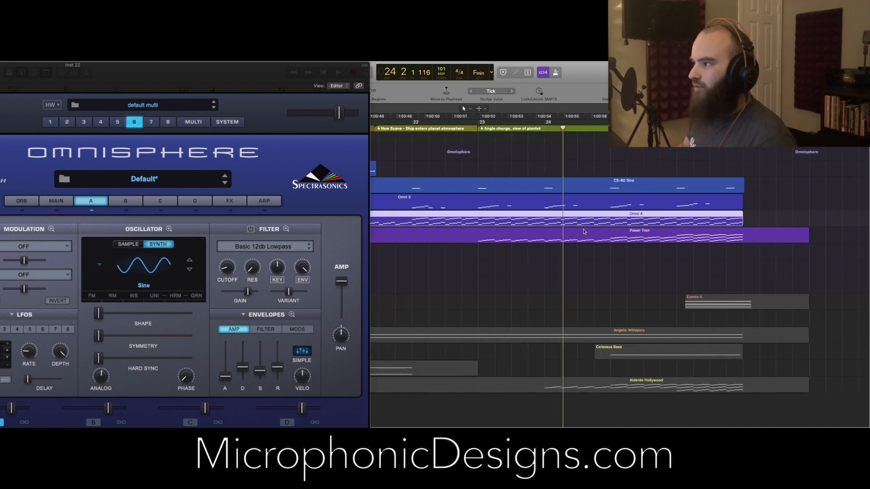
scroll(729, 218, right, 2)
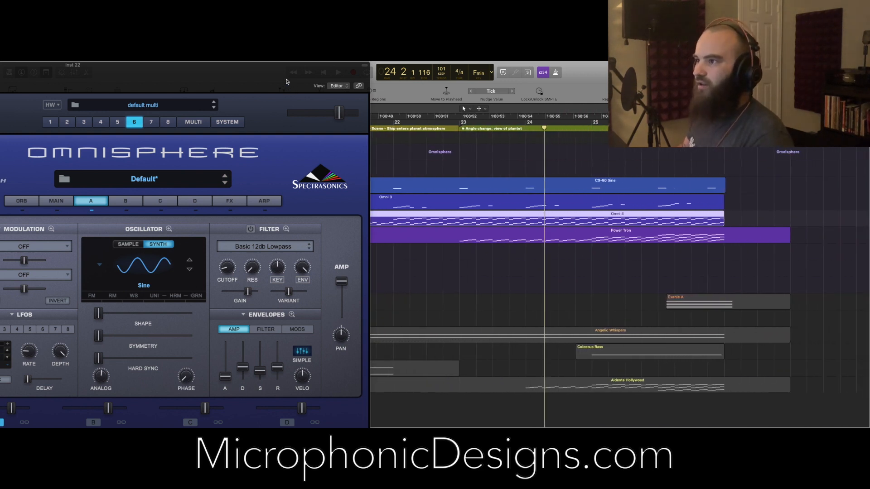
drag(286, 82, 508, 81)
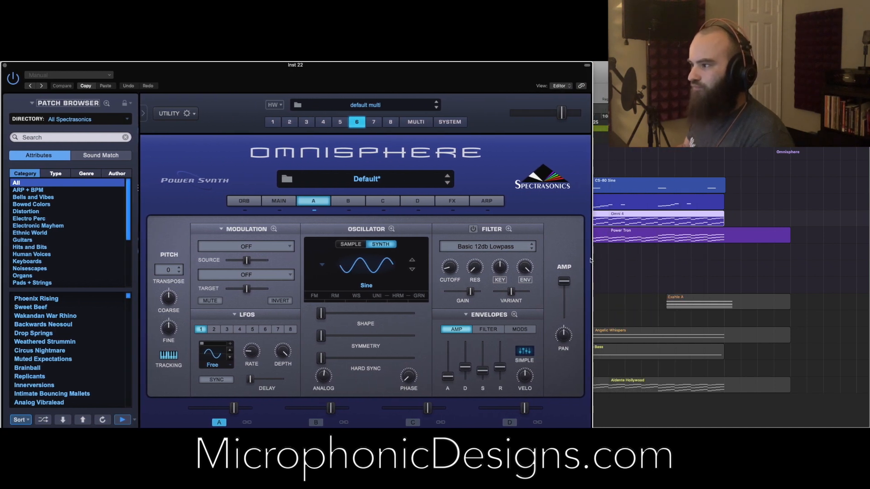
scroll(654, 246, left, 10)
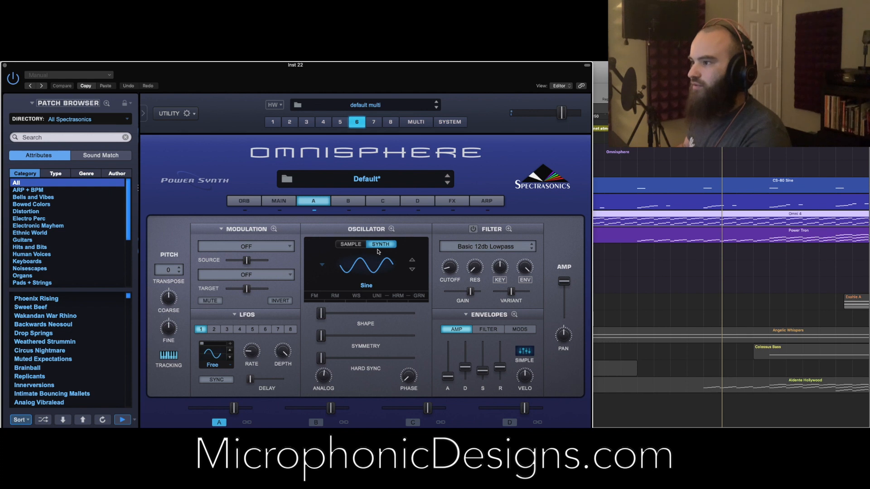
Reselect the Omni 6 track and raise layer A's Hard Sync slightly.
drag(279, 79, 599, 155)
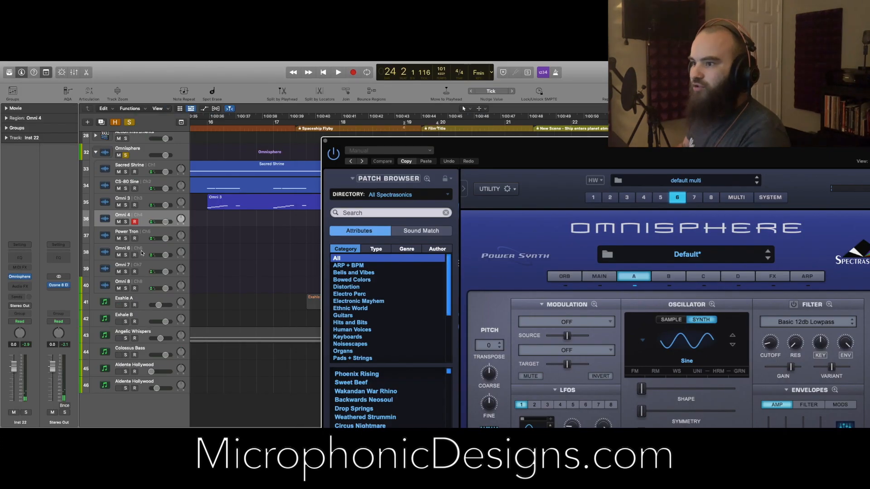
drag(666, 160, 354, 67)
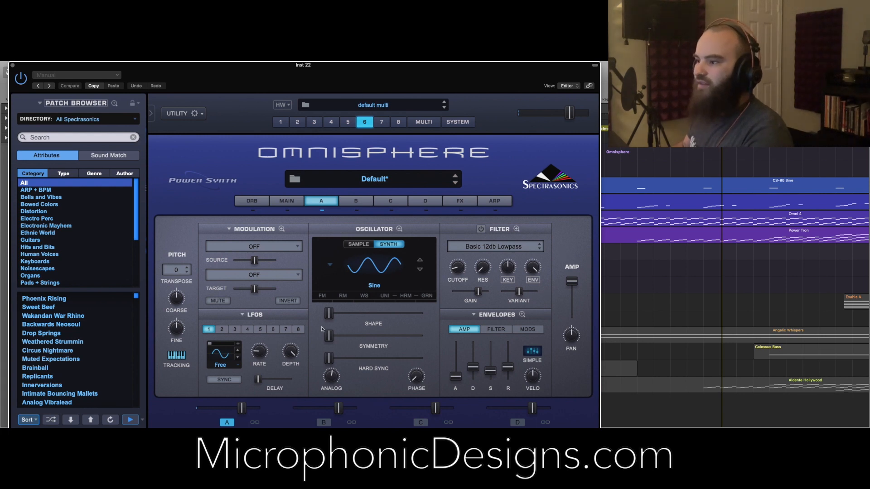
drag(329, 314, 343, 360)
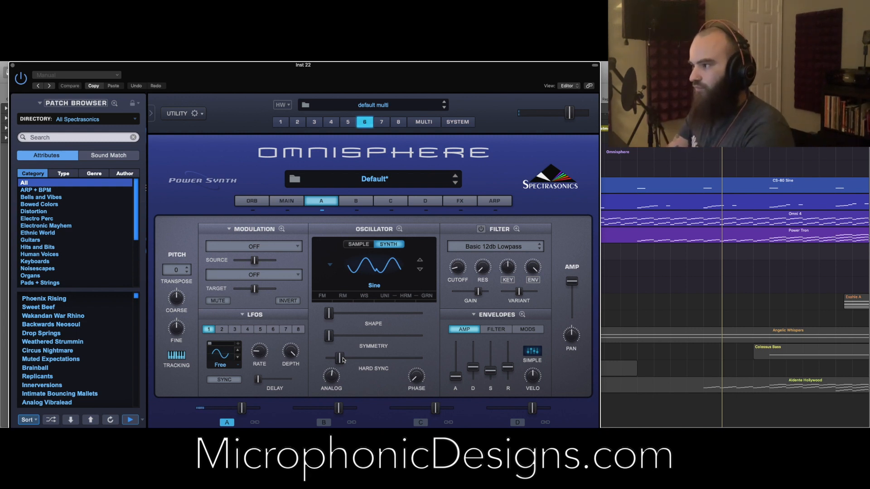
Turn on layer A's lowpass filter, shorten its envelope decay to about the 1.5 mark with Sync enabled, and compare with the amp envelope.
drag(496, 87, 409, 87)
click(395, 229)
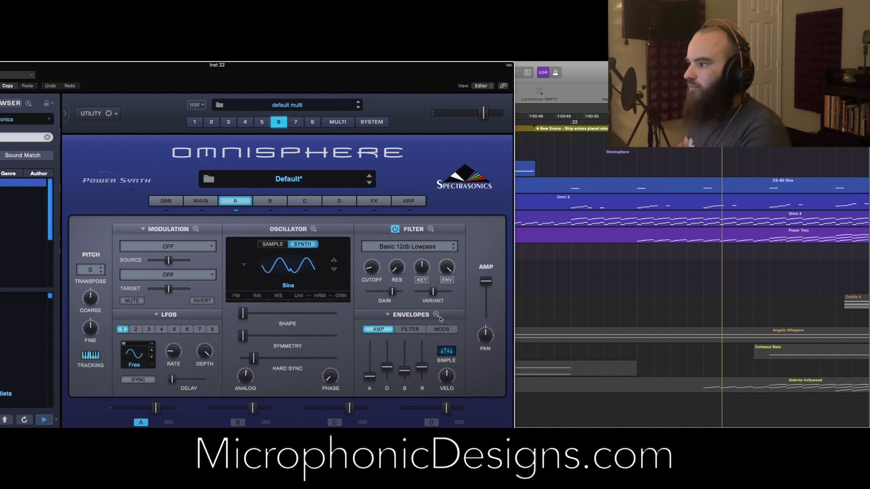
click(411, 330)
click(435, 315)
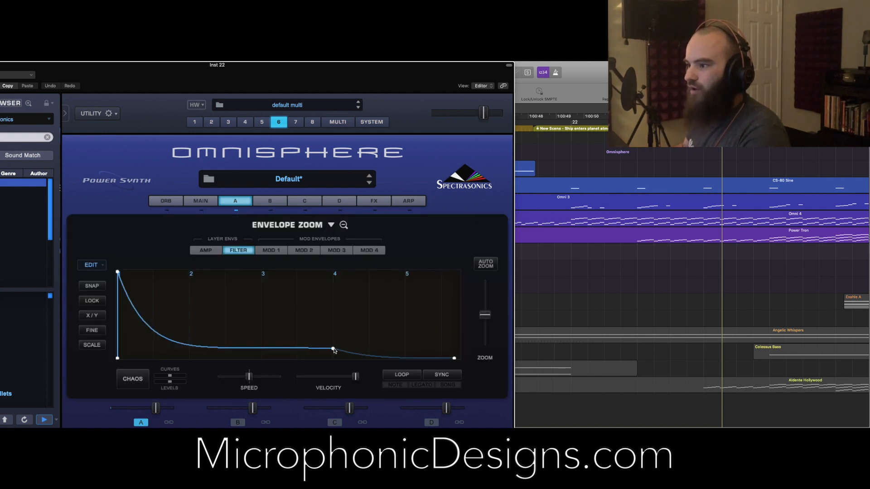
drag(333, 350, 155, 347)
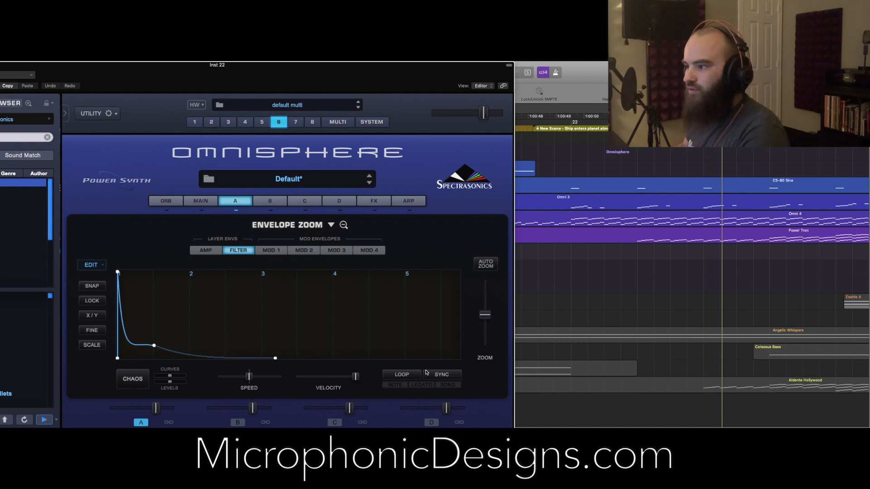
click(442, 375)
click(214, 250)
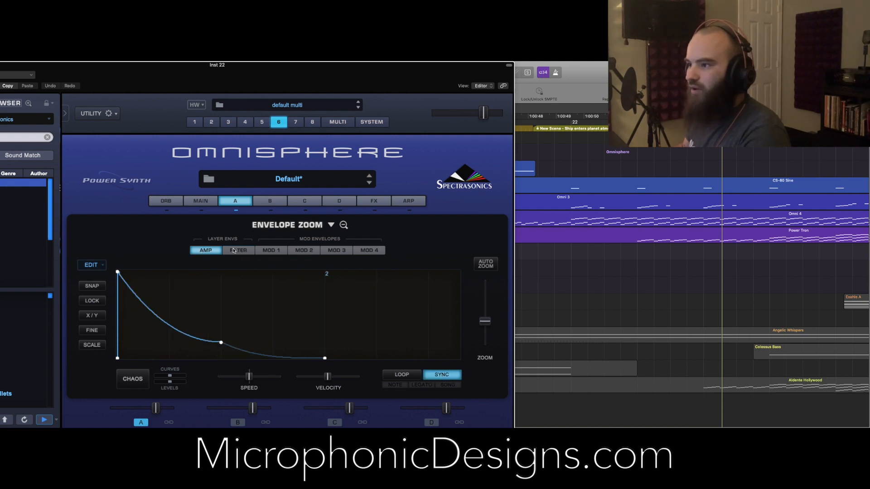
Raise the sustain level of layer A's filter envelope slightly, check it against the amp envelope, and close the envelope zoom view.
click(233, 250)
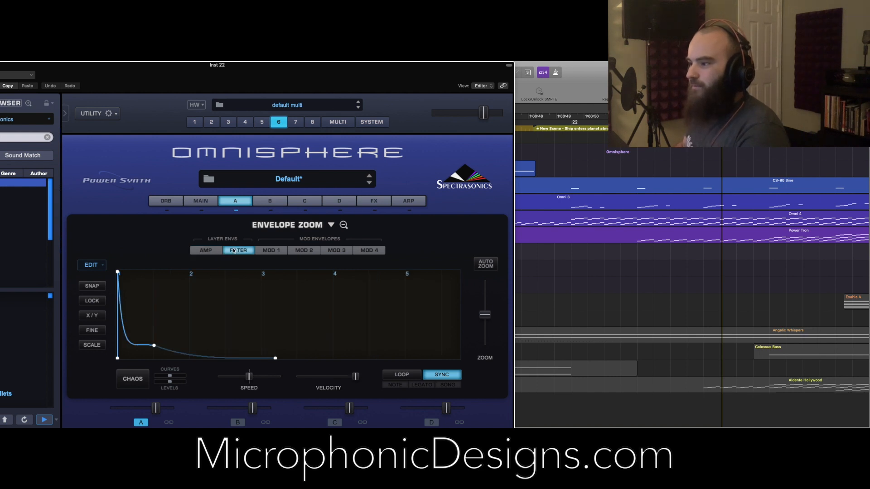
scroll(265, 315, up, 5)
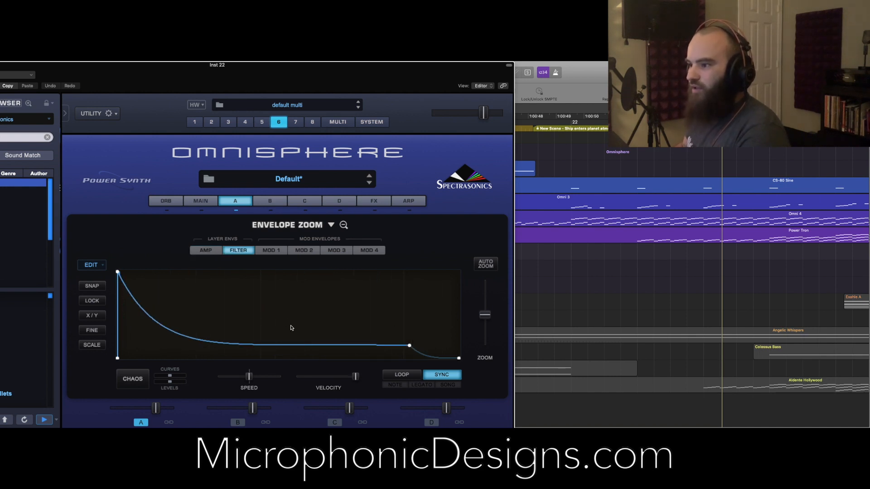
drag(406, 348, 395, 334)
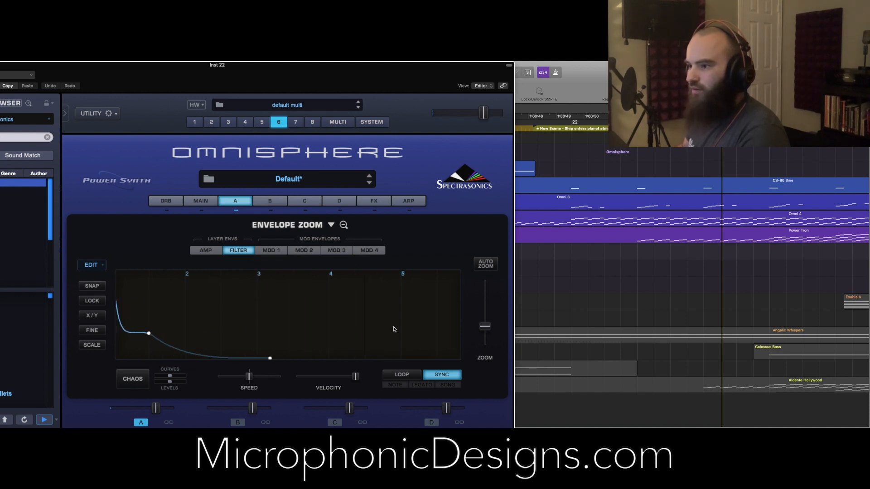
click(209, 251)
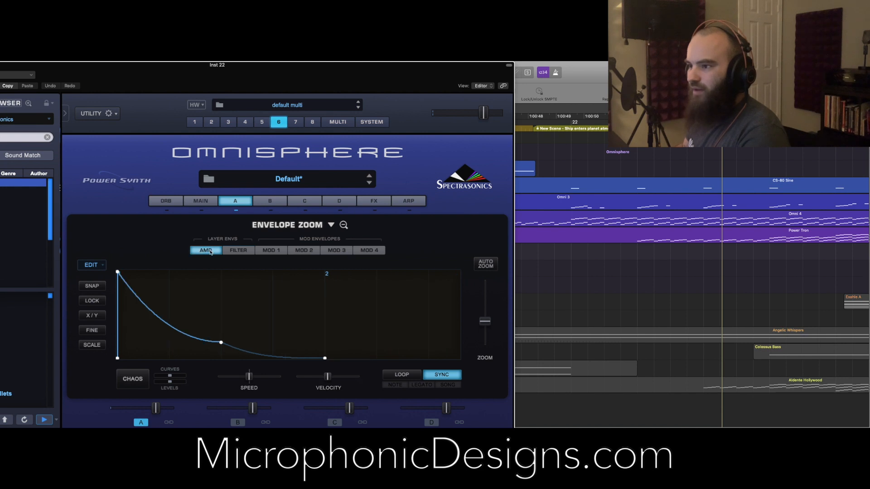
click(245, 250)
click(343, 224)
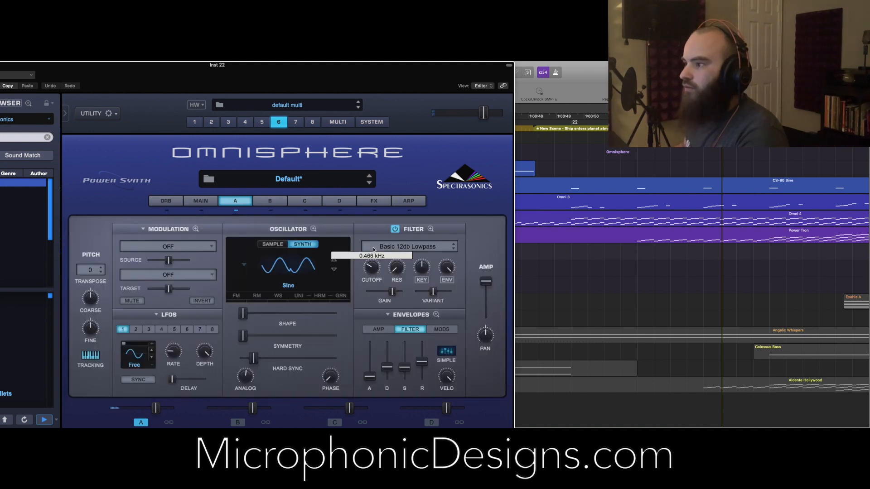
Turn layer A's filter cutoff down to its minimum, then try a little resonance and bring it back to minimum.
drag(371, 267, 365, 285)
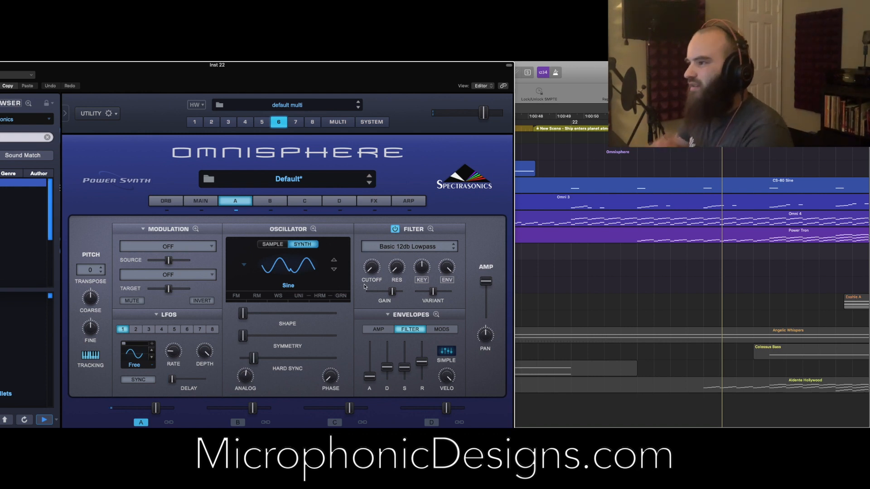
mouse_move(396, 268)
mouse_down()
mouse_move(395, 242)
mouse_move(396, 274)
mouse_up()
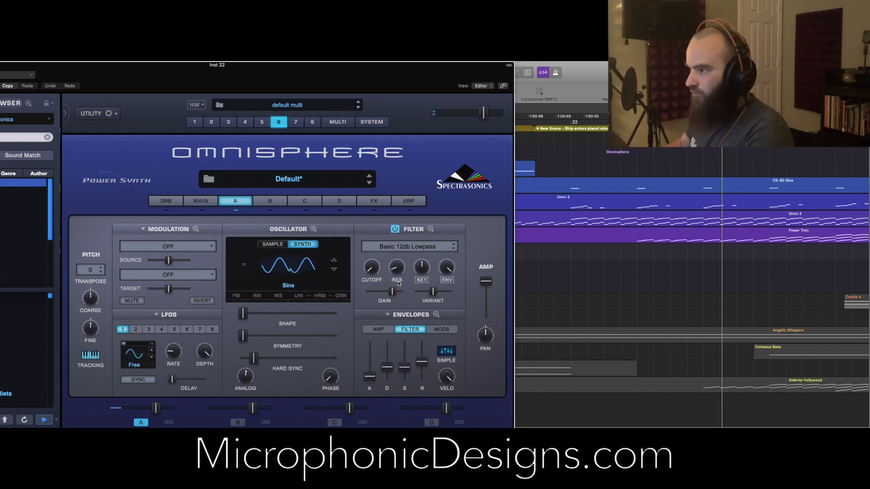
drag(398, 281, 397, 288)
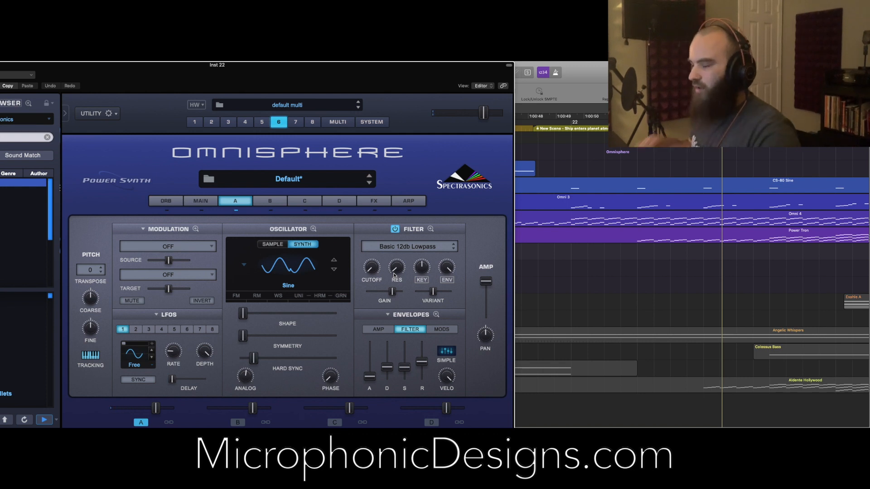
Close the instrument window and copy the Omni 4 region straight down onto the Omni 6 track.
mouse_move(409, 82)
mouse_down()
mouse_move(458, 82)
mouse_move(405, 82)
mouse_up()
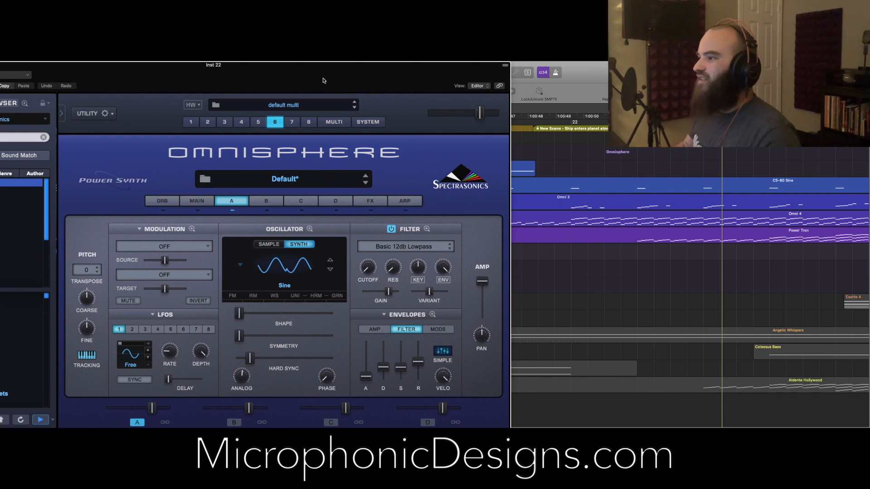
drag(324, 81, 389, 81)
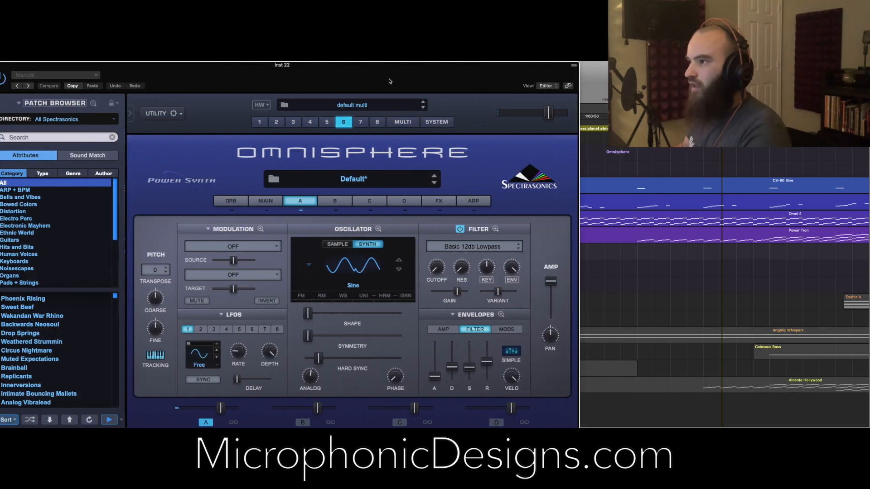
drag(134, 69, 194, 69)
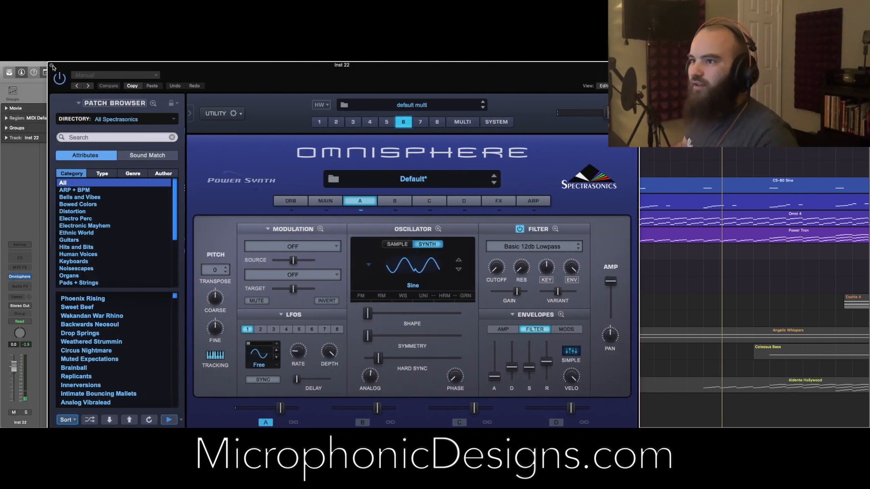
click(52, 67)
scroll(319, 222, right, 5)
click(319, 221)
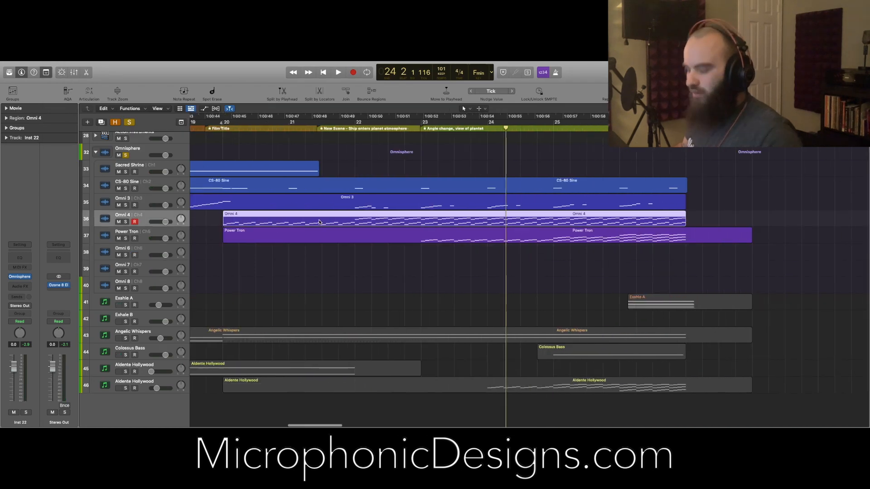
drag(319, 221, 318, 254)
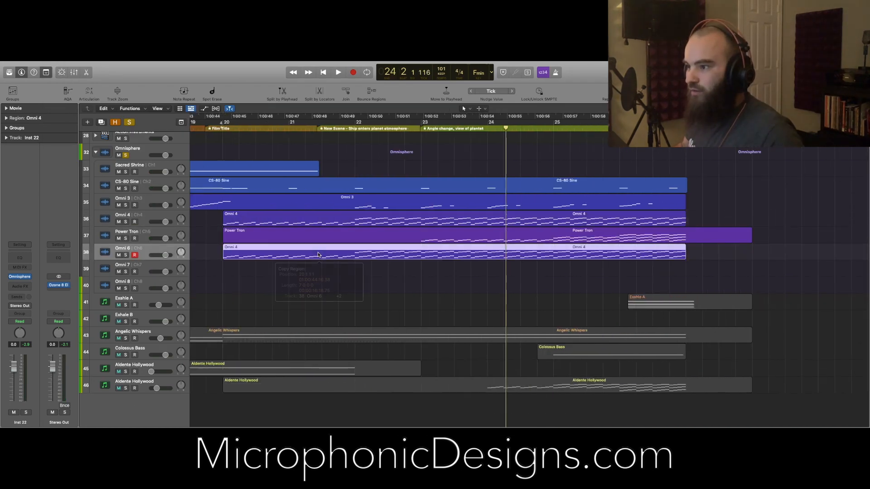
Name and color the copied region on the Omni 6 track by its track.
right_click(318, 254)
click(338, 258)
right_click(310, 258)
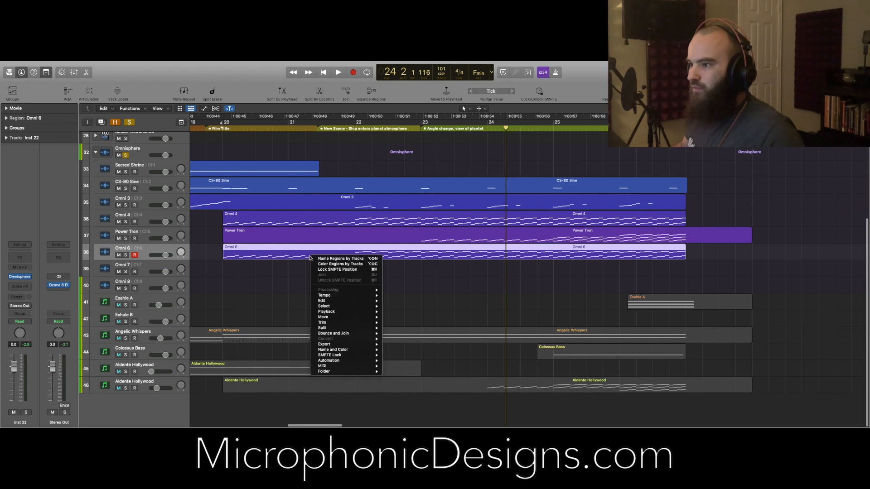
mouse_move(336, 350)
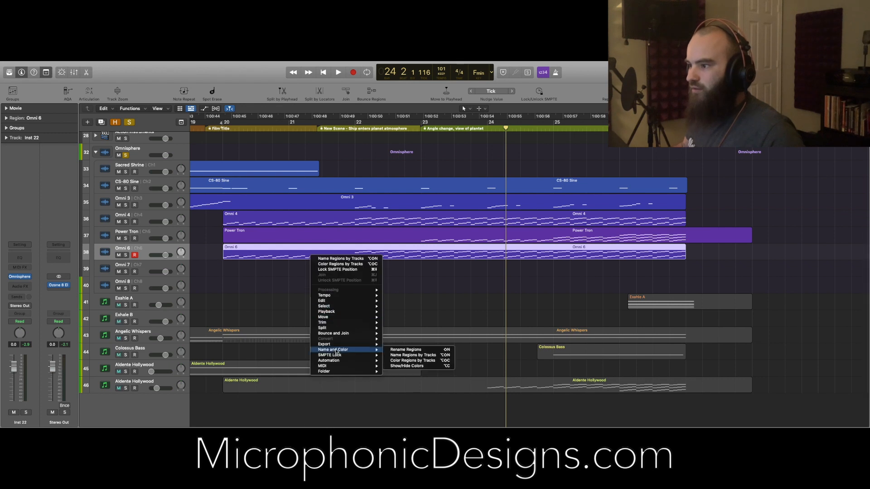
click(400, 360)
click(294, 277)
Mute the original Omni 4 region and reselect the Omni 6 region.
scroll(294, 278, left, 5)
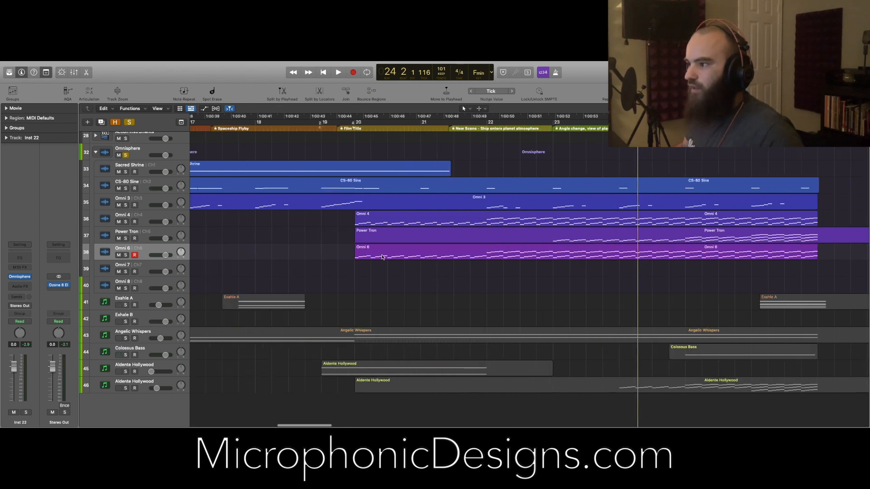
click(375, 252)
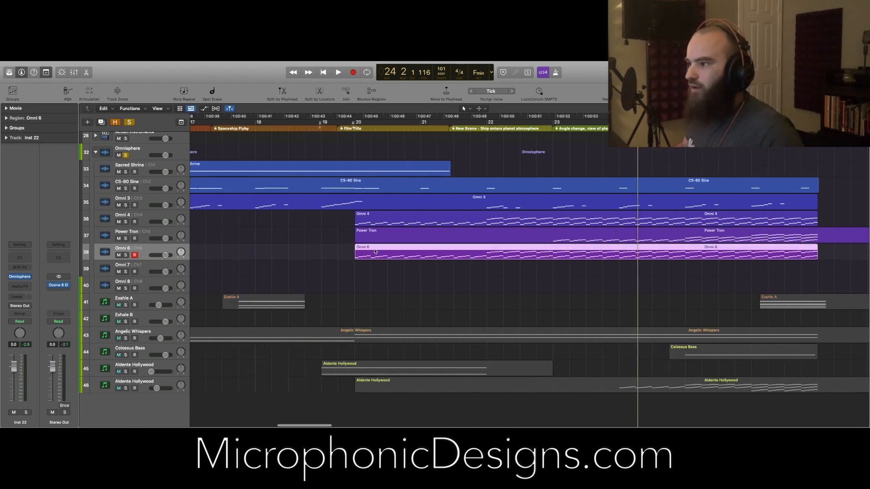
click(359, 225)
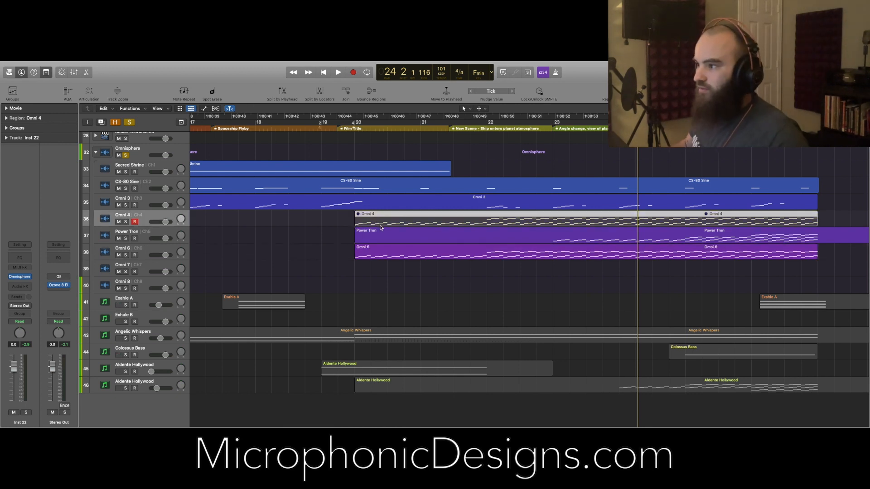
click(383, 234)
click(379, 251)
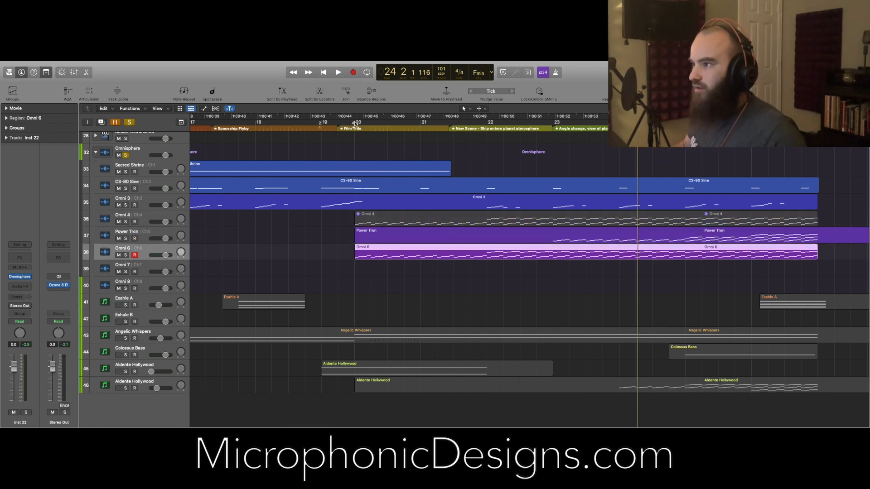
Set a cycle range from bar 20 to bar 23 and audition the Omni 6 part within it.
drag(355, 124, 552, 128)
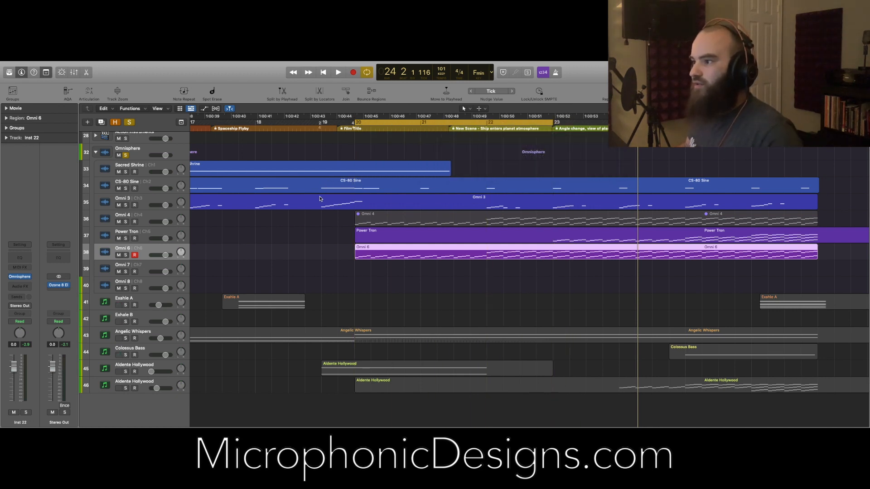
key(space)
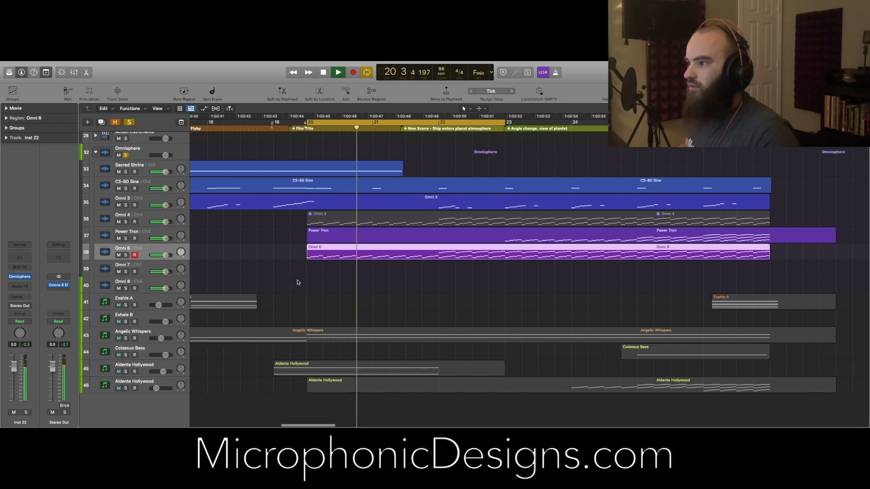
key(super+Right)
key(space)
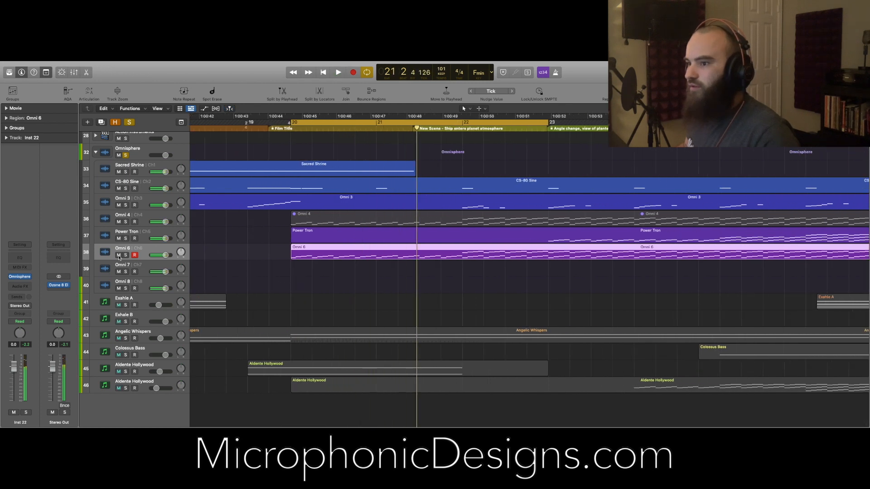
Reopen Omnisphere and load PRO-Verb in part 6's first aux effect slot with Mix at about 9.
click(19, 276)
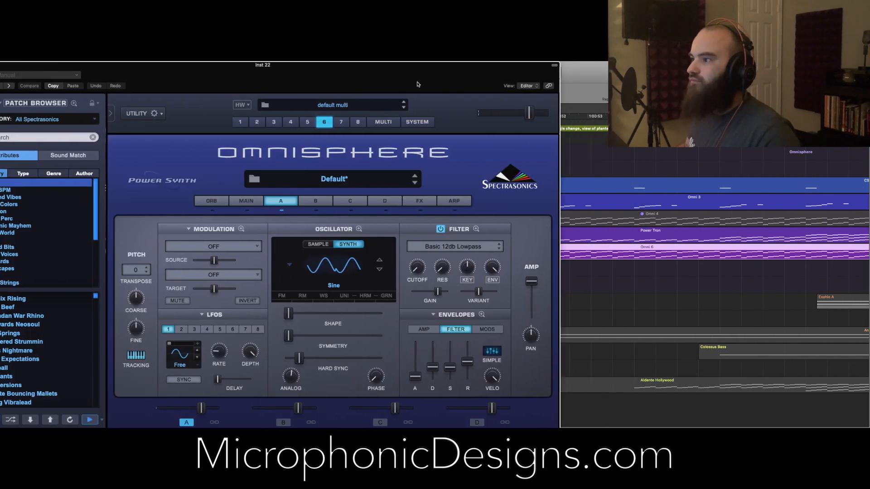
drag(417, 84, 393, 84)
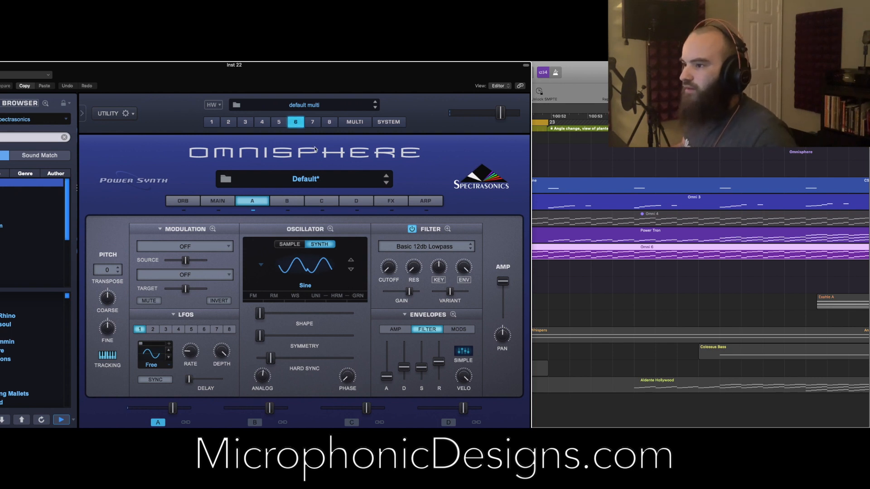
mouse_move(308, 69)
mouse_down()
mouse_move(354, 69)
mouse_move(308, 69)
mouse_up()
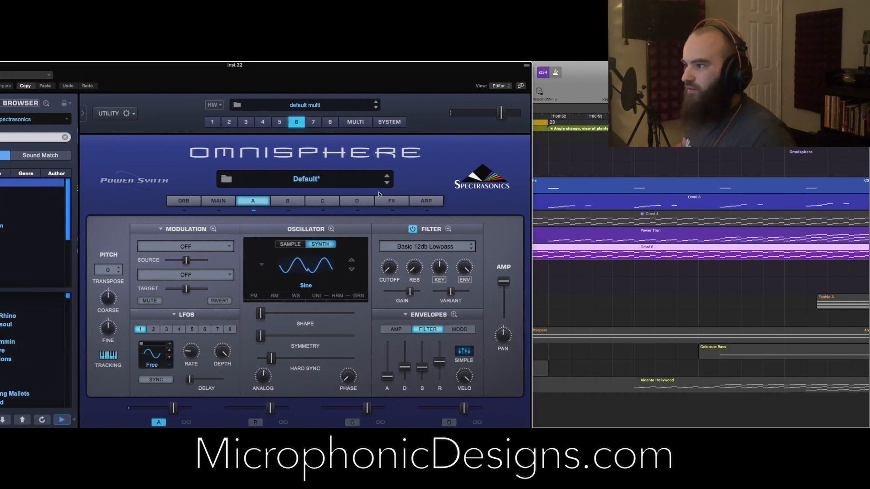
click(383, 200)
click(223, 229)
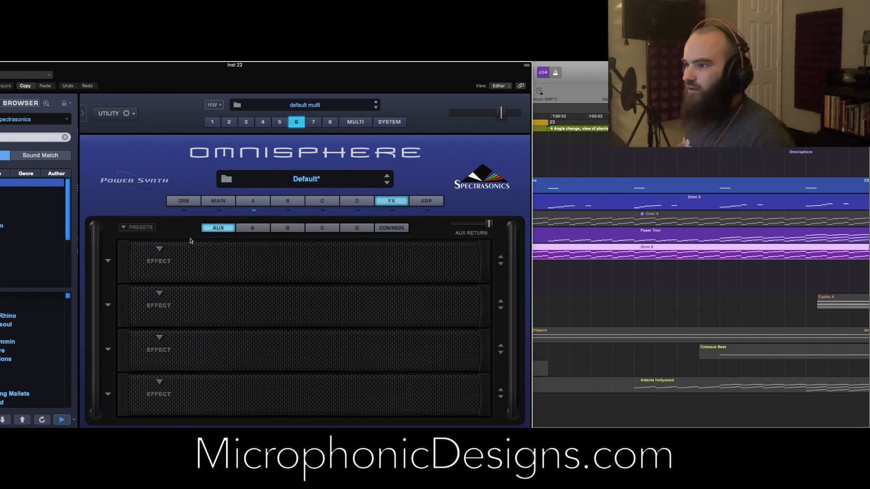
click(159, 248)
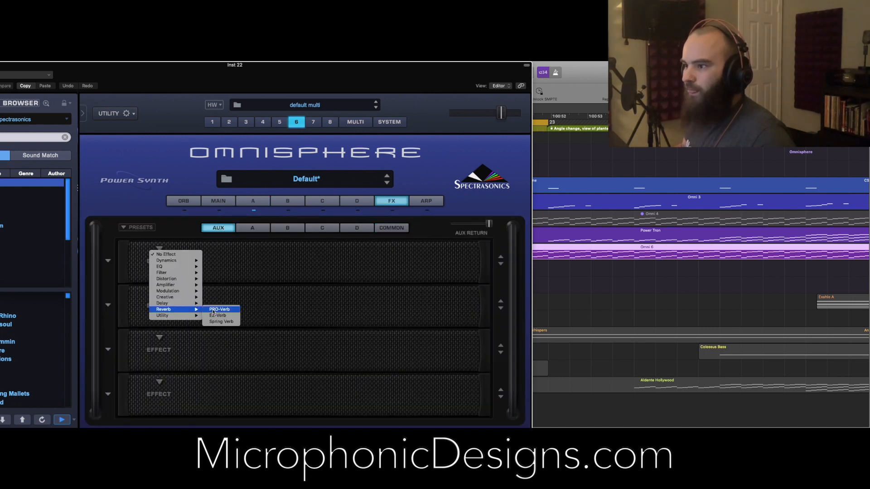
click(212, 311)
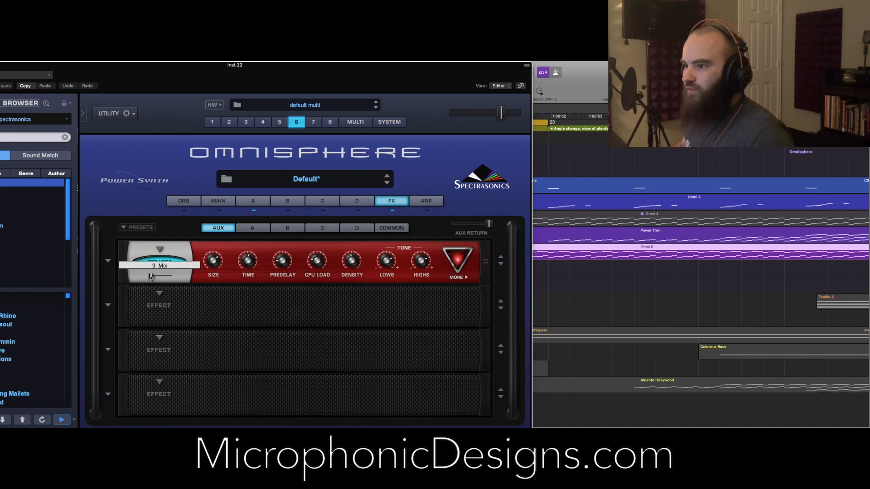
mouse_move(215, 262)
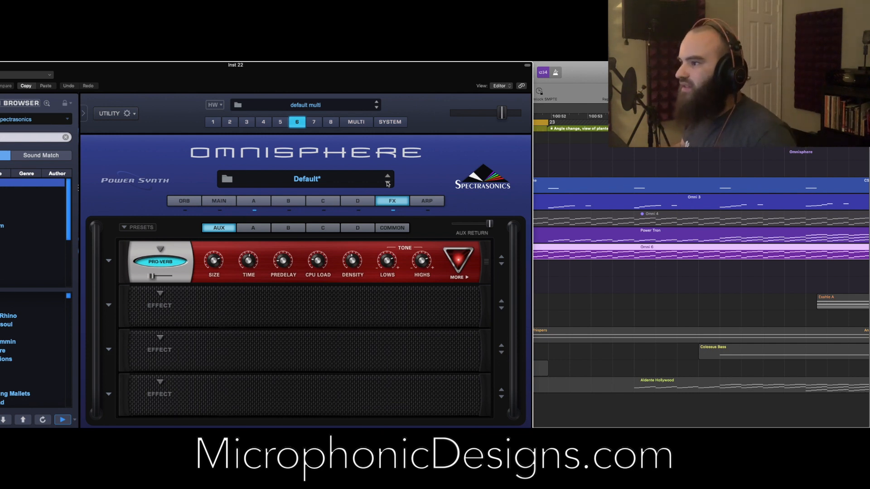
Raise layer A's aux send to maximum and check PRO-Verb's additional reverb shaping controls.
click(256, 229)
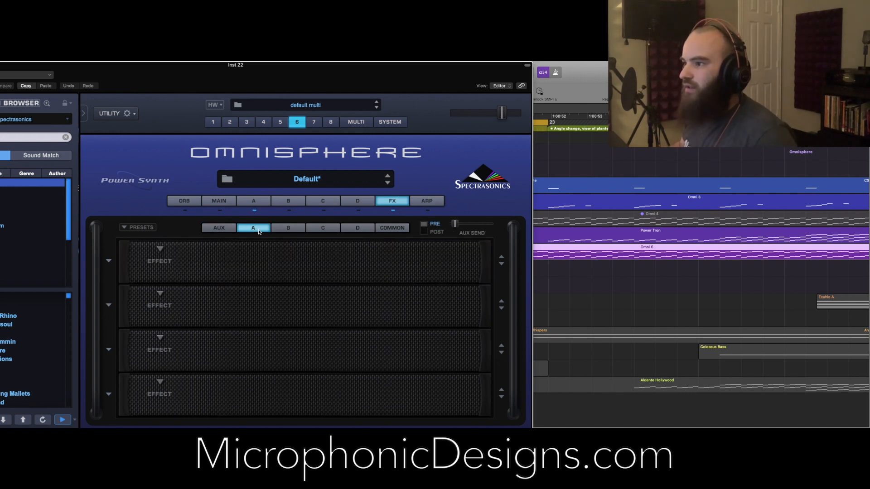
drag(455, 224, 500, 228)
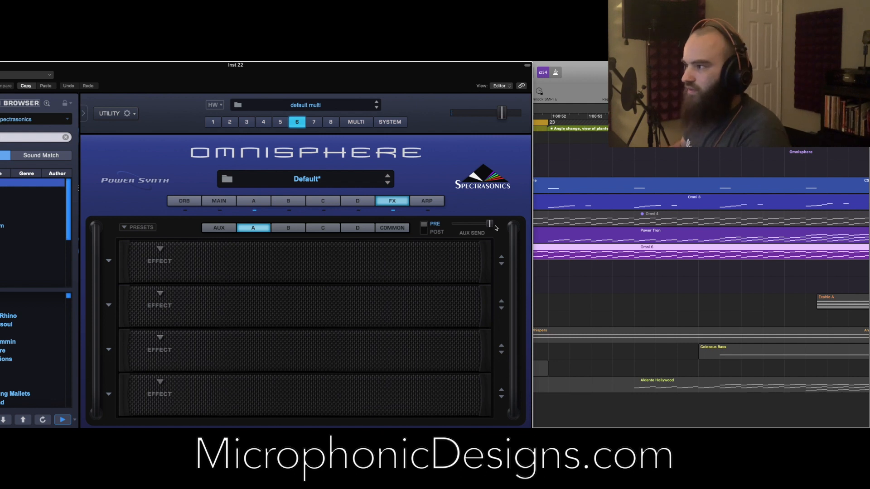
click(220, 228)
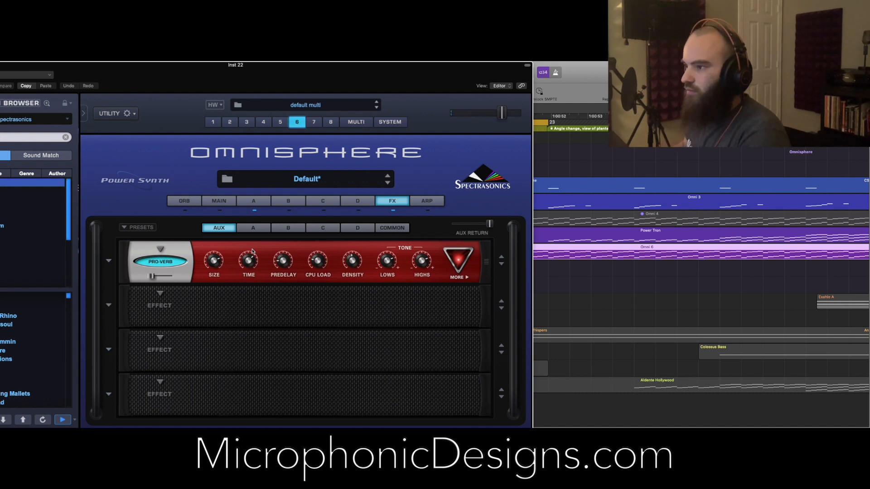
click(459, 255)
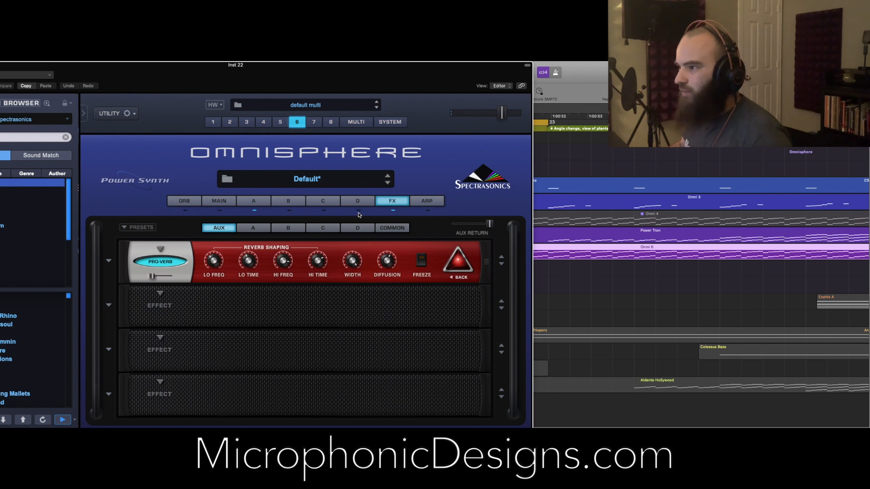
click(252, 228)
Modulate layer A's filter cutoff with Wheel.
click(253, 201)
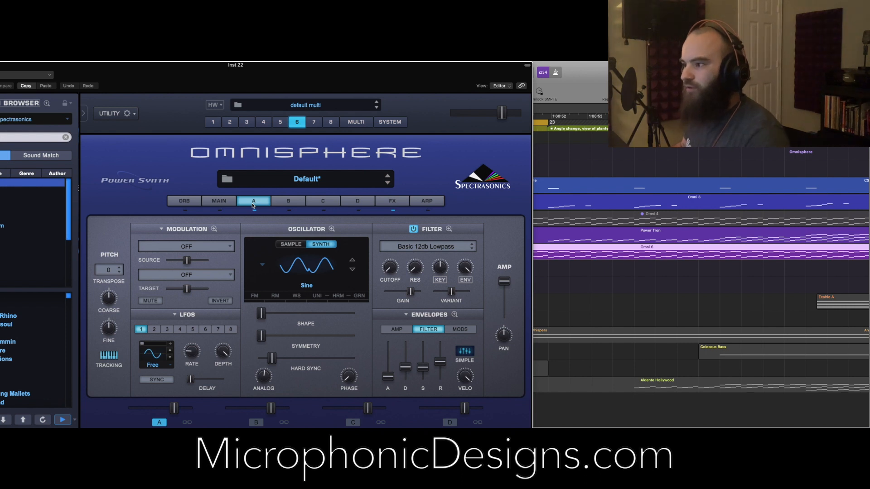
right_click(392, 269)
mouse_move(448, 281)
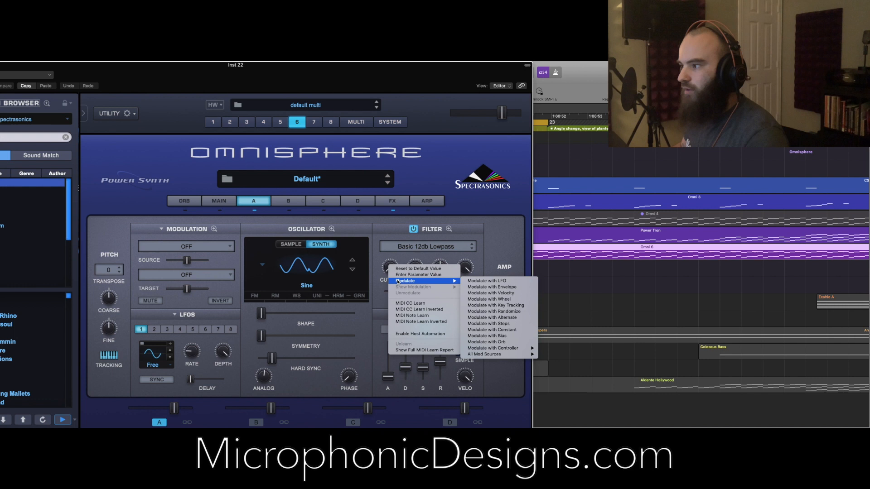
click(484, 299)
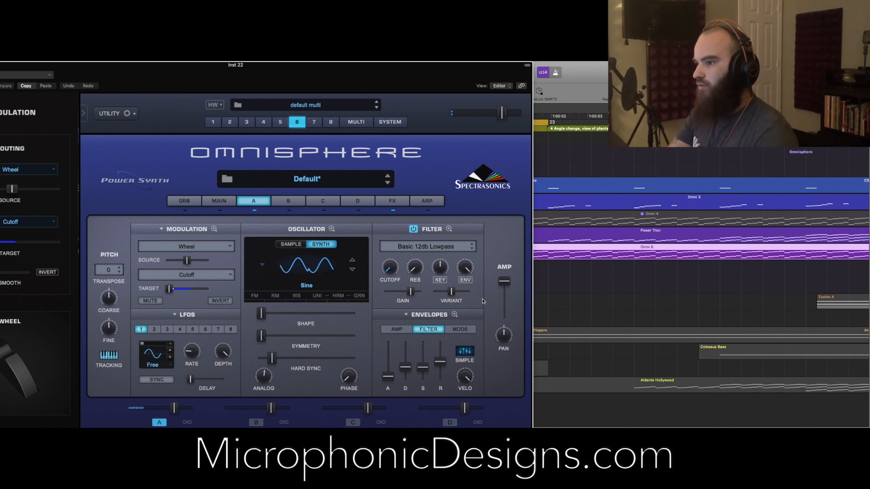
drag(354, 87, 410, 87)
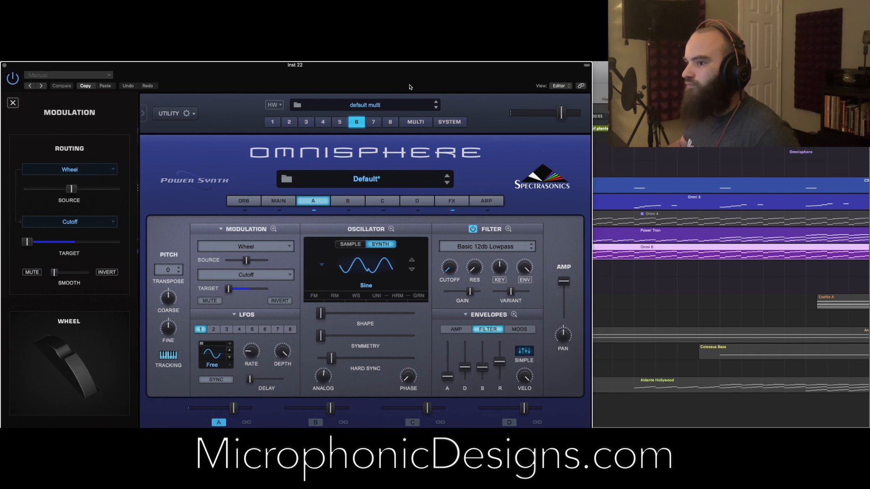
Load Modern Compressor in the first effect slot of layer A's effects rack.
click(452, 201)
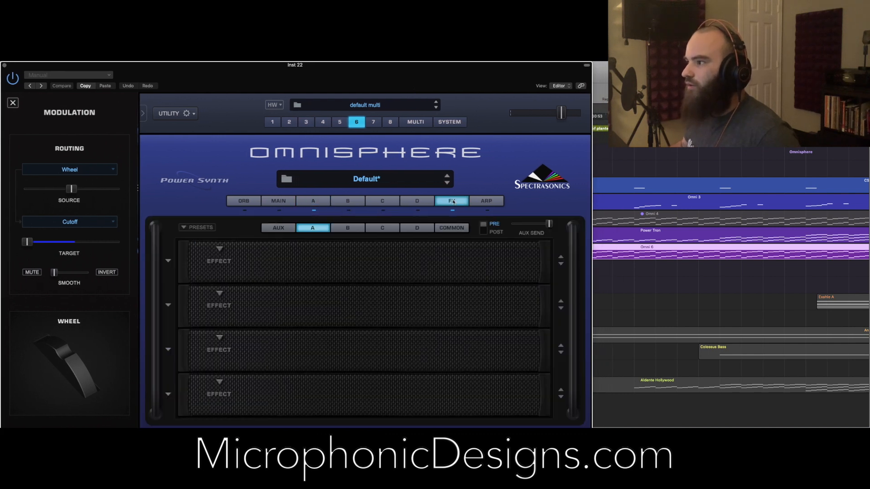
click(219, 250)
mouse_move(236, 261)
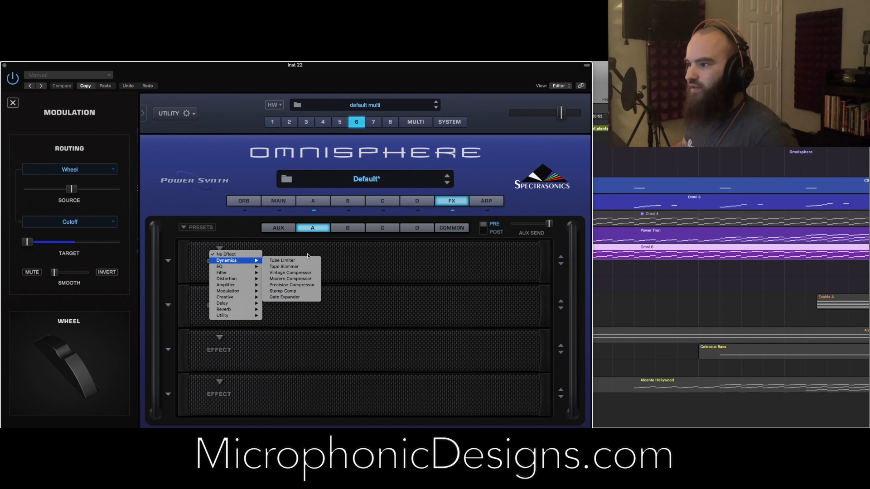
click(312, 279)
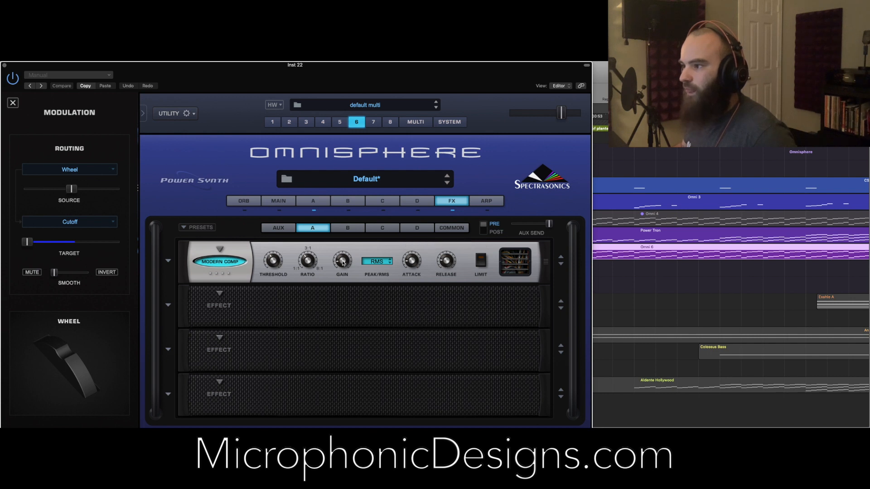
Modulate the Modern Compressor's gain with Wheel and reduce the modulation source depth to about a quarter of its range.
mouse_move(343, 262)
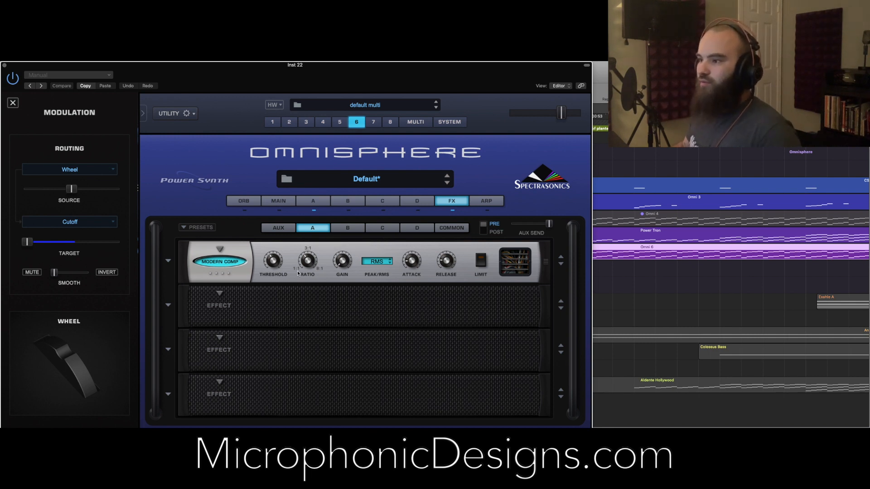
right_click(343, 262)
mouse_move(352, 274)
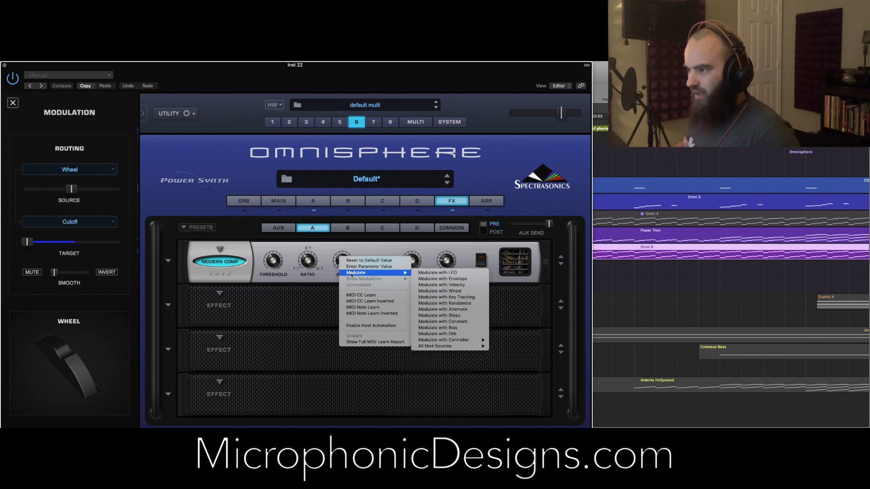
click(432, 292)
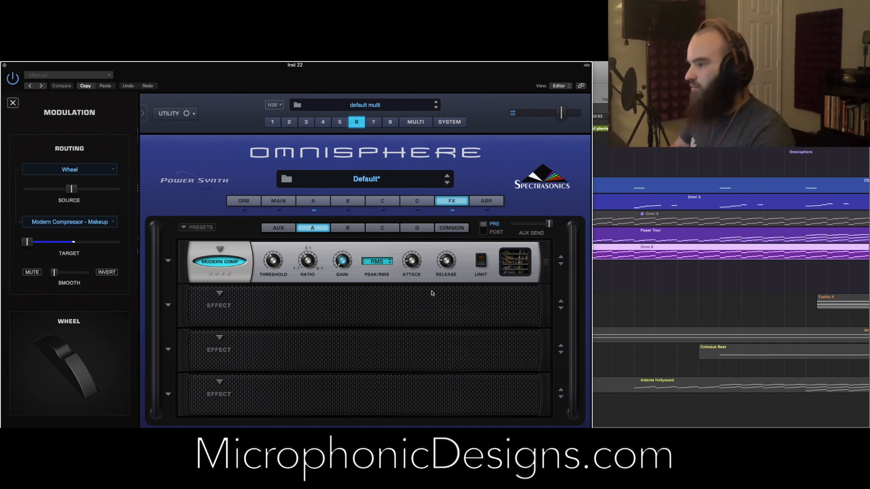
drag(74, 192, 51, 194)
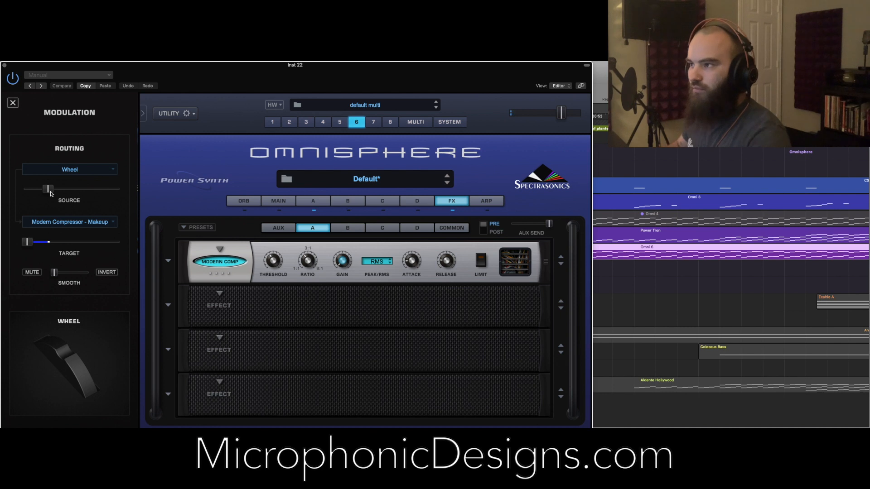
drag(51, 194, 47, 194)
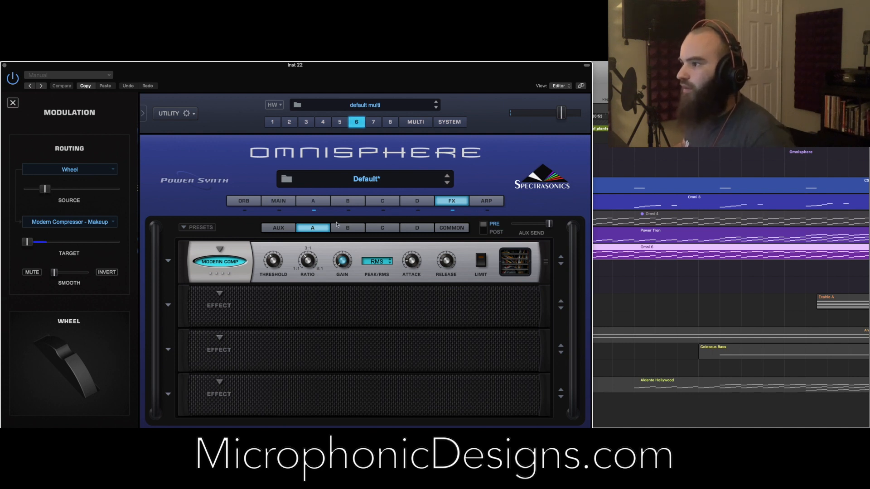
Check layer A's filter and Mod 1 envelopes, along with the aux and layer A effects racks.
drag(406, 76, 437, 76)
click(349, 205)
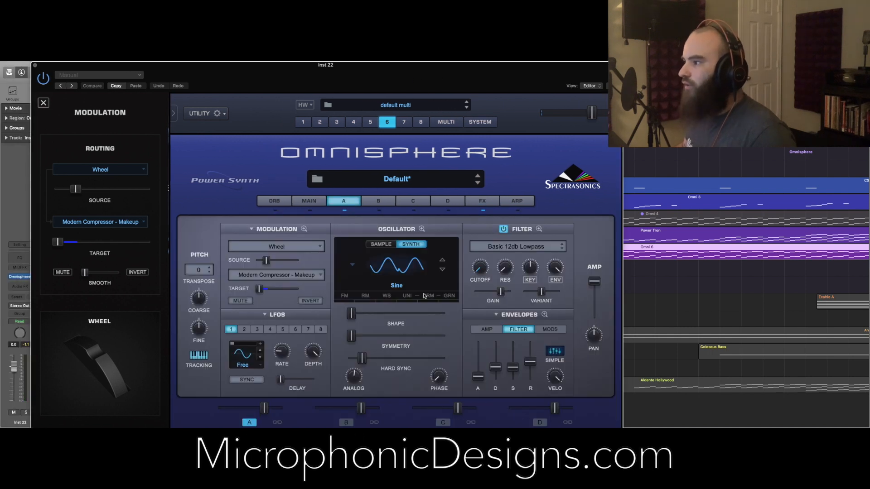
click(544, 315)
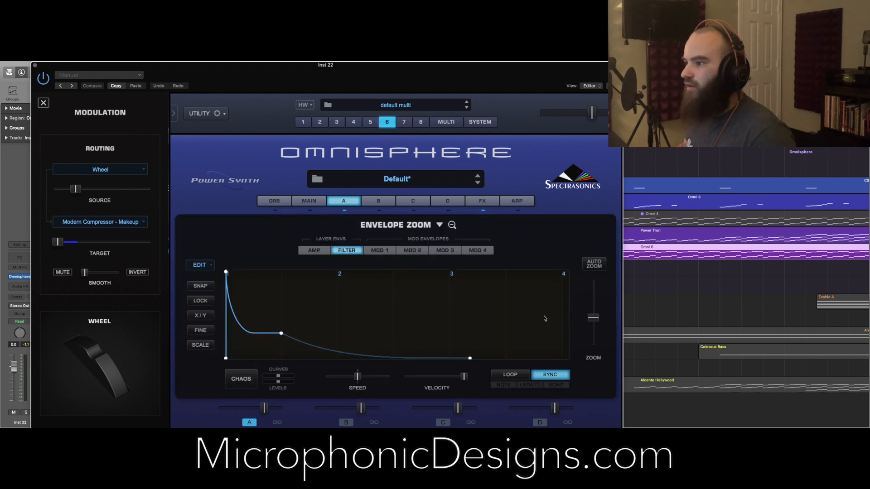
click(381, 253)
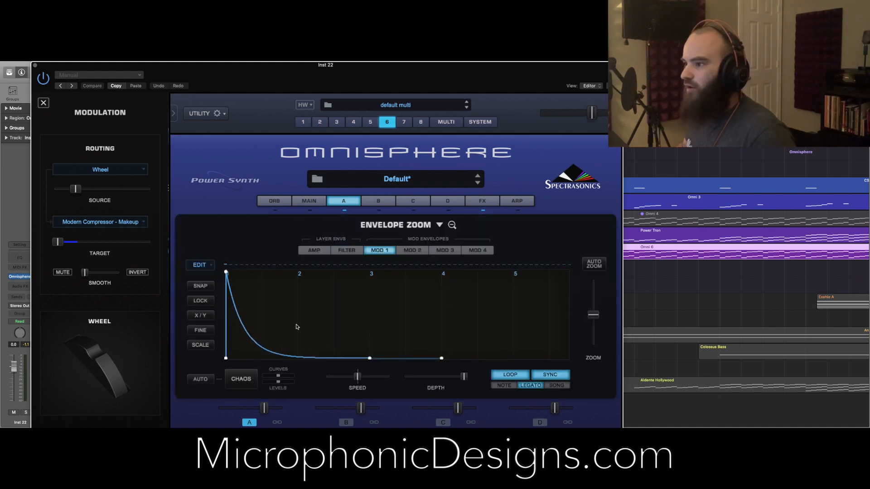
click(345, 203)
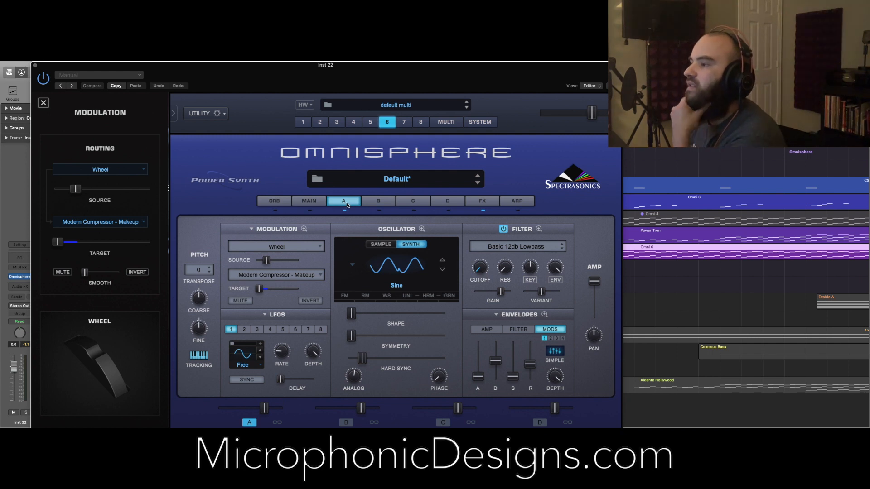
click(482, 200)
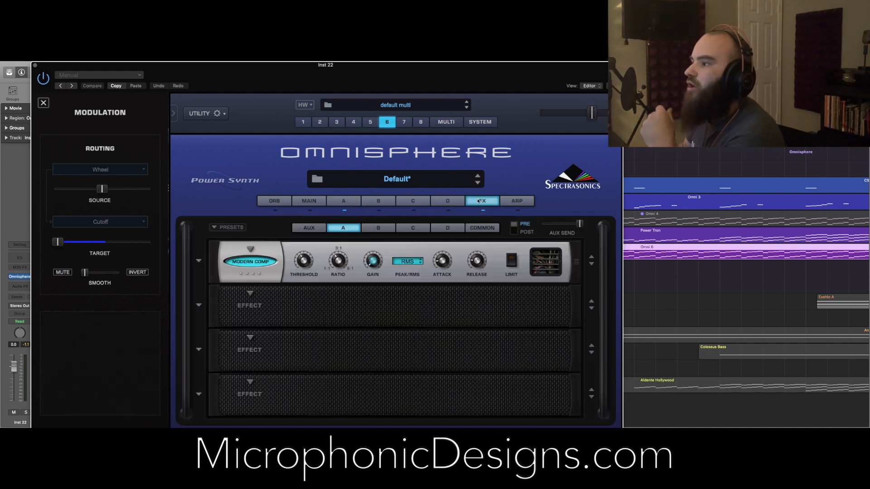
click(309, 228)
click(340, 229)
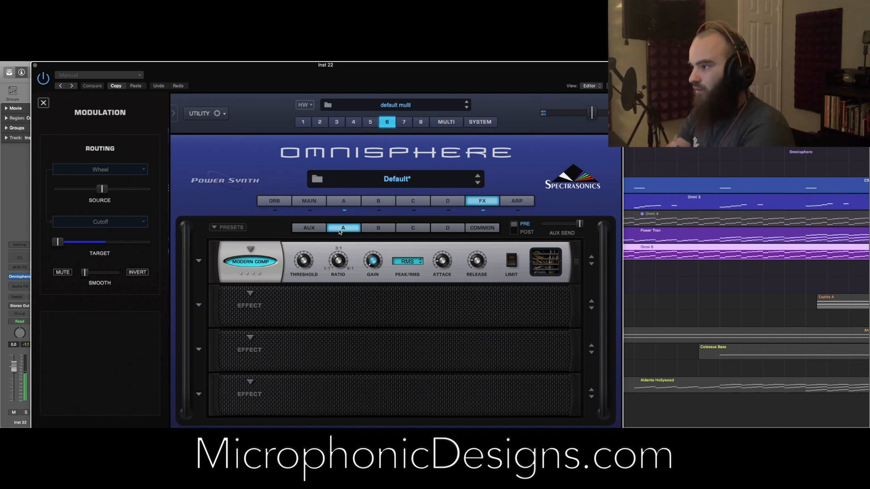
Copy layer A's amp envelope and paste it onto layer B's amp envelope.
click(356, 202)
click(378, 202)
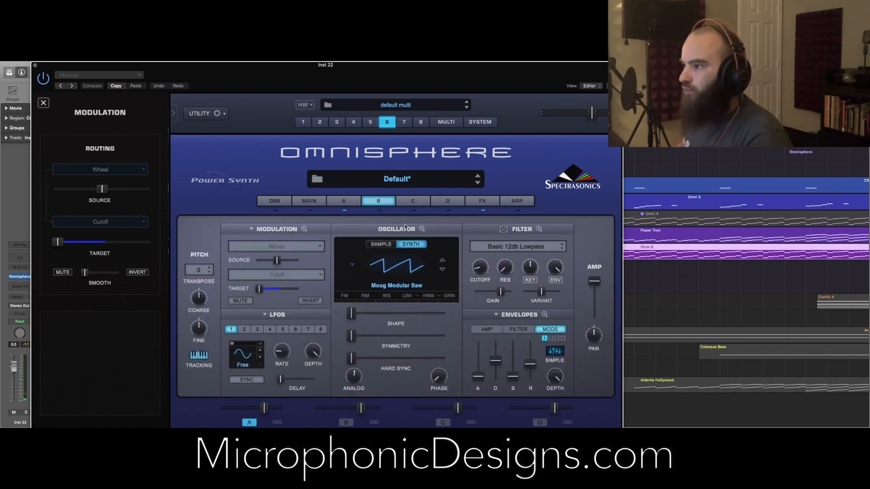
click(332, 204)
click(544, 314)
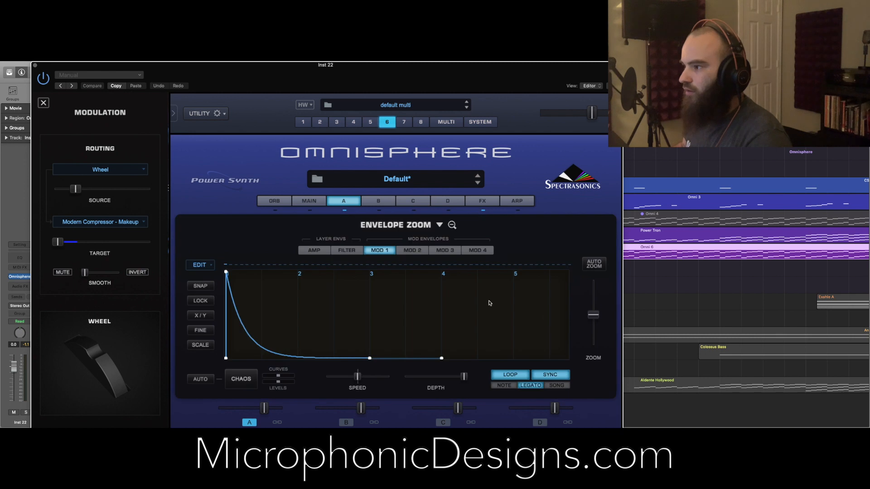
click(315, 251)
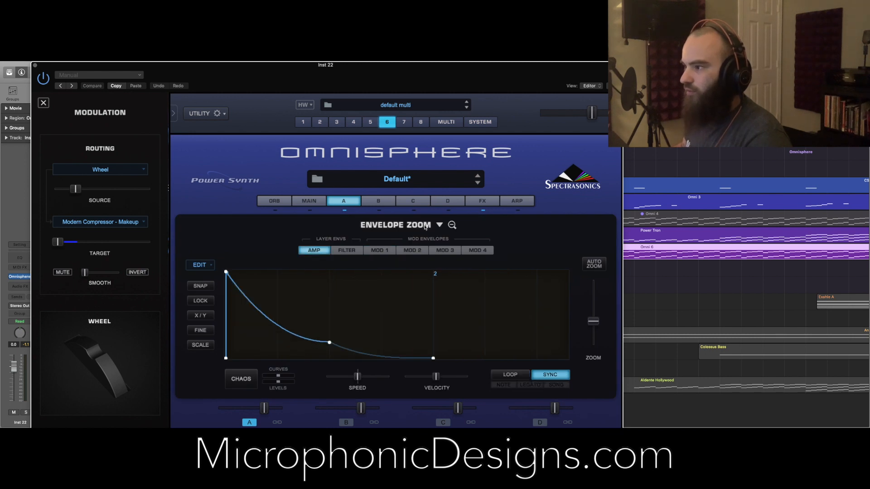
click(441, 225)
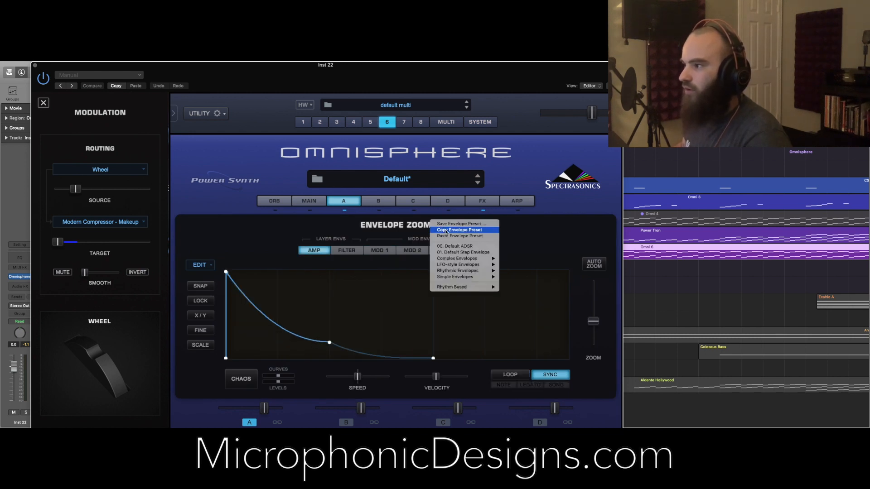
click(459, 230)
click(378, 202)
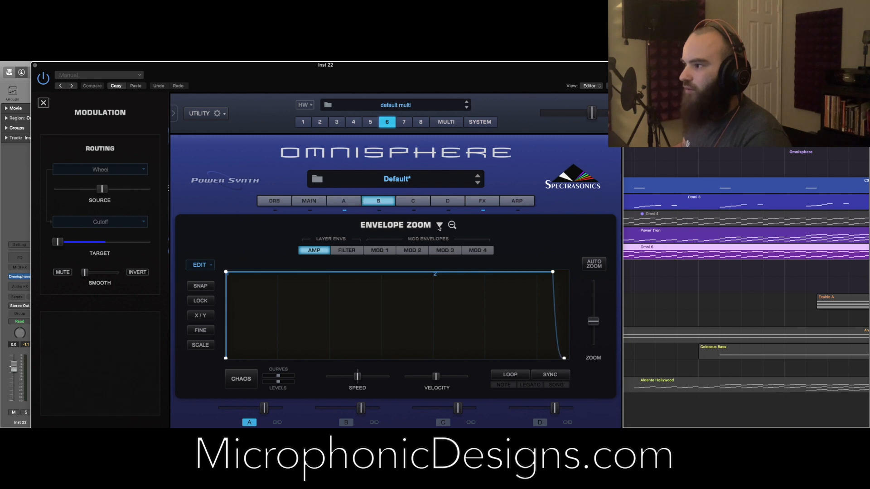
click(438, 225)
click(457, 236)
Copy layer A's filter envelope and paste it onto layer B's filter envelope.
click(353, 204)
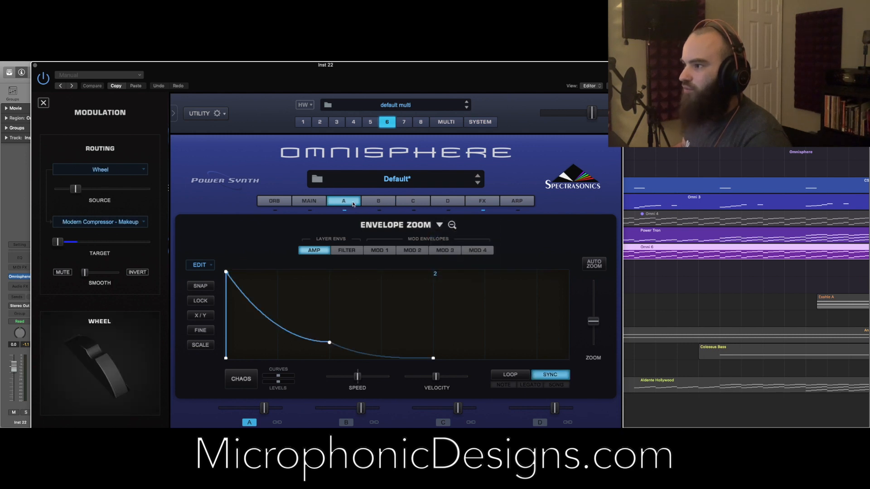
click(358, 251)
click(439, 225)
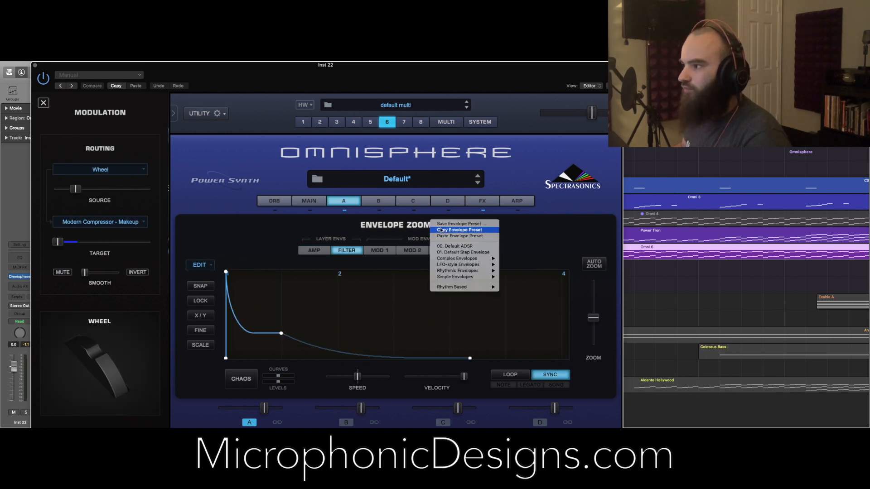
click(459, 231)
click(379, 200)
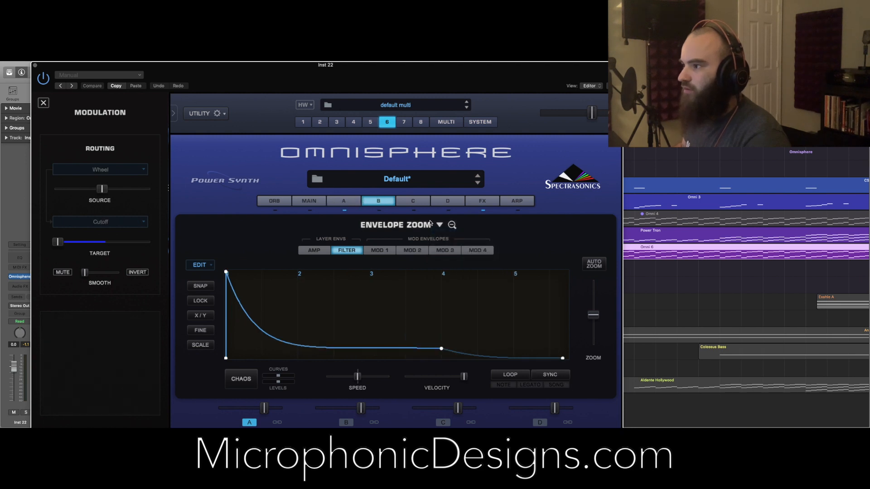
click(439, 225)
click(444, 237)
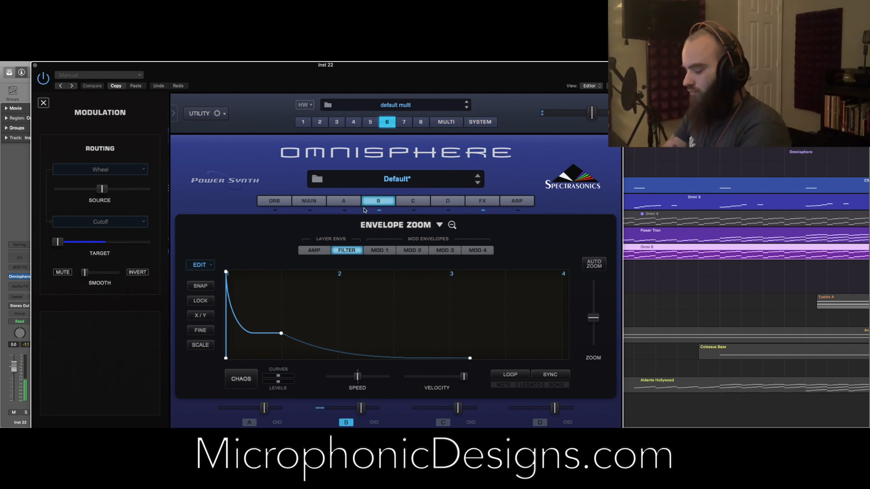
Enable layer B's filter and bend the decay segment of its amp envelope outward into a convex curve.
click(377, 203)
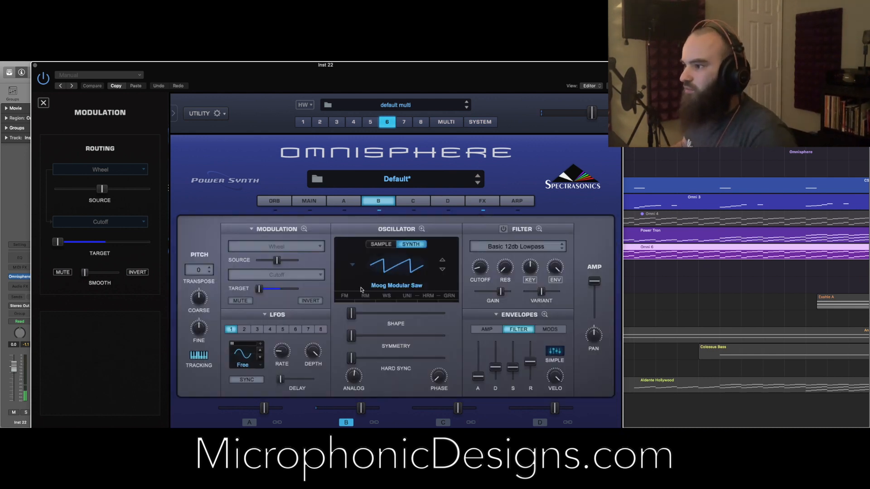
click(502, 230)
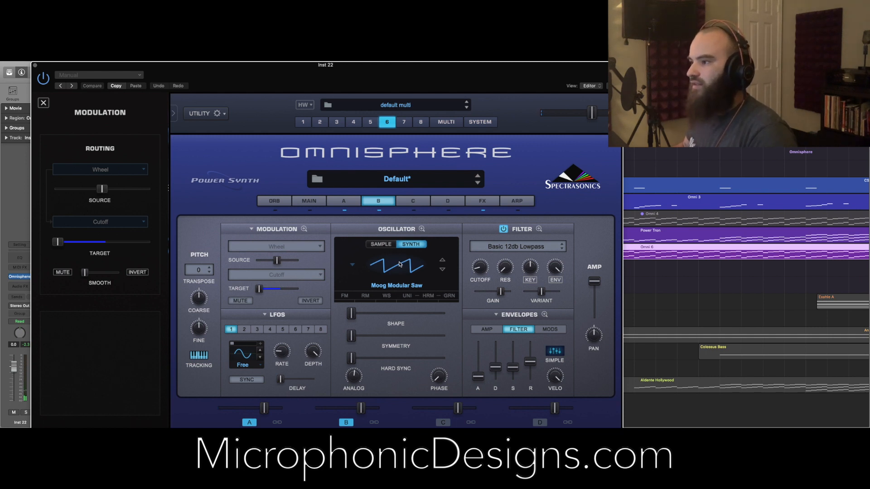
click(545, 315)
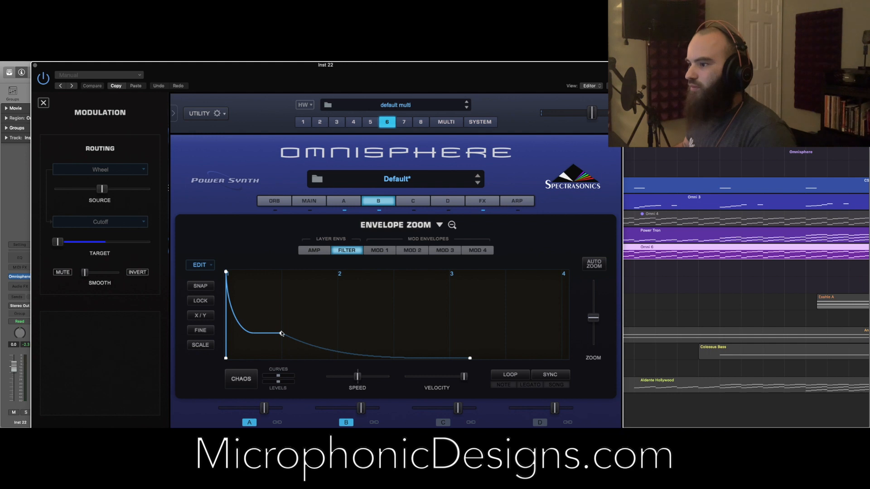
click(310, 249)
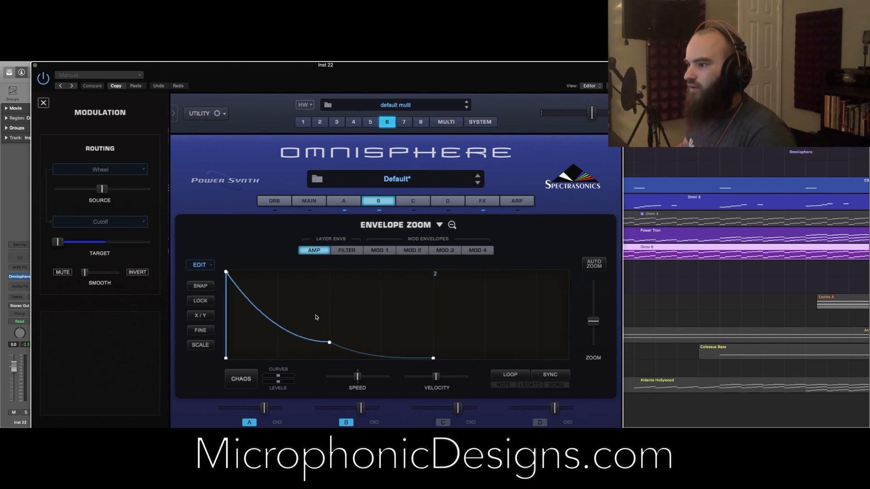
drag(314, 341, 319, 325)
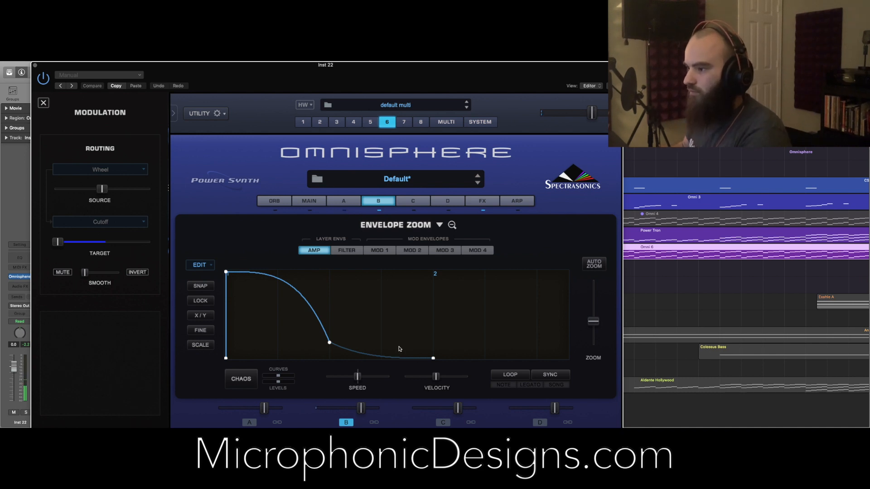
Change layer B's oscillator waveform to Modern Square from the classic square waveforms.
click(370, 203)
click(383, 268)
mouse_move(385, 284)
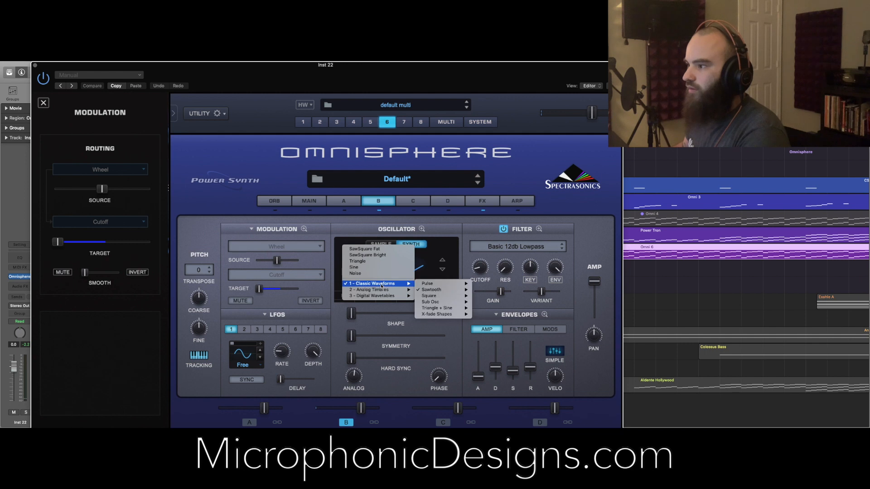
mouse_move(437, 290)
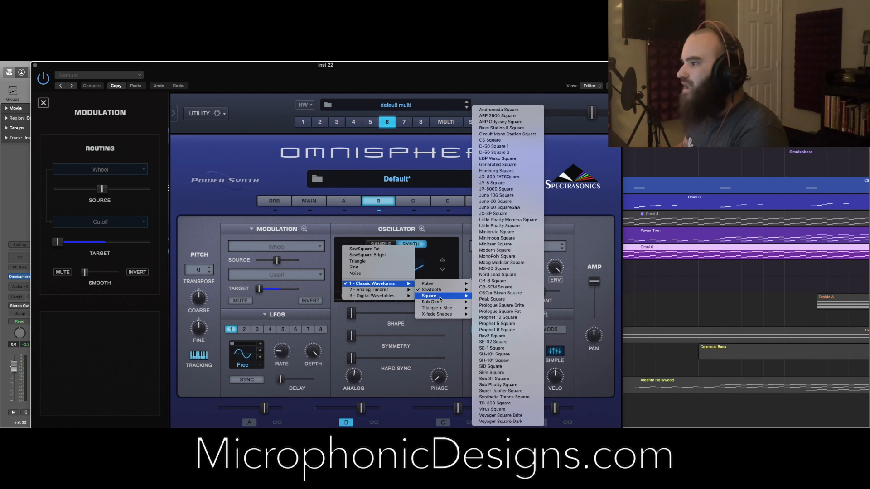
click(517, 250)
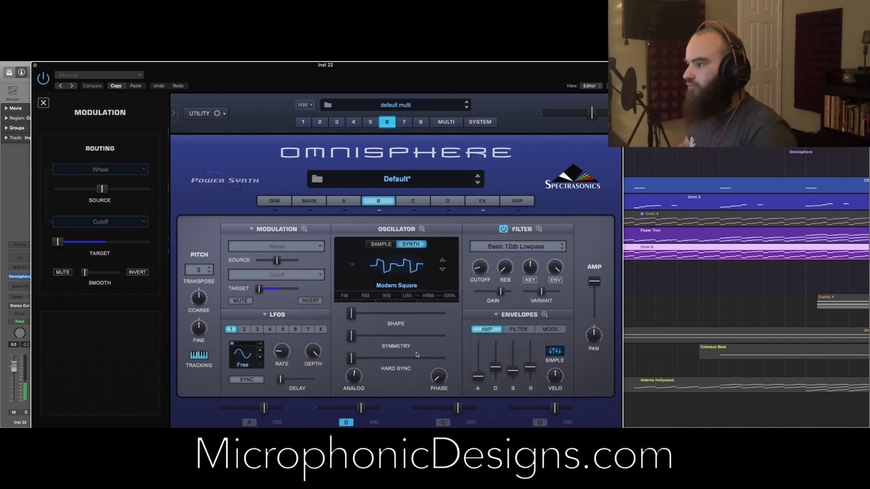
Raise layer B's oscillator shape to about four-fifths and its symmetry to about half.
drag(351, 313, 426, 312)
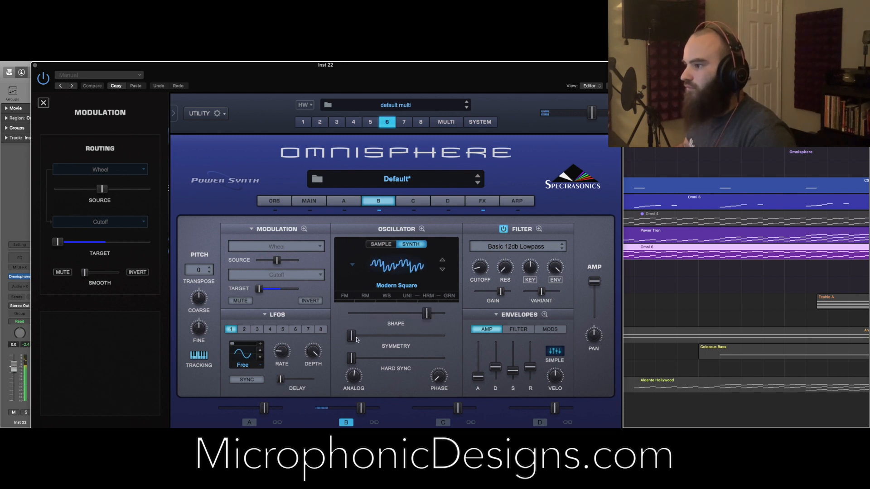
drag(351, 336, 402, 338)
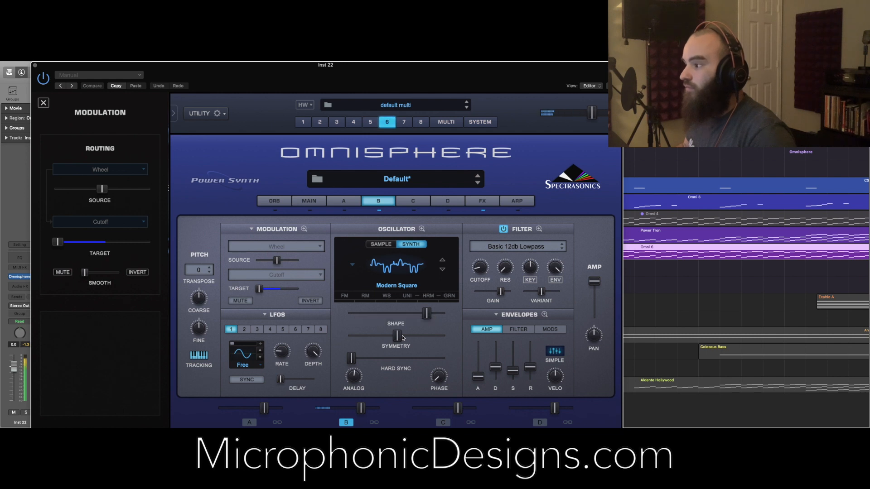
Raise the aux send of layer B's effects rack to nearly full.
click(493, 204)
click(376, 230)
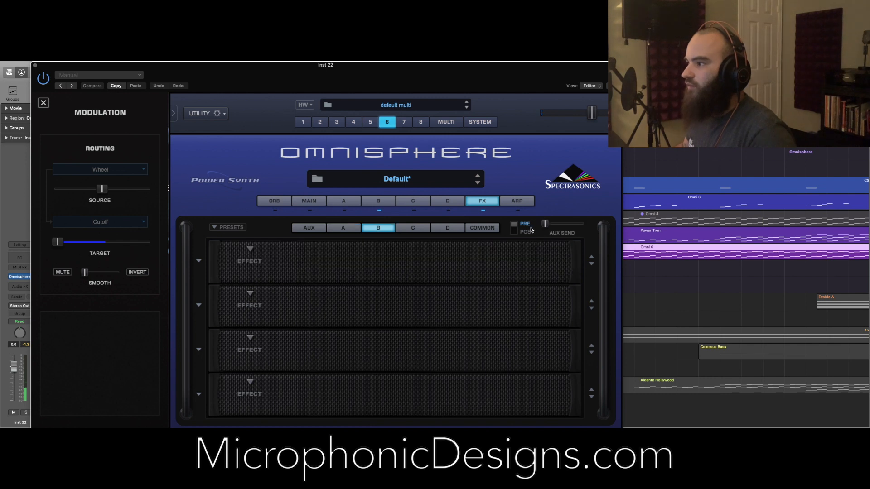
drag(545, 226, 582, 225)
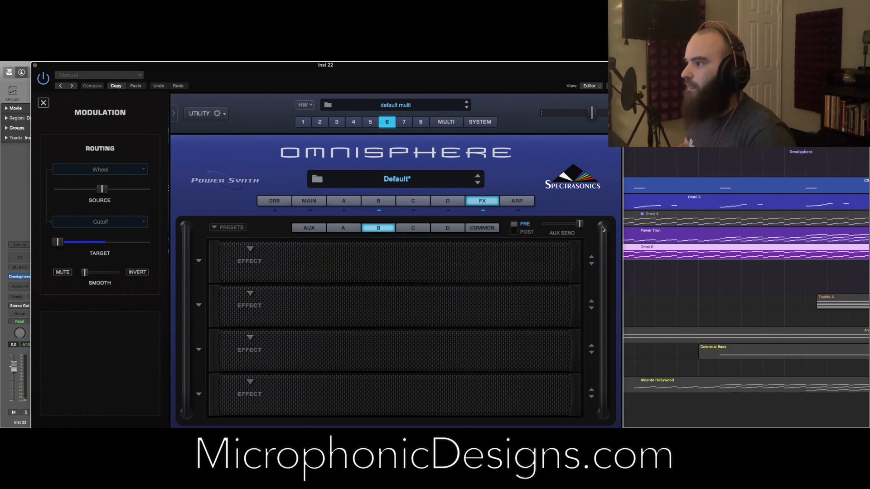
Bring layer A back in alongside layer B and try a hard sync sweep on layer B's oscillator.
click(342, 228)
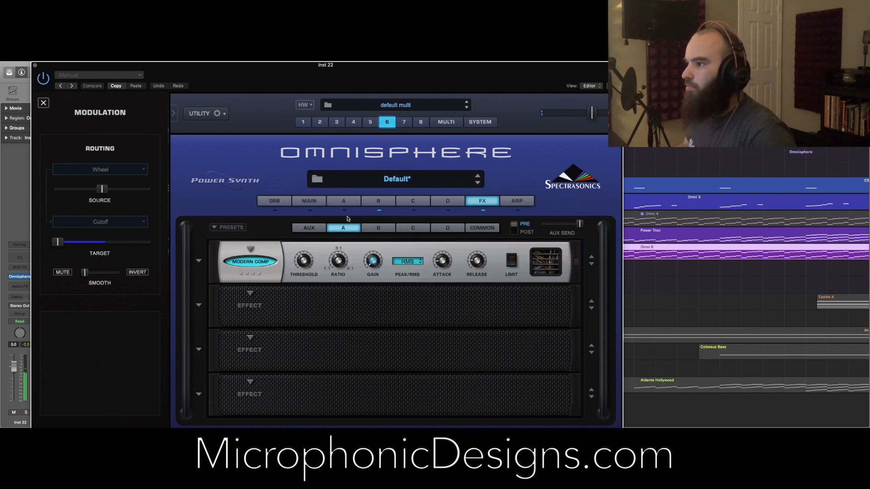
click(344, 201)
click(372, 203)
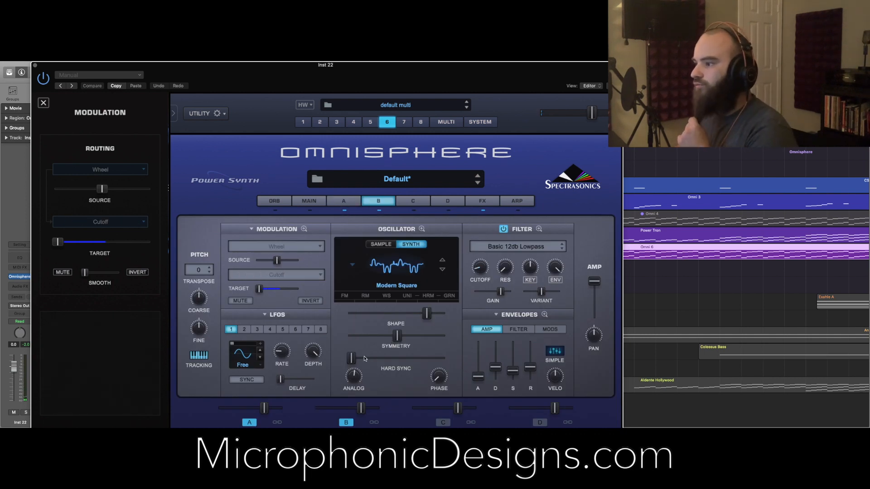
drag(353, 360, 448, 356)
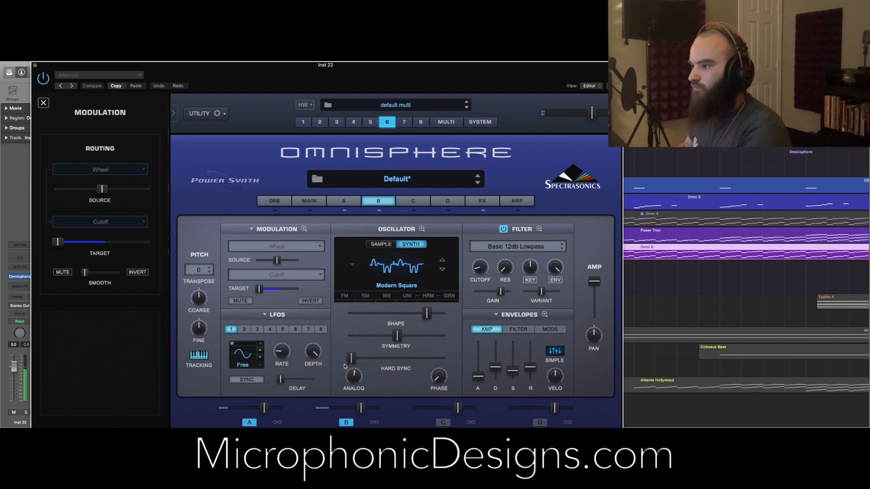
Enable unison on layer B's oscillator with depth and spread at minimum and the octave at -1.
click(421, 228)
click(431, 239)
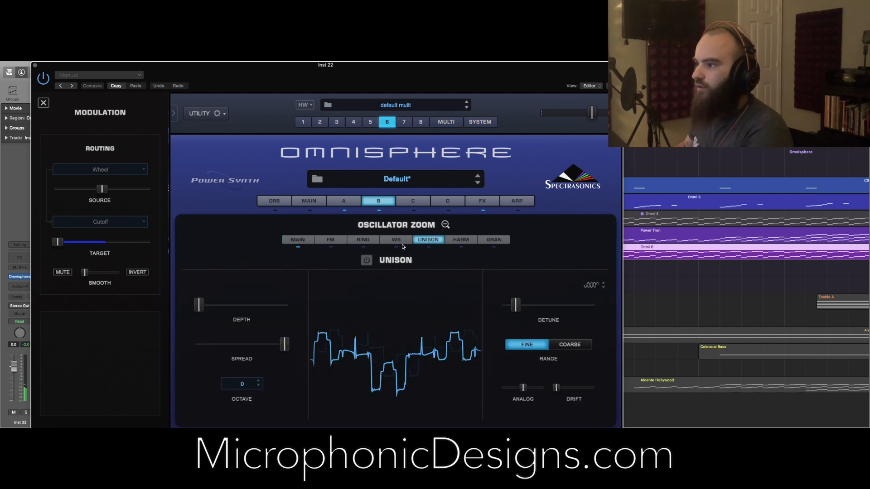
click(363, 260)
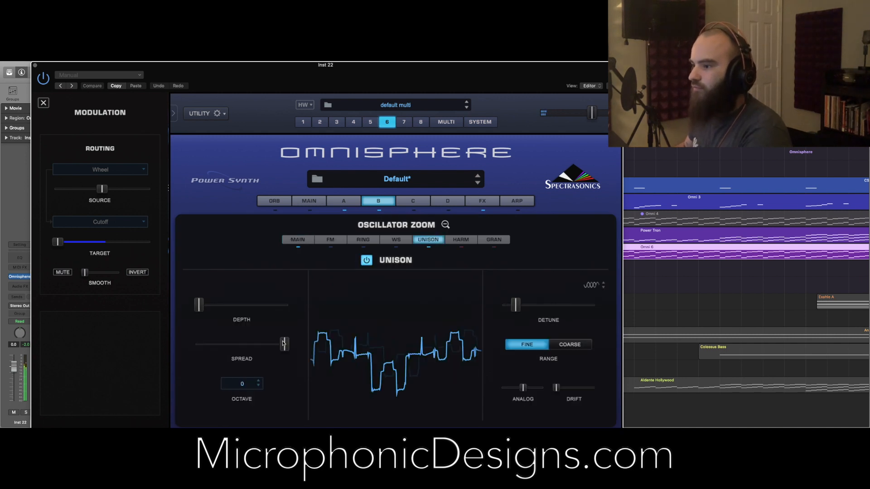
drag(283, 343, 183, 353)
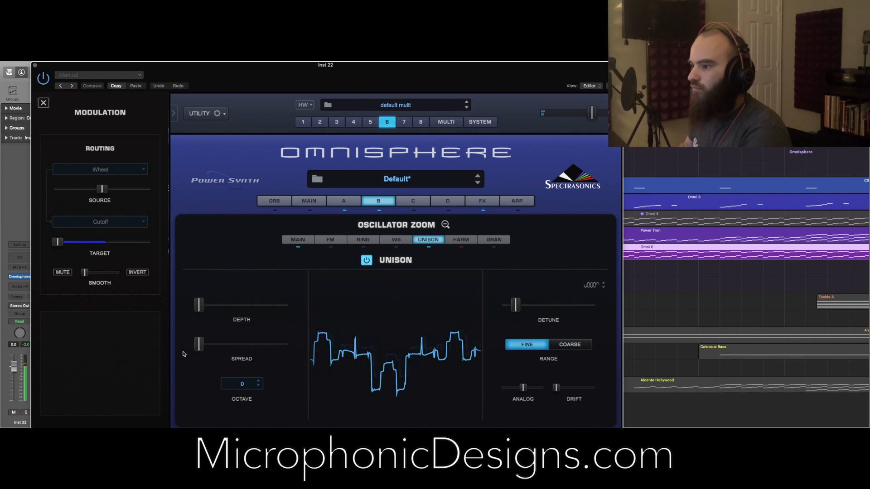
click(242, 384)
click(244, 388)
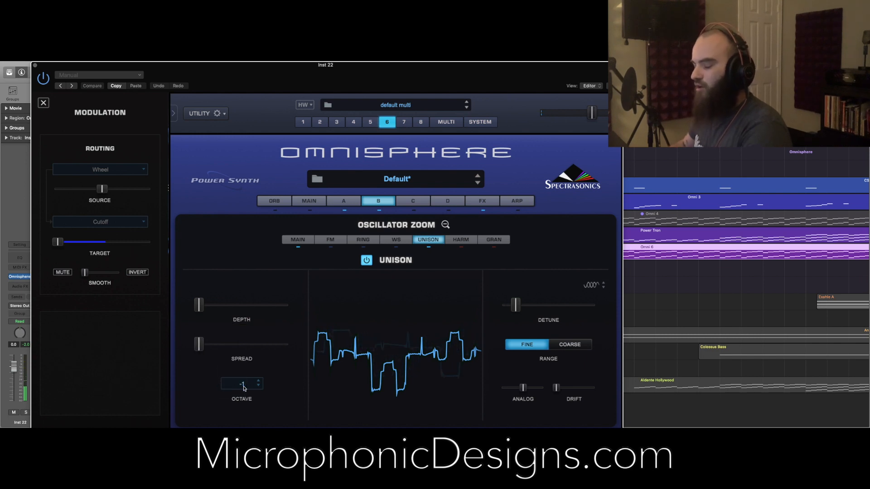
mouse_move(199, 305)
mouse_down()
mouse_move(249, 307)
mouse_move(198, 308)
mouse_up()
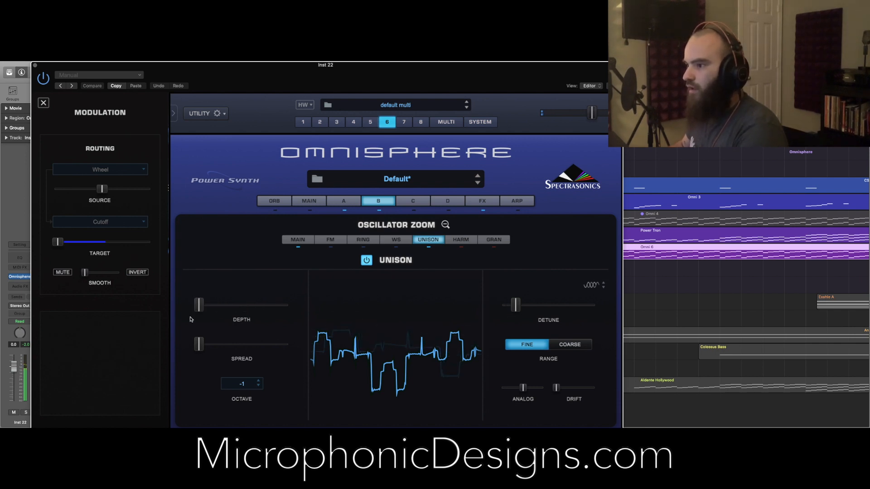
Modulate layer B's unison depth with the wheel at a source amount of about 0.960.
right_click(199, 304)
mouse_move(204, 318)
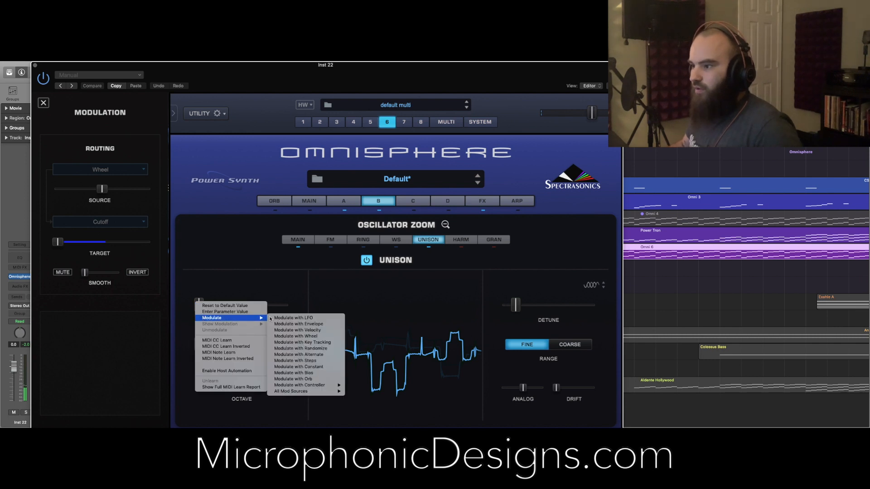
click(295, 337)
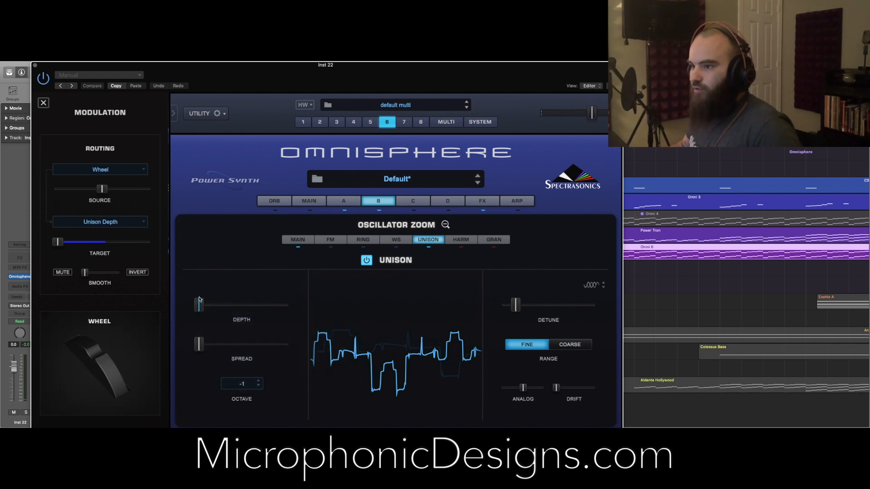
drag(104, 194, 146, 195)
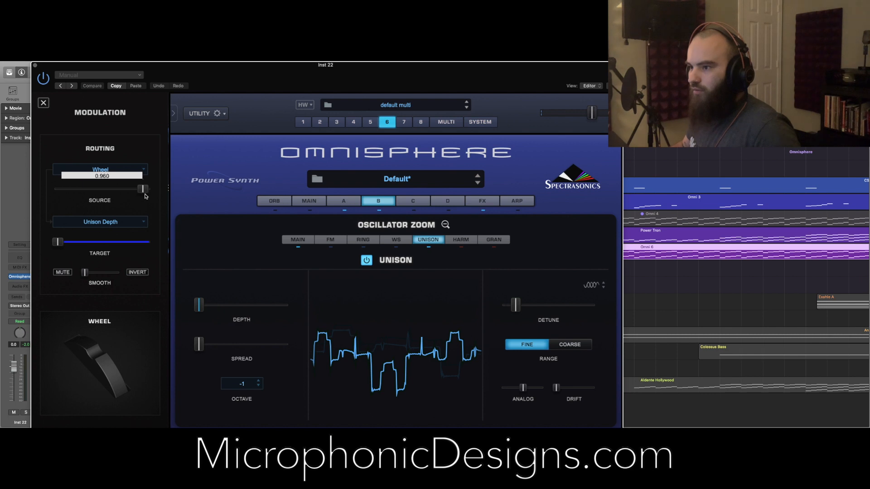
Modulate layer B's unison spread with the wheel at a nearly full source amount and reset the channel's peak reading.
right_click(198, 344)
mouse_move(208, 358)
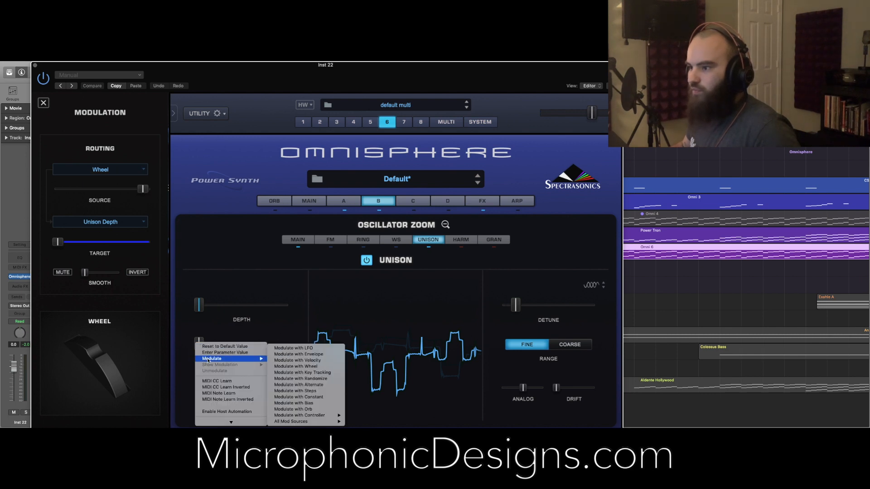
click(271, 366)
drag(103, 195, 143, 190)
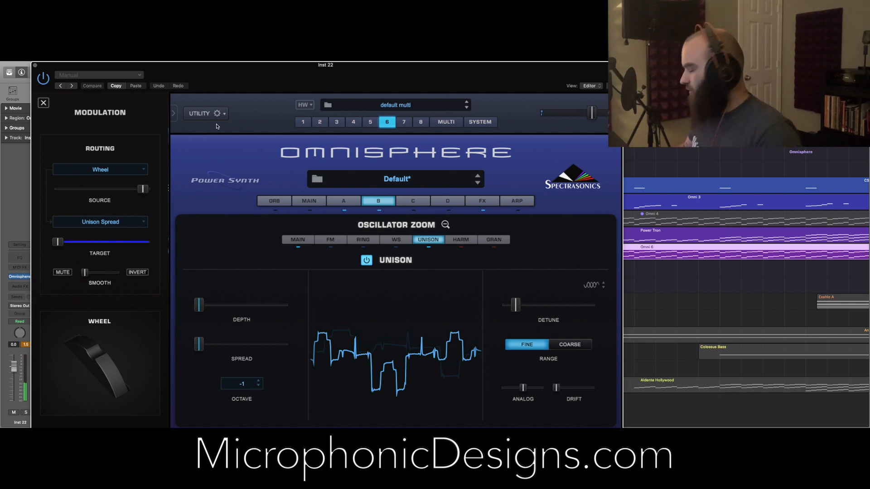
click(25, 345)
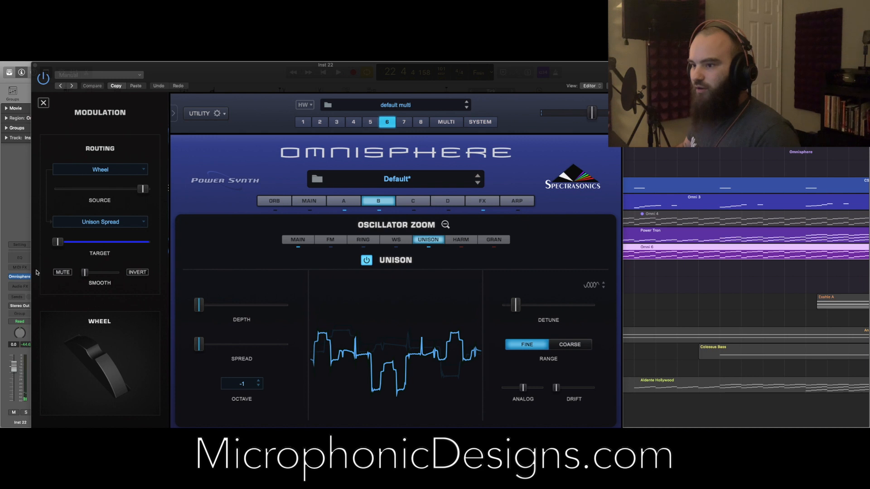
Insert a Modern Compressor in the first slot of the common effects rack and adjust its threshold and ratio.
click(475, 204)
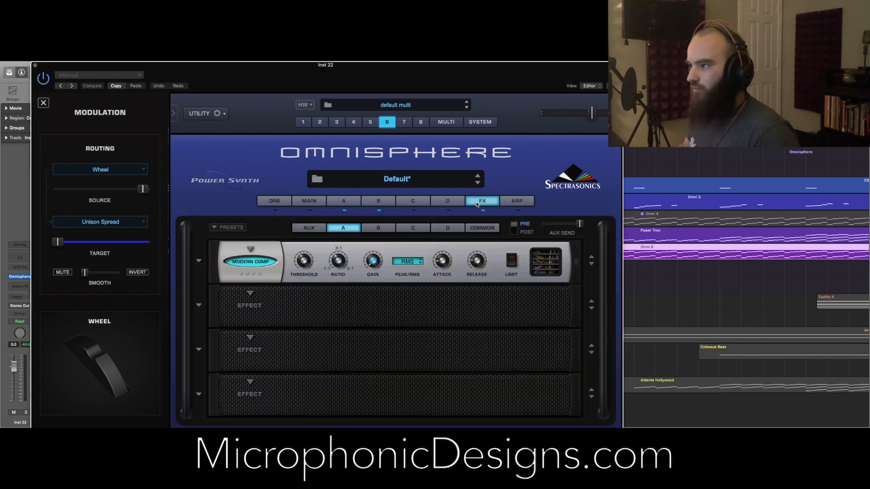
click(476, 229)
click(250, 248)
mouse_move(267, 261)
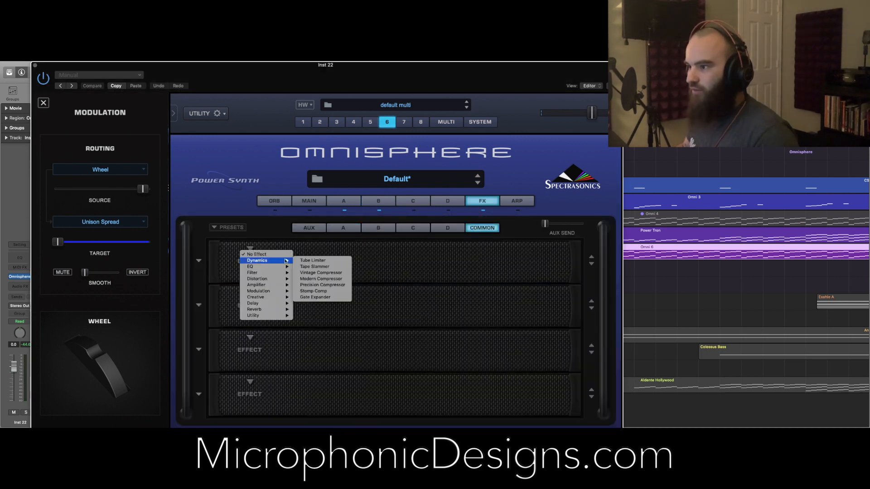
click(329, 279)
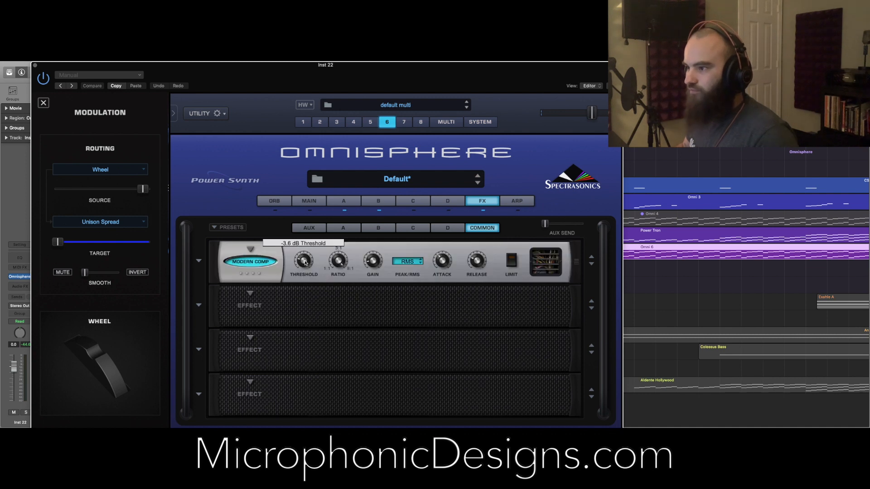
drag(305, 248, 305, 248)
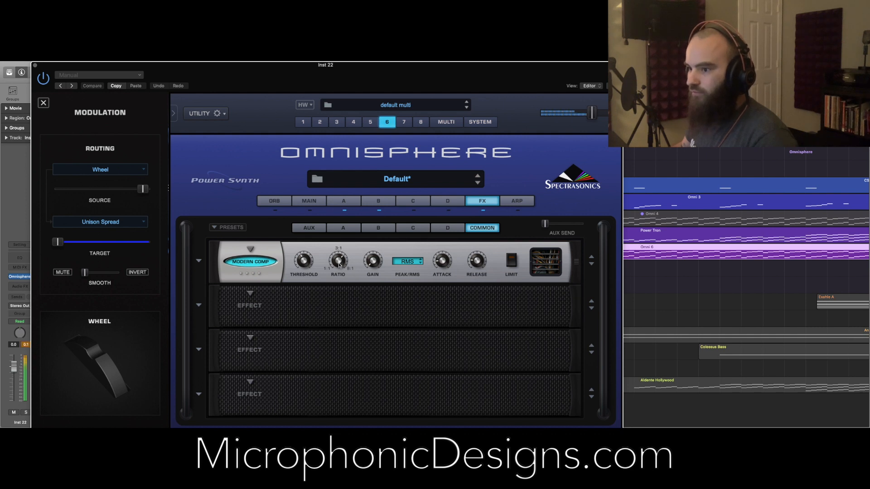
mouse_move(340, 264)
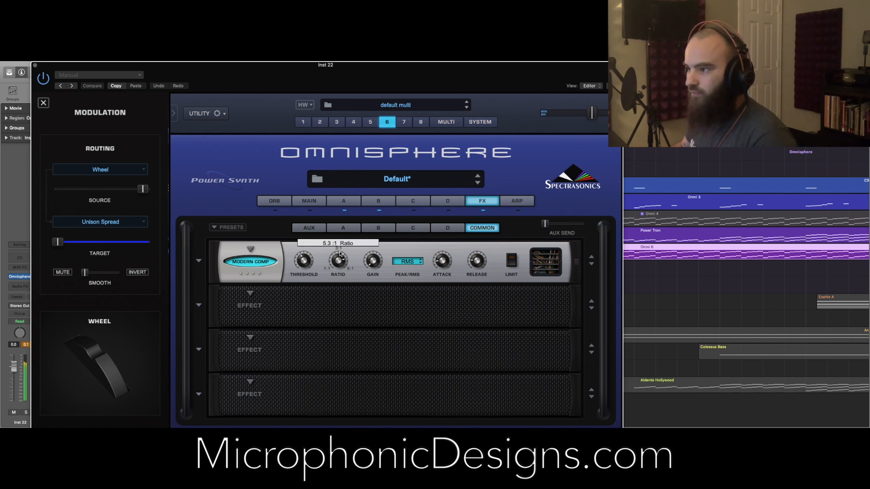
drag(340, 251, 340, 251)
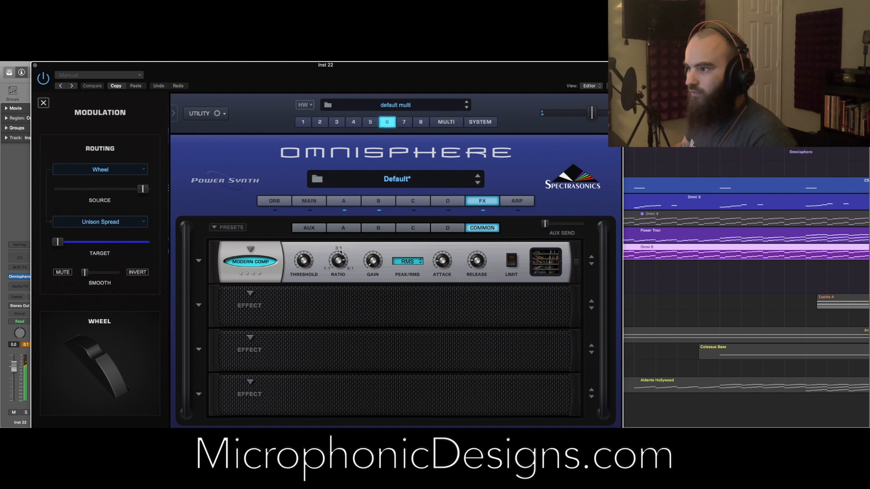
Shift the plug-in window slightly aside and turn on sync for layer B's filter envelope.
click(354, 202)
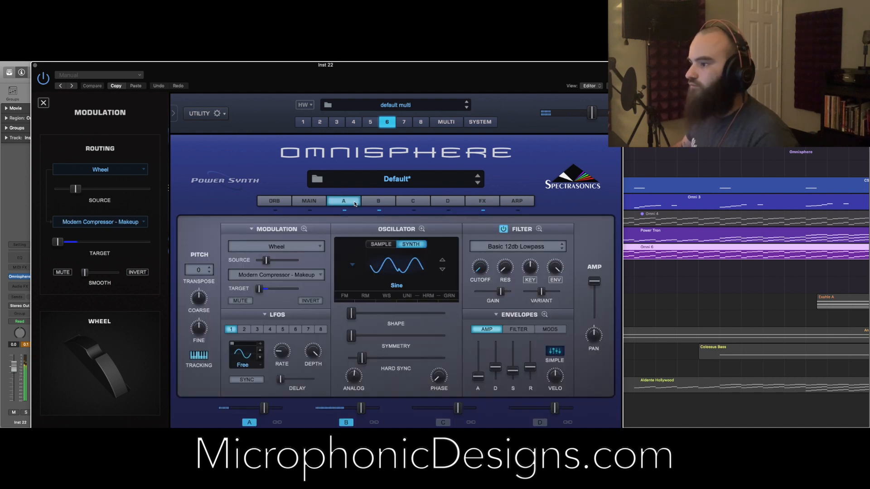
drag(500, 82, 514, 85)
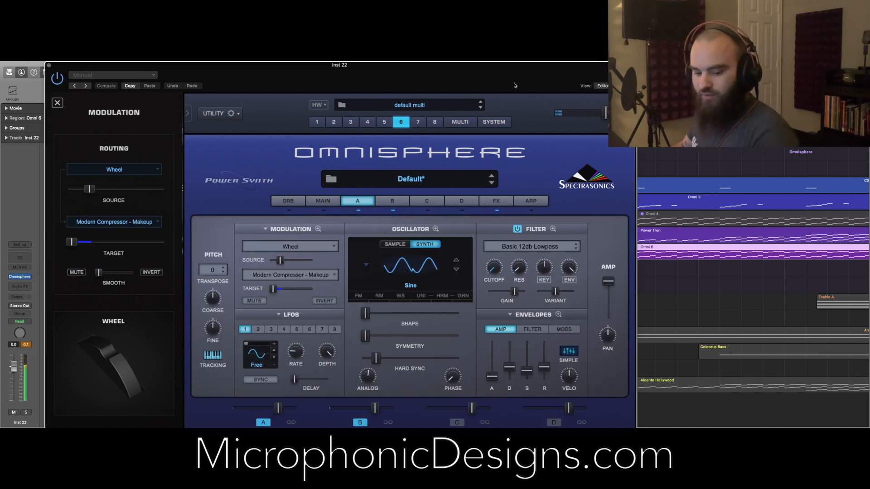
click(392, 202)
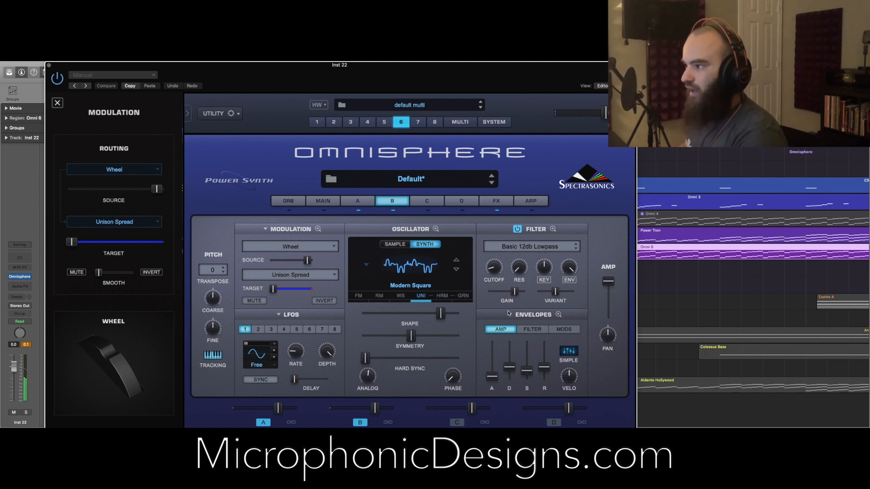
click(533, 333)
click(559, 314)
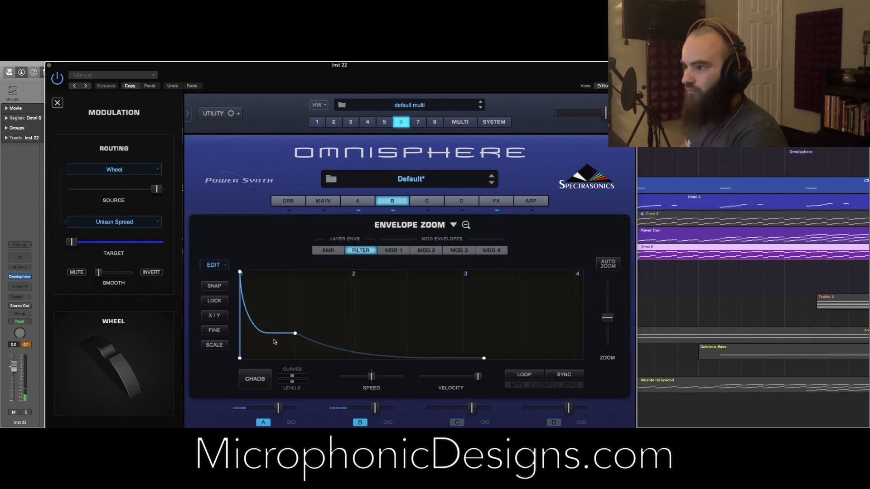
click(547, 378)
Bend the decay segment of layer B's amp envelope inward into a concave curve and leave the envelope zoom.
click(328, 250)
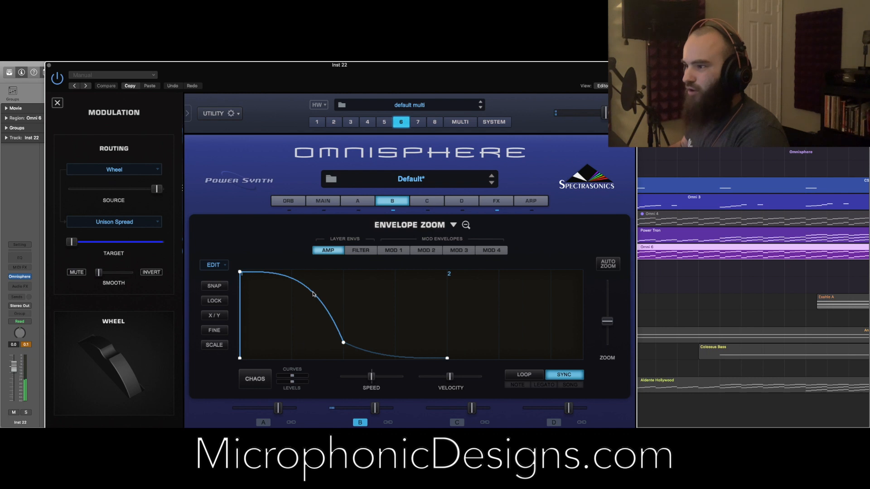
drag(312, 295, 302, 317)
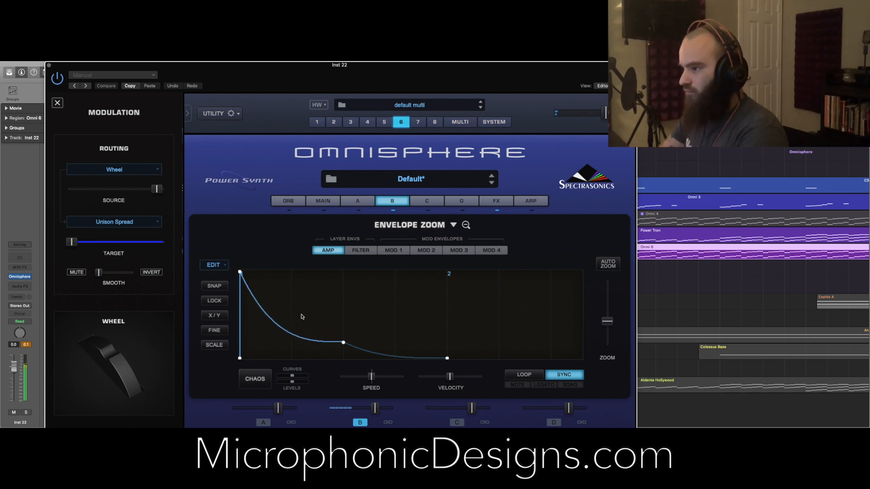
click(361, 251)
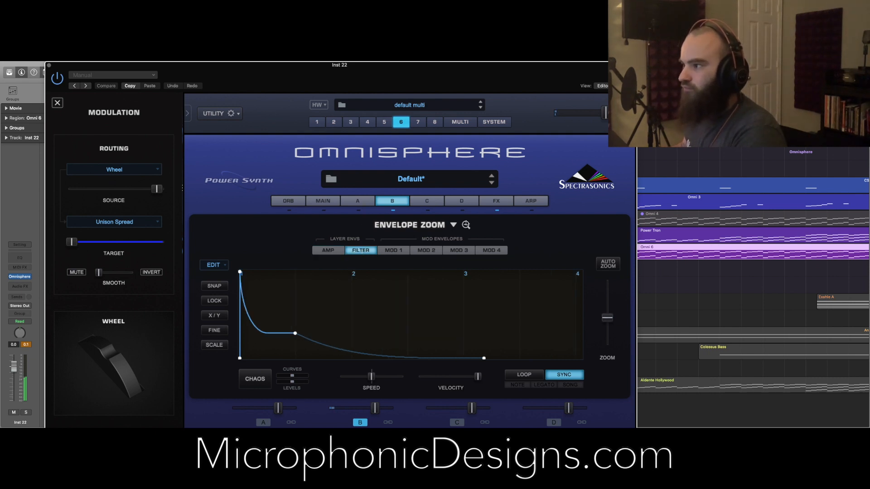
click(466, 225)
Change layer B's filter to LPF Colorful 24db from the lowpass filters.
mouse_move(496, 268)
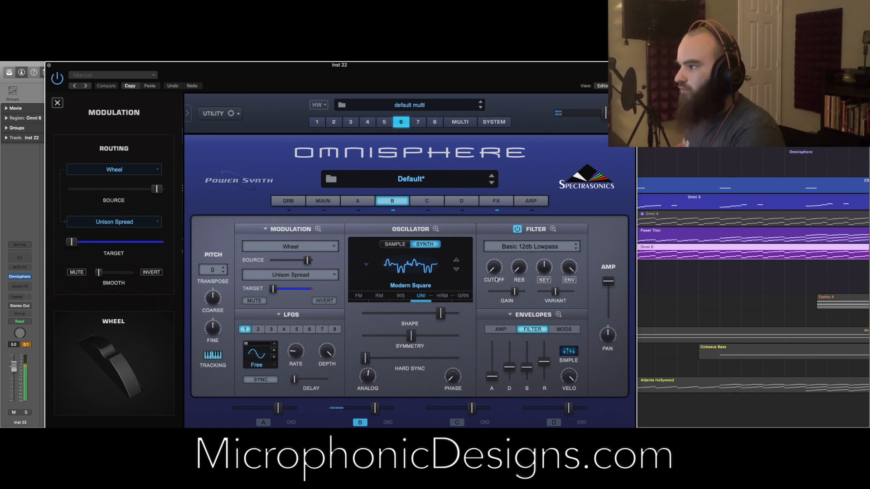
click(539, 247)
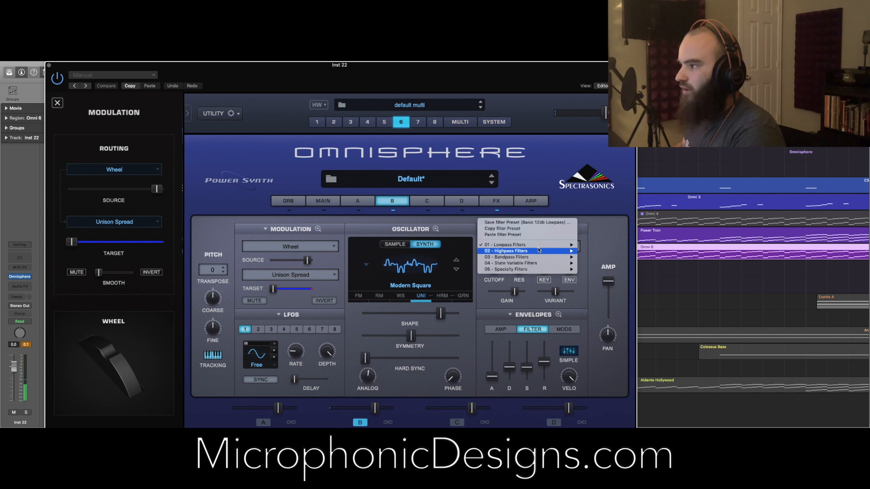
mouse_move(539, 248)
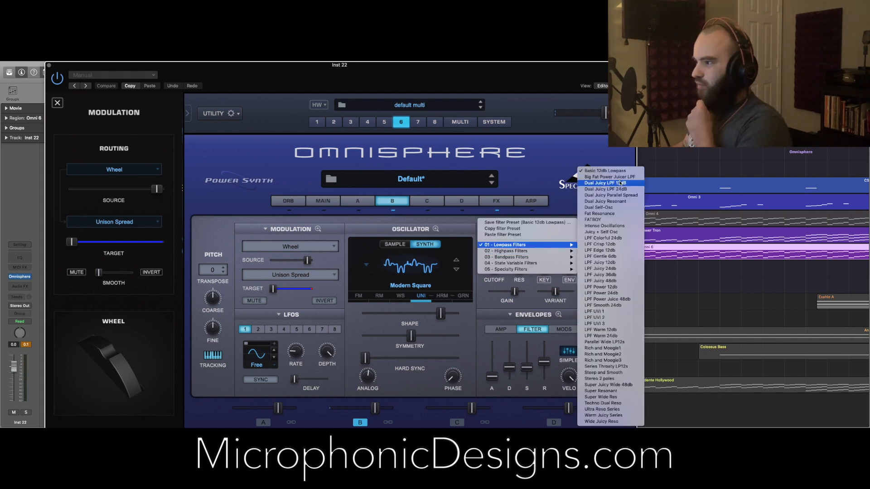
click(625, 238)
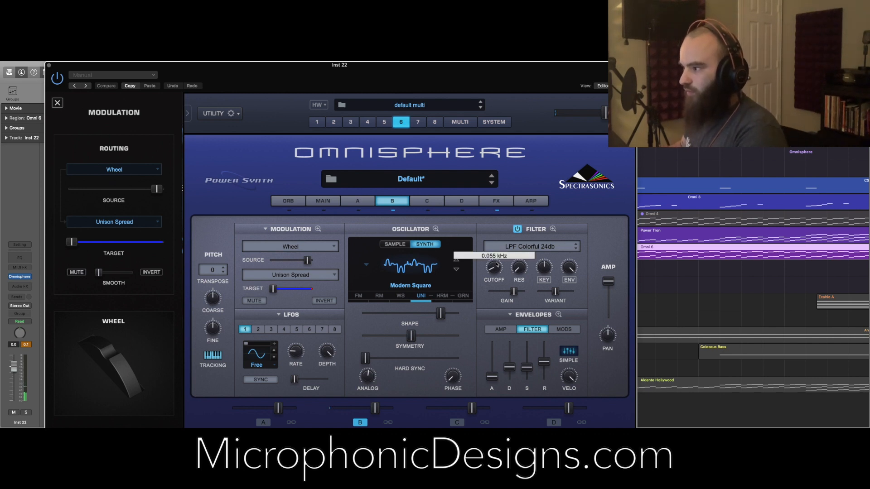
Fine-tune layer B's filter cutoff to about 0.080 kHz and reset the instrument channel's peak level reading.
scroll(496, 261, up, 2)
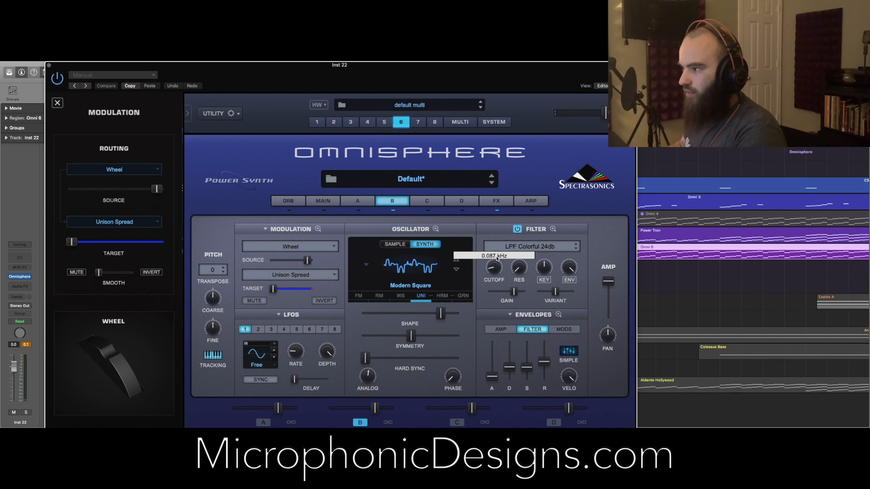
scroll(497, 258, down, 3)
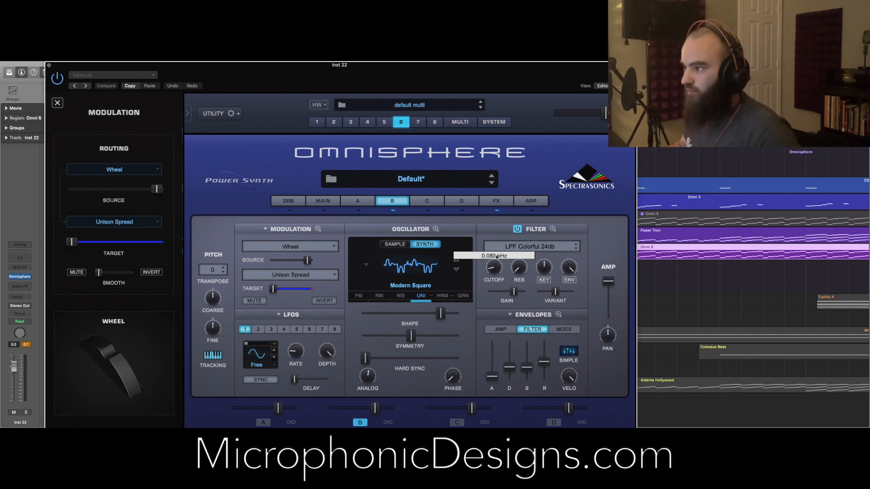
drag(496, 250, 496, 234)
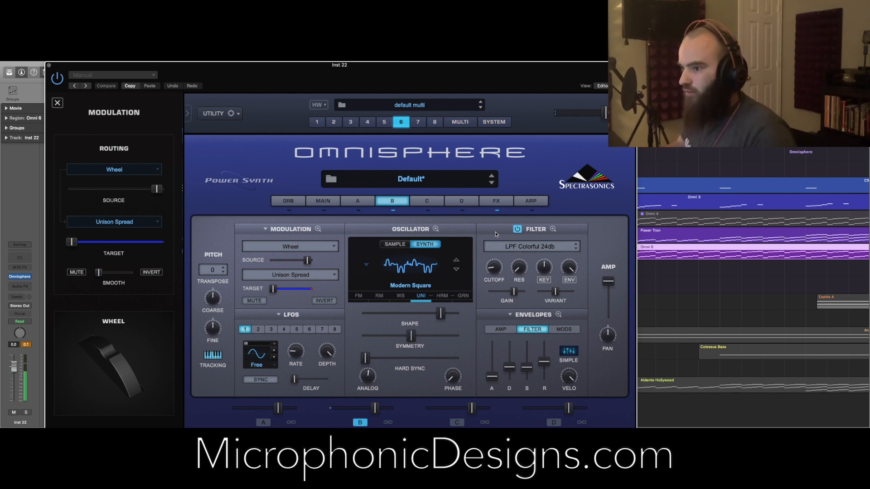
click(22, 346)
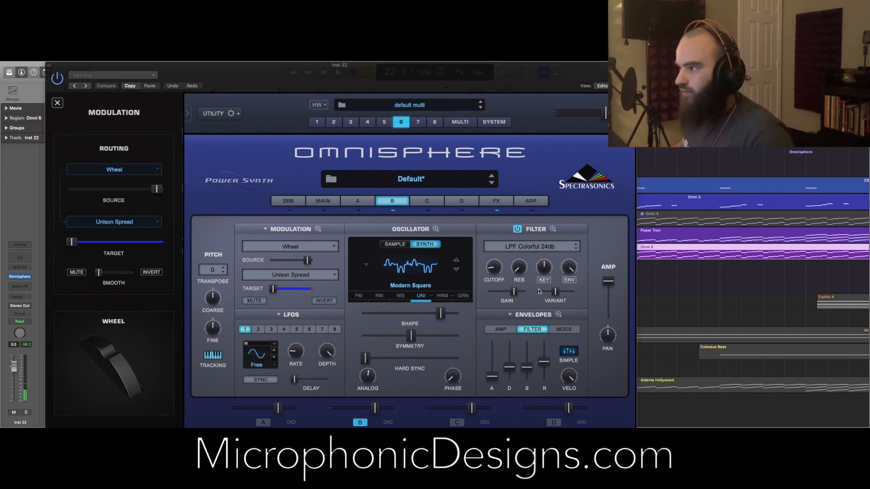
Modulate layer B's filter cutoff with the wheel and play back the passage.
right_click(493, 269)
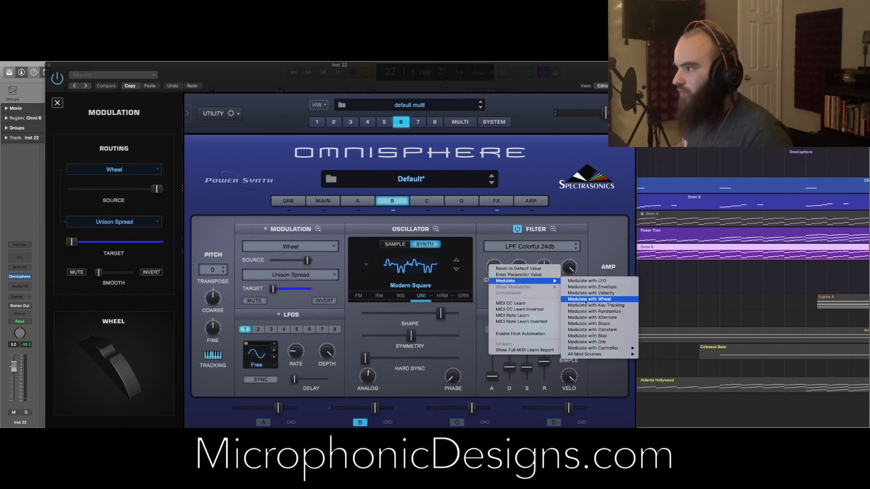
click(585, 302)
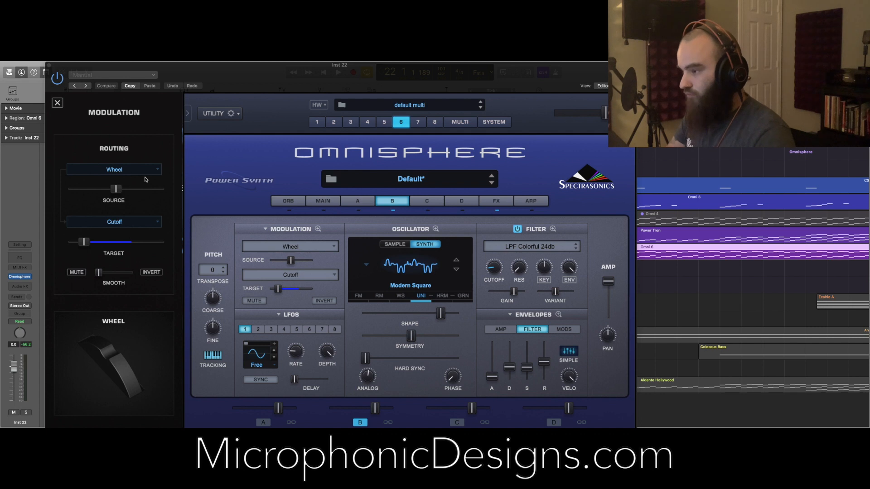
key(space)
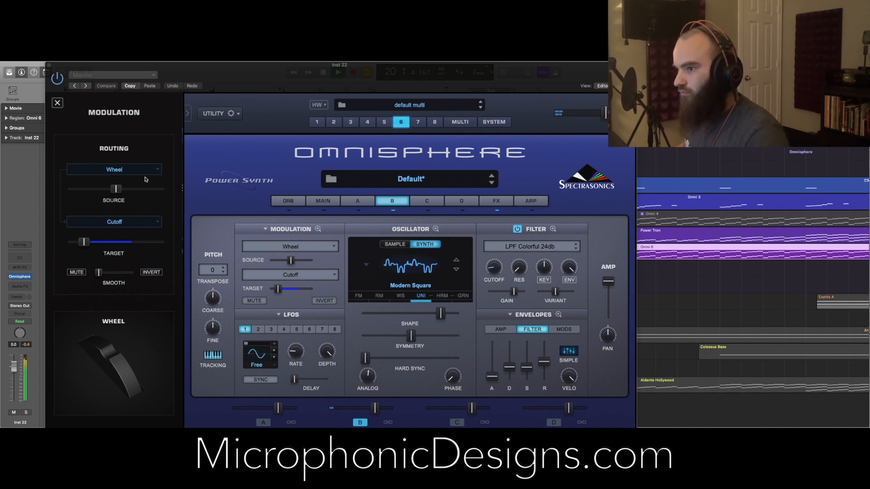
Show layer A, close the plug-in window and select the CS-80 Sine regions in the arrangement.
click(360, 212)
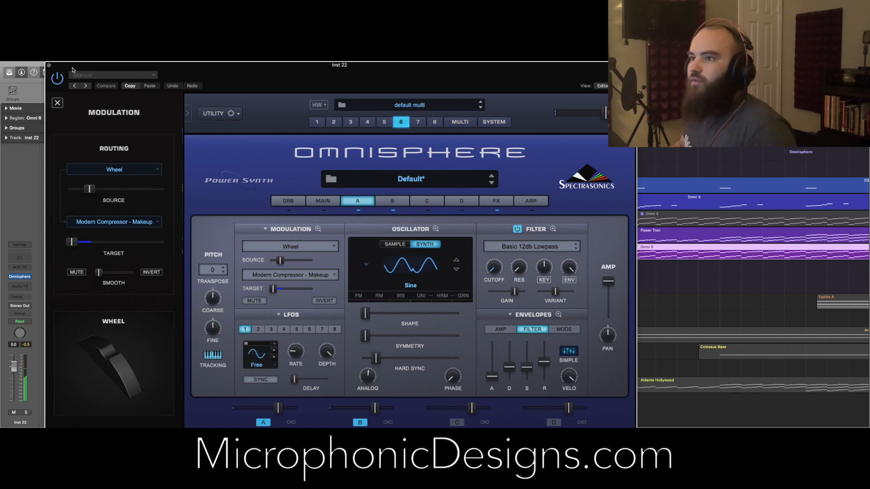
click(49, 66)
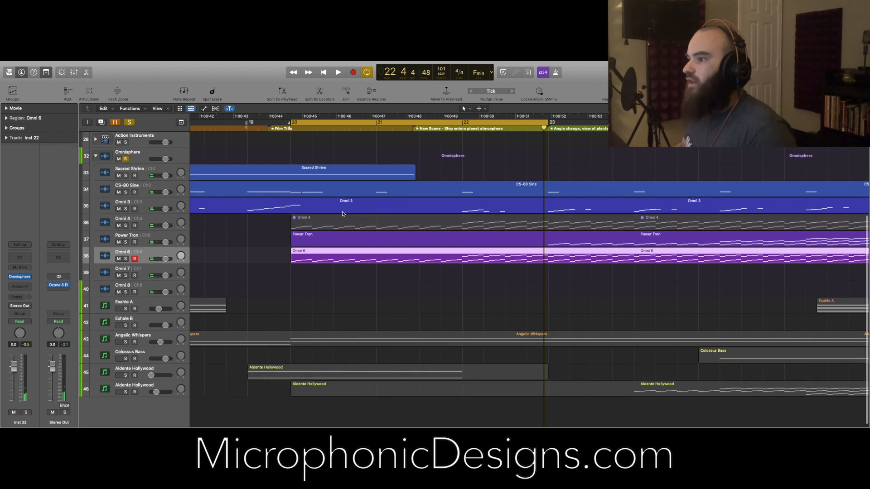
scroll(342, 212, up, 3)
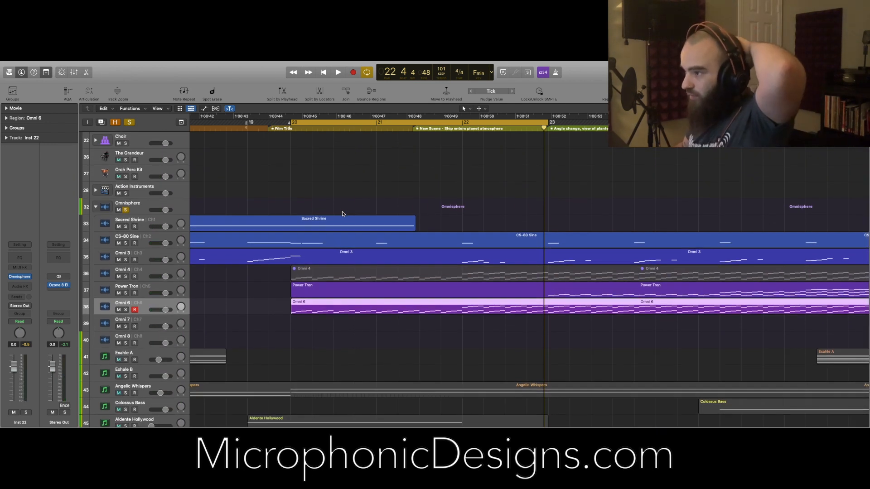
click(340, 239)
click(336, 254)
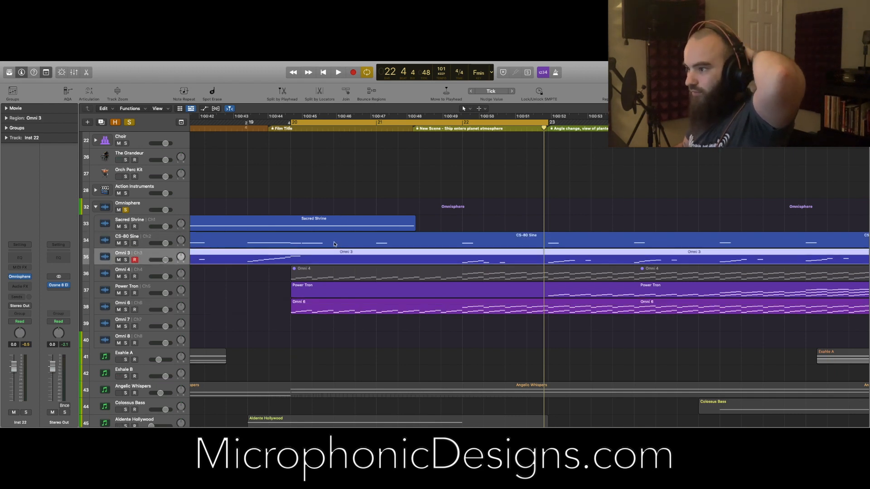
click(333, 242)
click(322, 259)
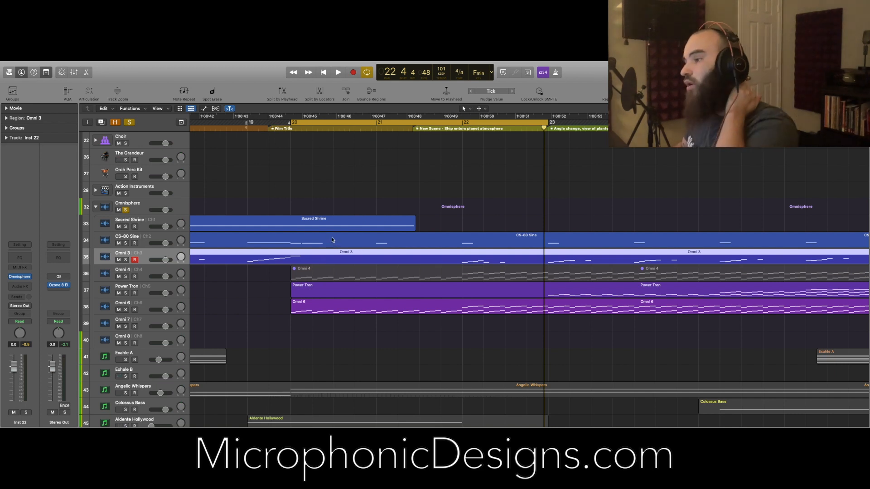
click(333, 241)
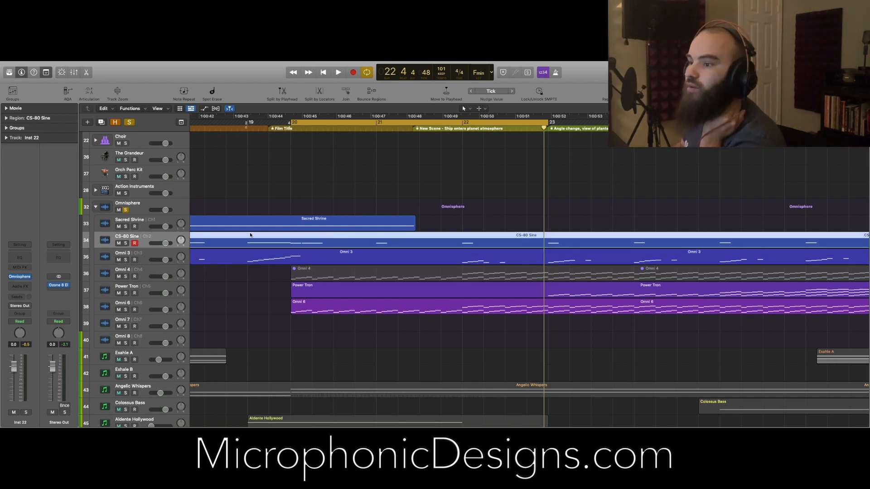
Reopen the instrument and examine the multi mixer and part 1's modulation matrix for wheel routings, closing the window when finished.
click(25, 280)
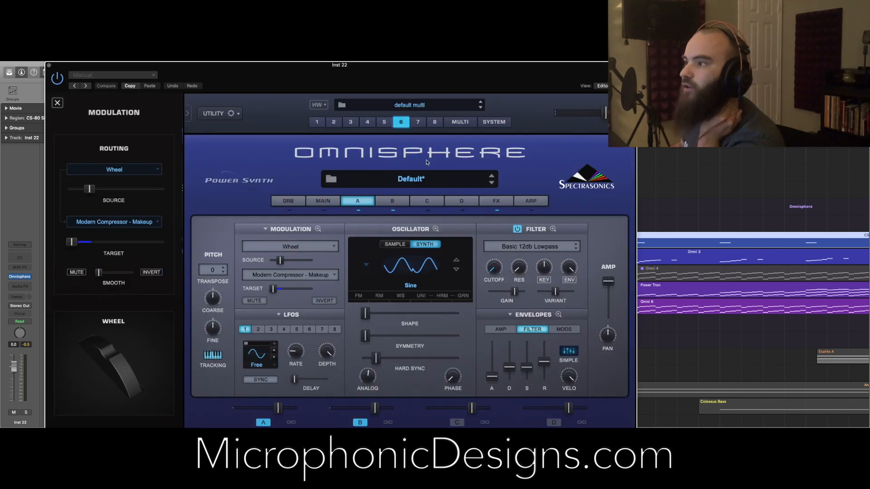
click(455, 126)
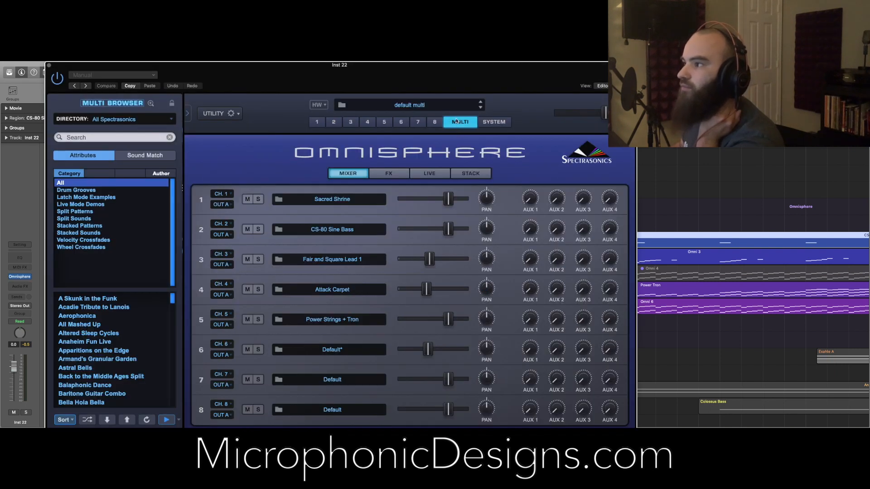
click(318, 122)
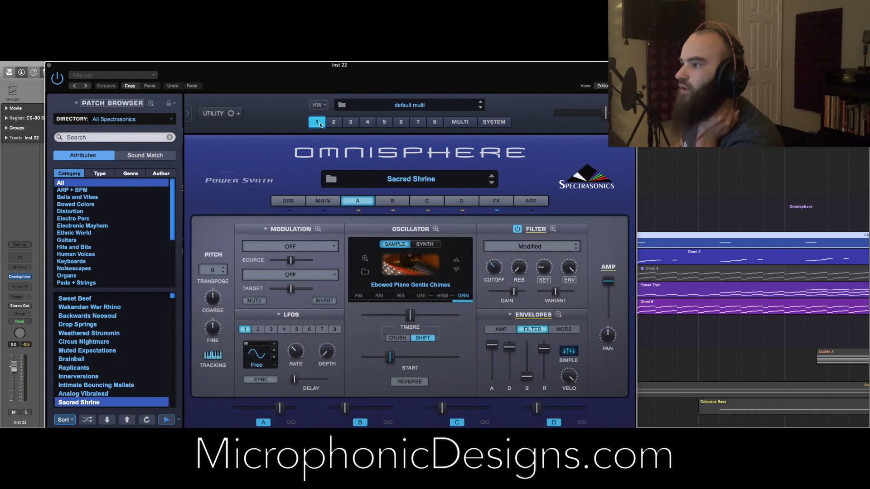
click(318, 228)
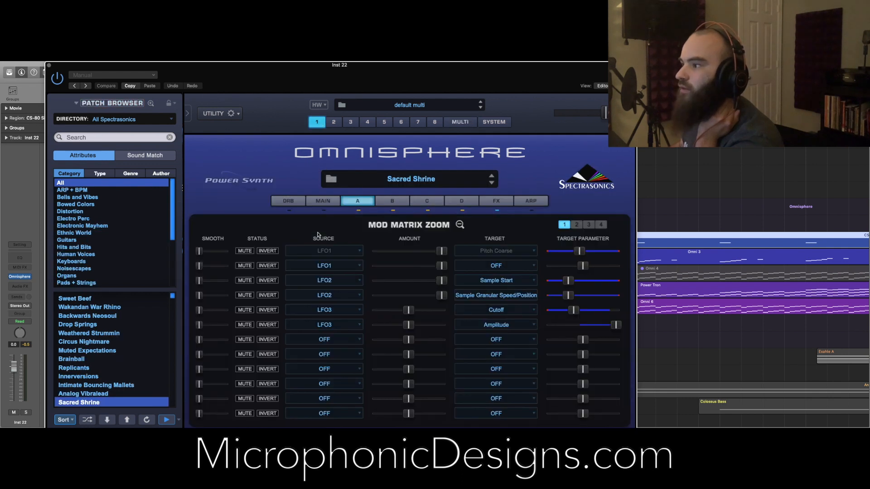
click(49, 66)
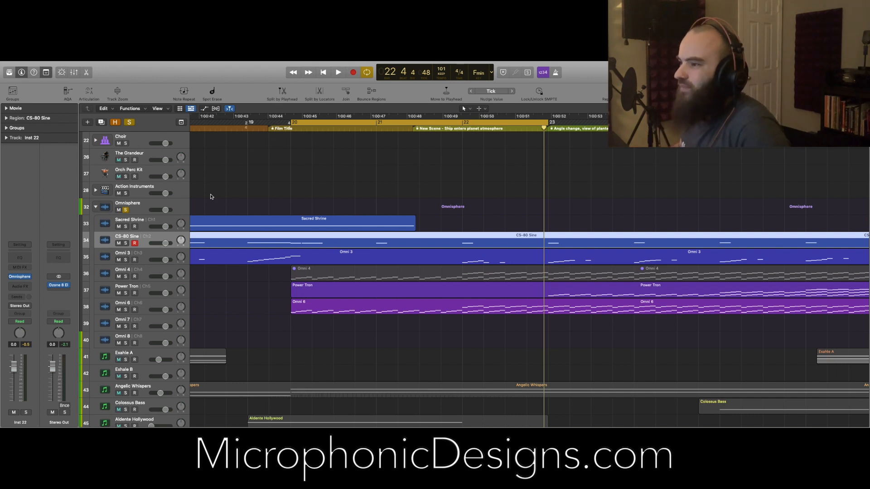
Play the passage and mute the Wheel to LFO1 Depth routing in part 2's modulation matrix.
scroll(352, 255, right, 3)
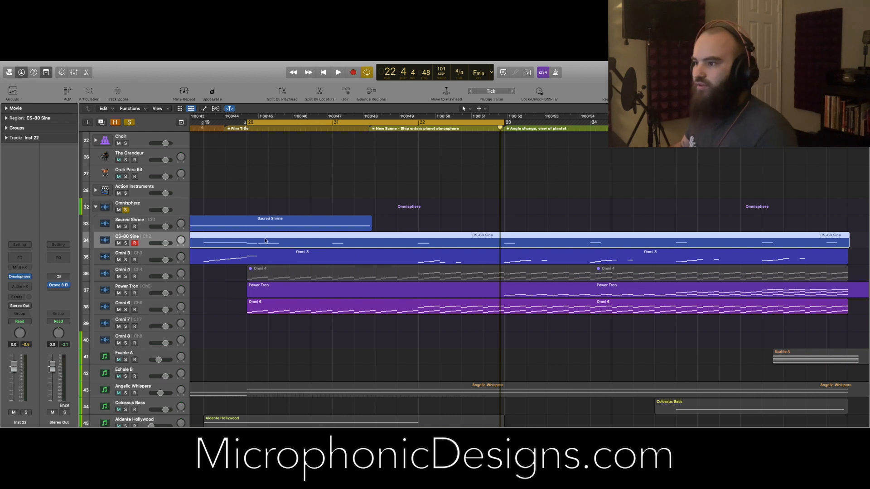
key(space)
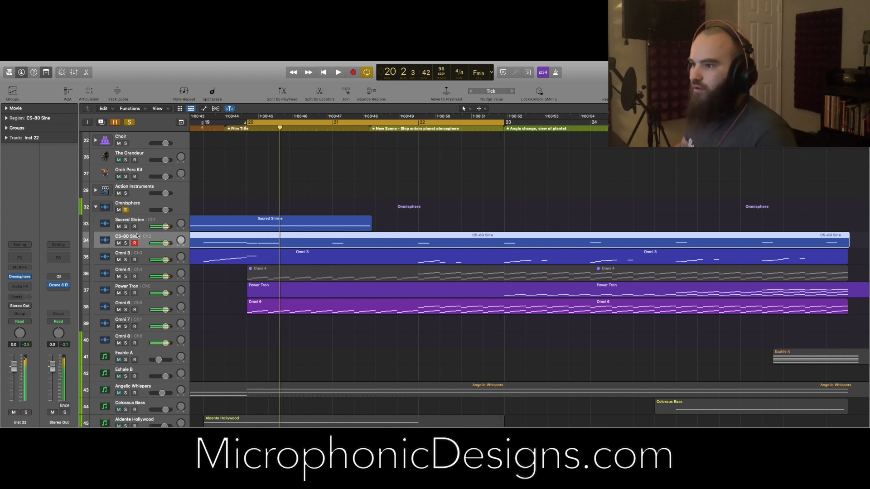
click(19, 276)
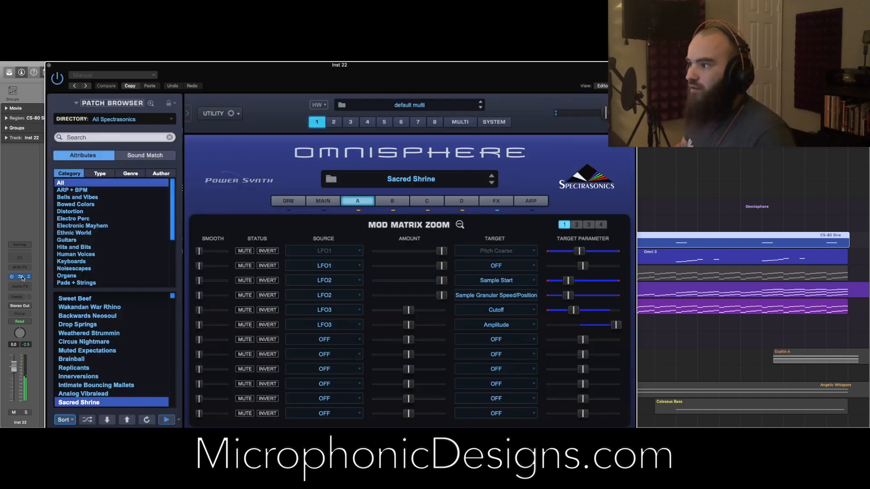
click(333, 123)
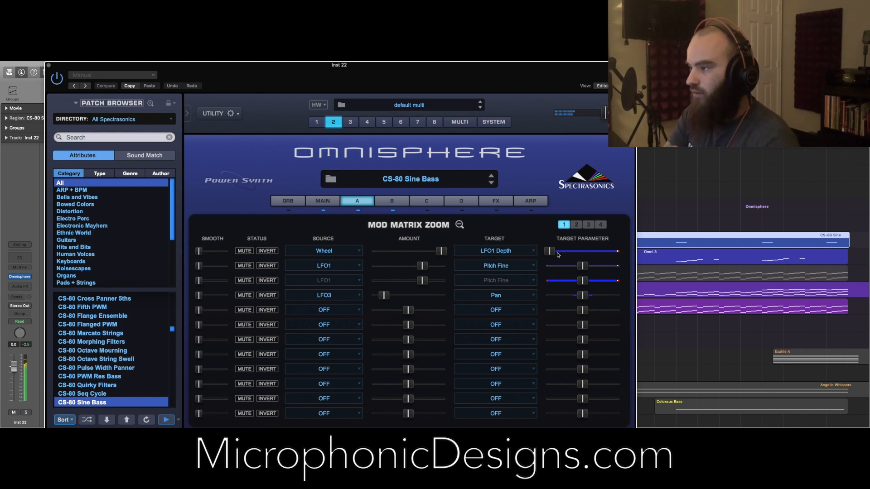
click(245, 250)
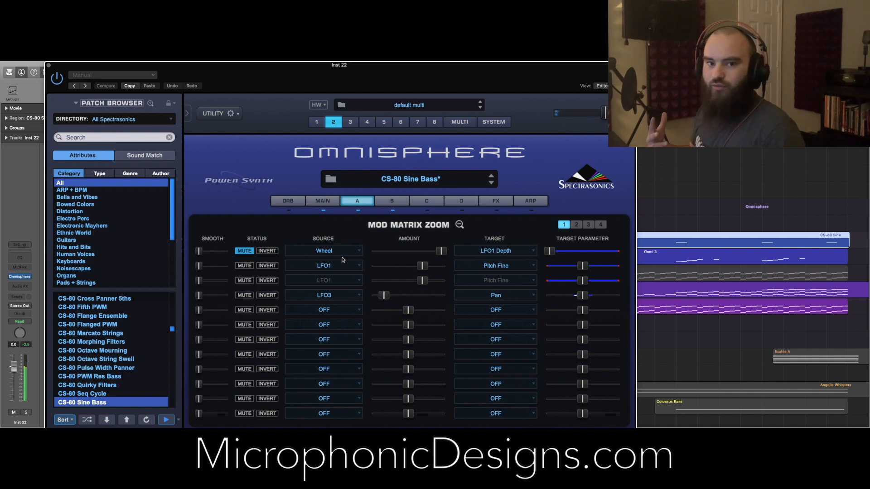
Examine part 3's modulation matrix with the Omni 3 track selected, and close the plug-in window when finished.
click(350, 122)
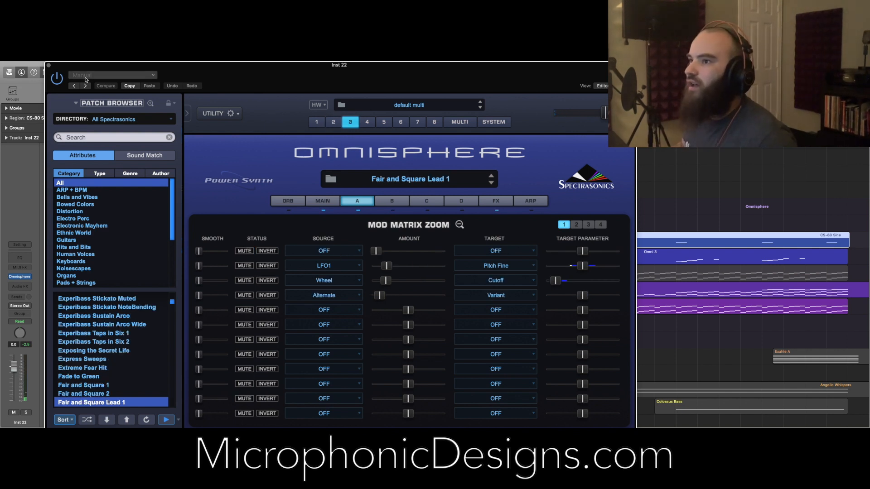
mouse_move(430, 77)
mouse_down()
mouse_move(371, 322)
mouse_move(407, 382)
mouse_move(406, 321)
mouse_move(410, 307)
mouse_move(421, 307)
mouse_move(427, 70)
mouse_up()
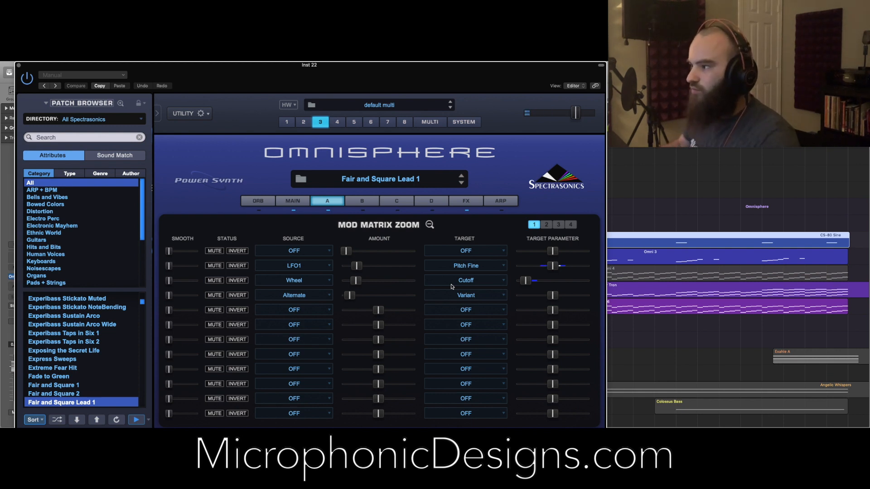
drag(291, 64, 441, 64)
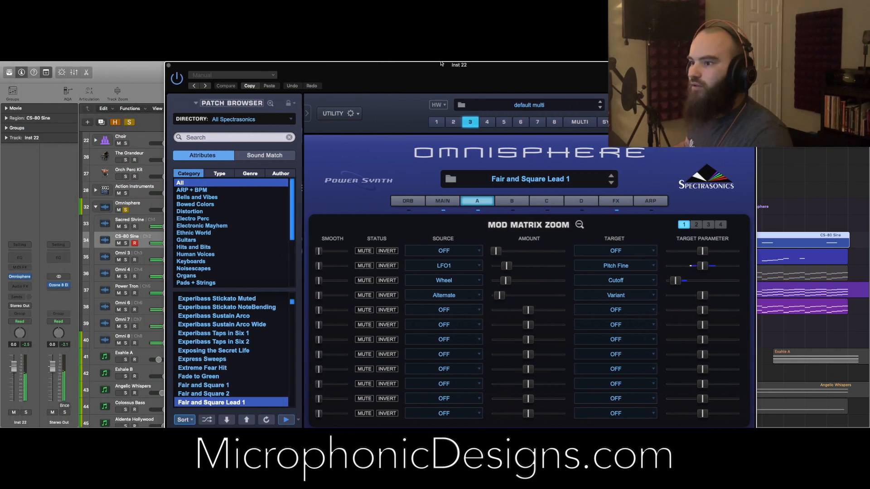
click(117, 257)
drag(494, 69, 344, 63)
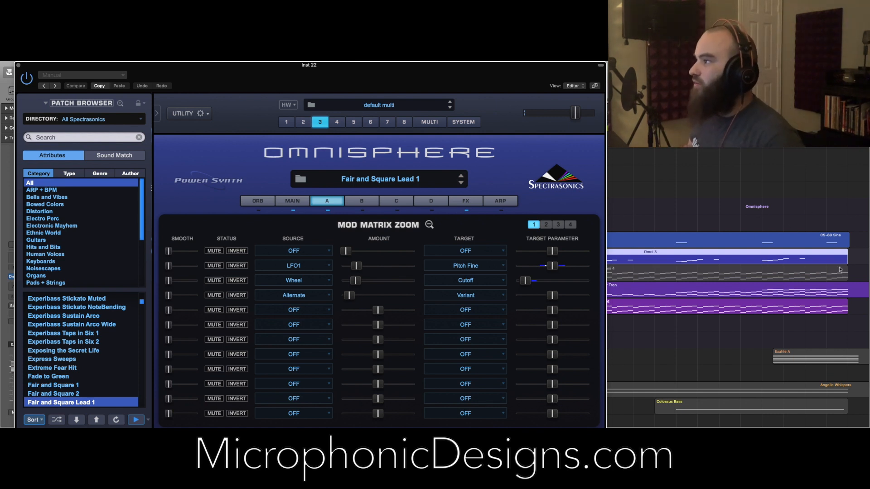
scroll(809, 315, right, 4)
scroll(808, 316, left, 4)
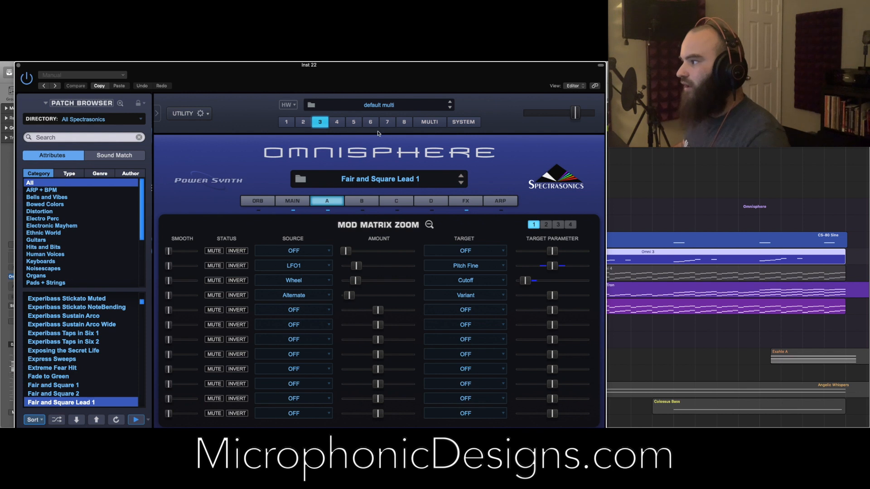
click(19, 66)
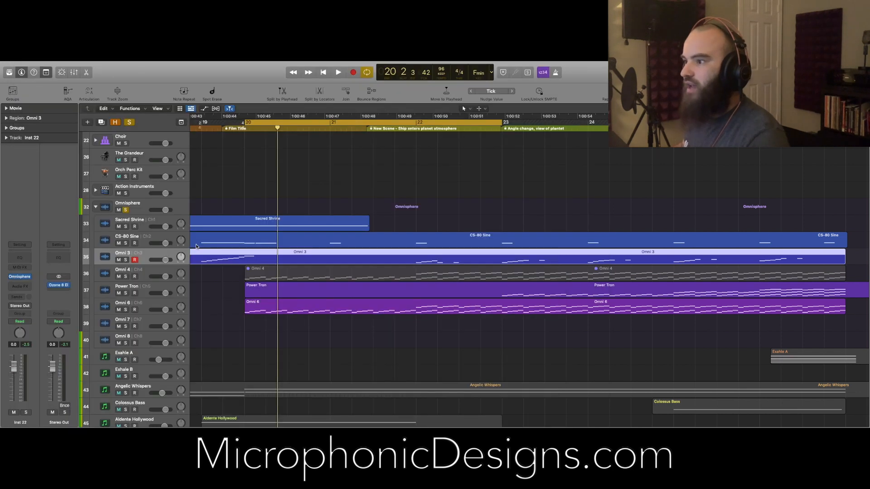
Mute the Power Tron regions.
click(249, 291)
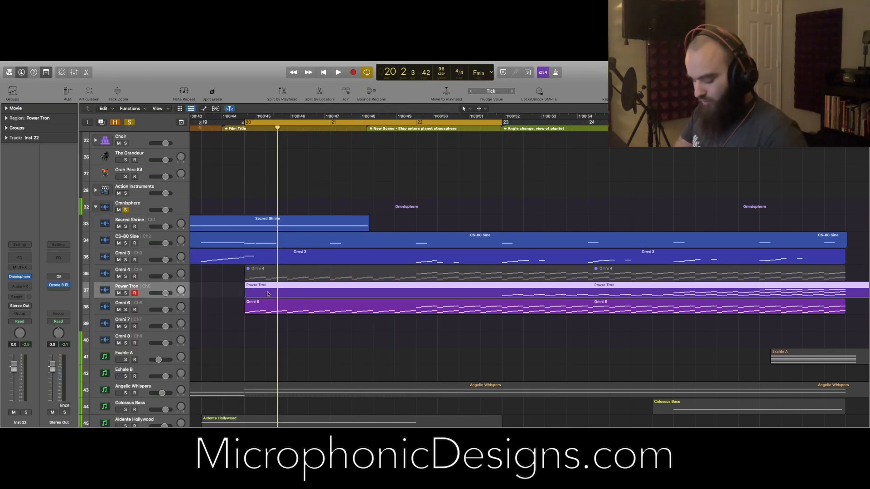
key(ctrl+m)
key(super+Left)
key(super+Left)
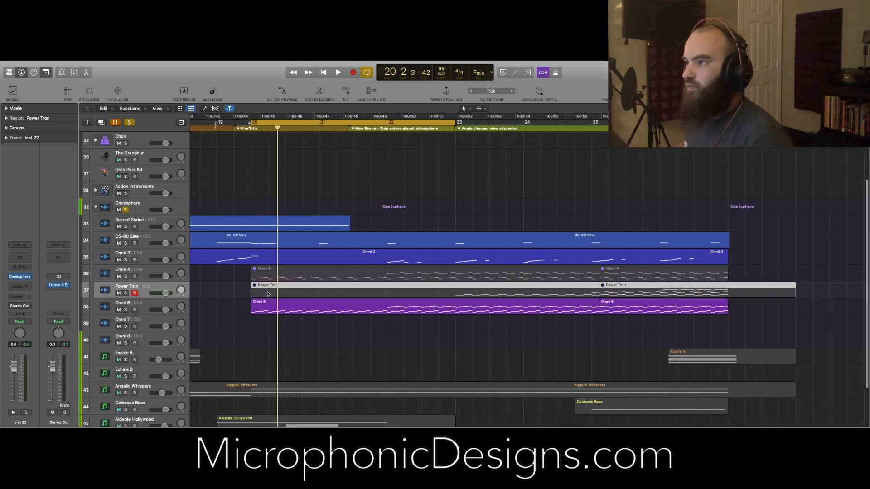
Turn off cycle mode and place the playhead at 19 2 3, just before bar 20 under the Film Title marker.
key(c)
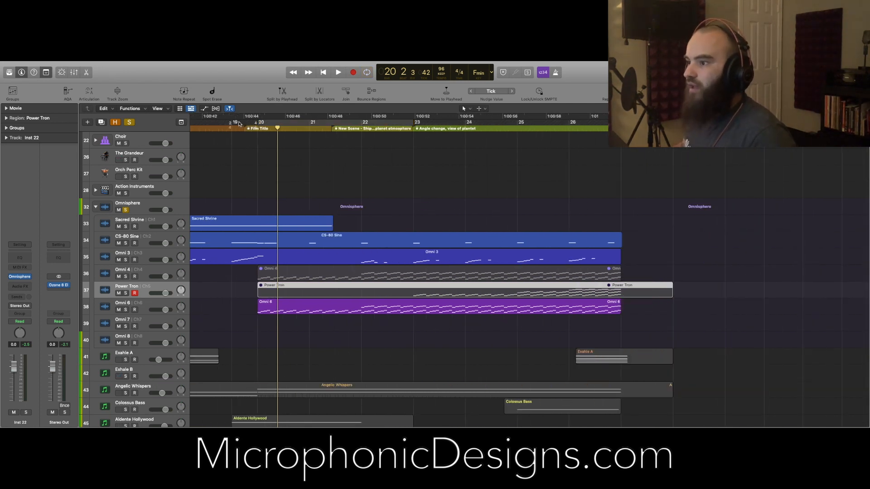
click(251, 129)
key(super+Right)
key(super+Right)
key(super+Right)
key(super+Right)
key(super+Right)
key(super+Right)
key(super+Right)
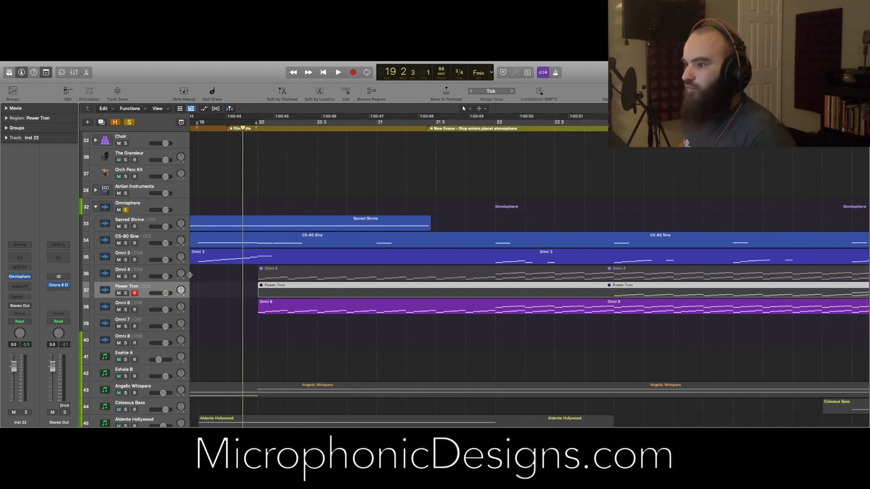
Select the Omni 6 track's regions and open them in the piano roll.
click(145, 306)
scroll(306, 308, right, 5)
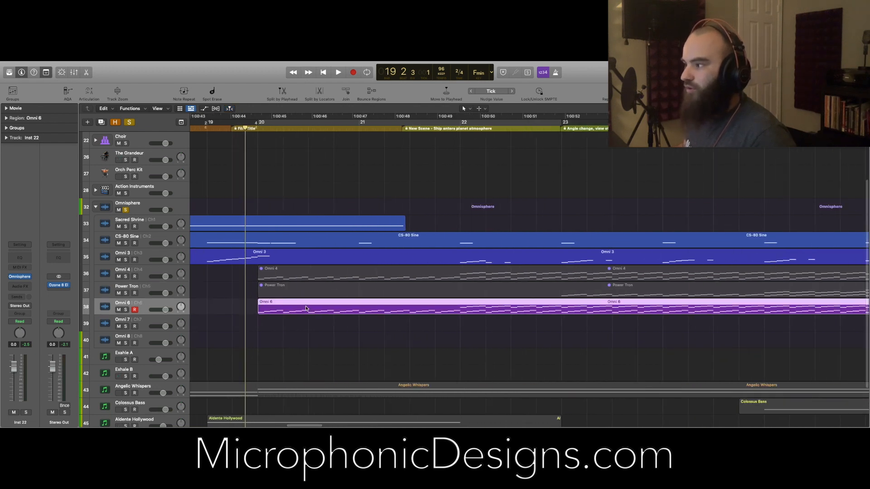
key(super+Left)
key(super+Left)
key(super+Left)
key(super+Left)
key(super+Left)
scroll(305, 308, left, 3)
key(super+4)
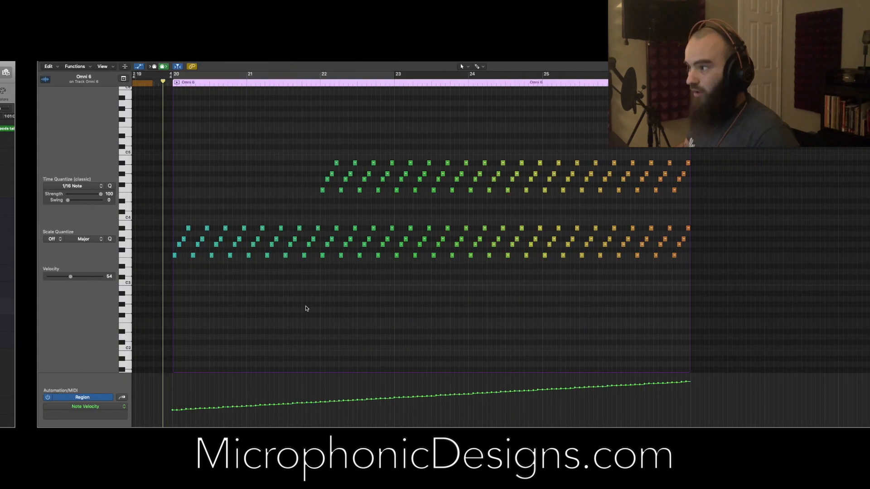
Show the Modulation controller data in the automation lane beneath the Omni 6 notes.
key(super+Right)
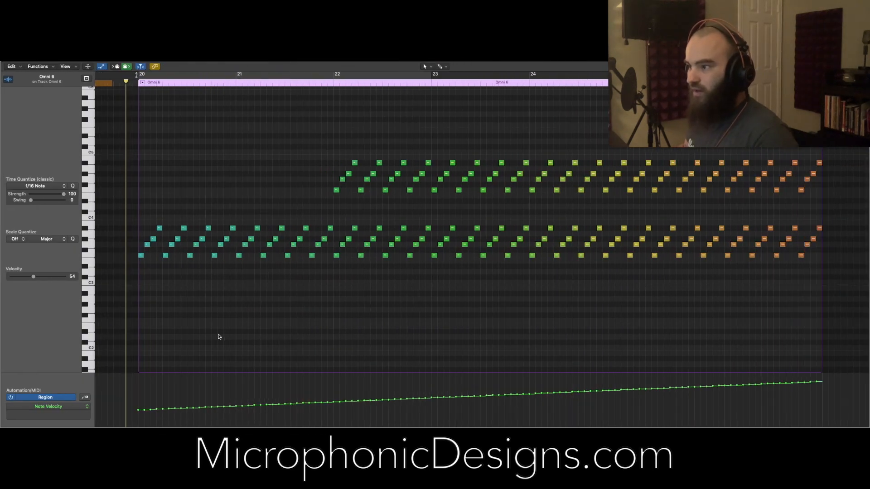
click(79, 403)
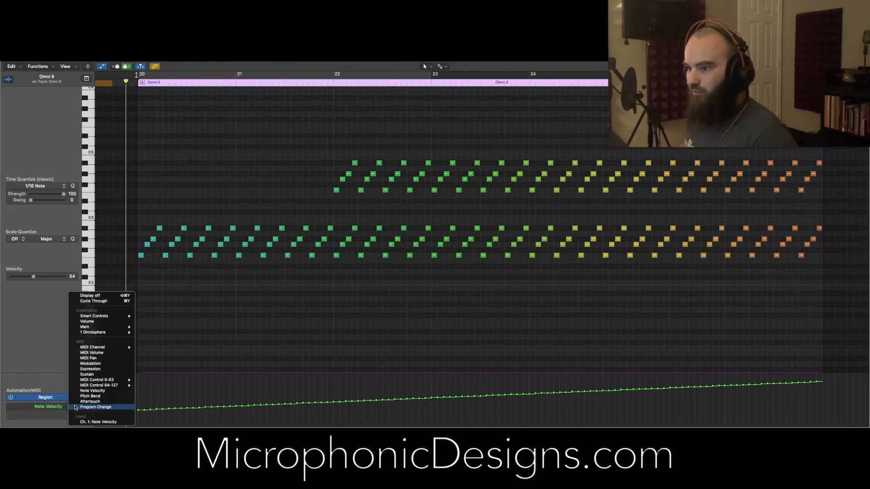
click(106, 368)
Return to the arrangement with the inspector shown, unsolo Omnisphere, and play the cue from 18 4 1 until past bar 27.
key(super+4)
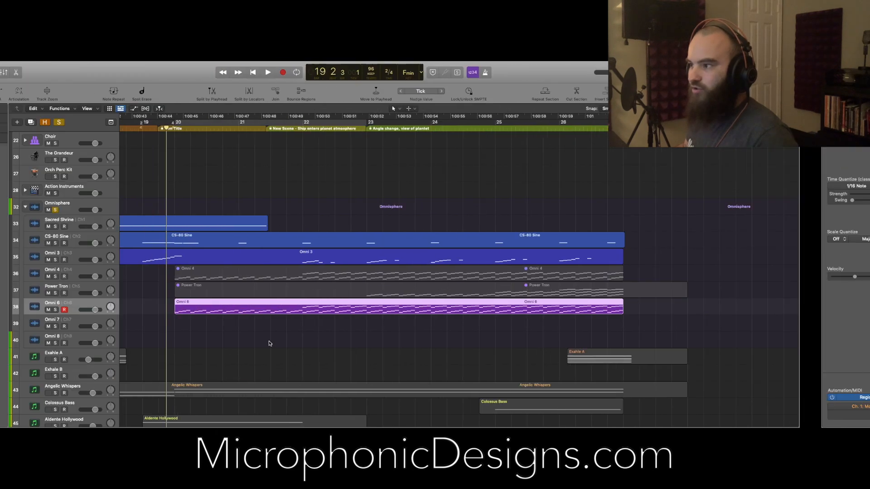
key(i)
key(super+Right)
key(super+Right)
scroll(269, 344, right, 5)
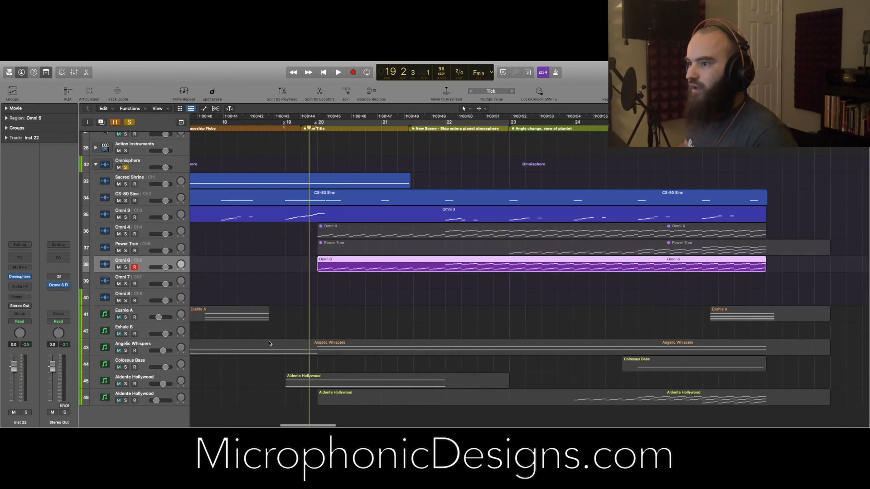
scroll(336, 205, up, 1)
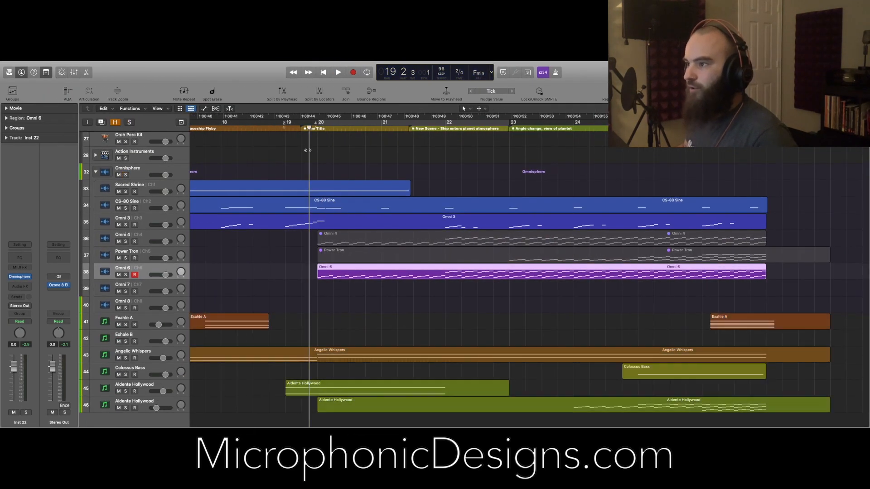
drag(307, 150, 270, 128)
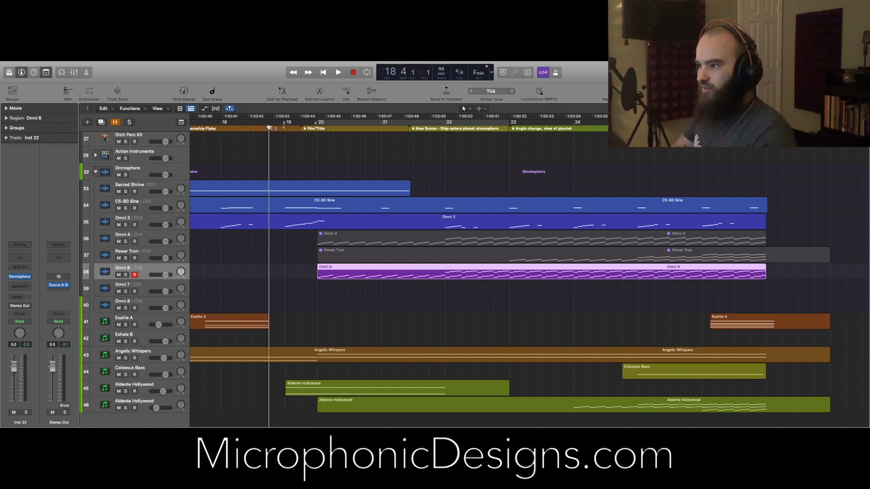
key(space)
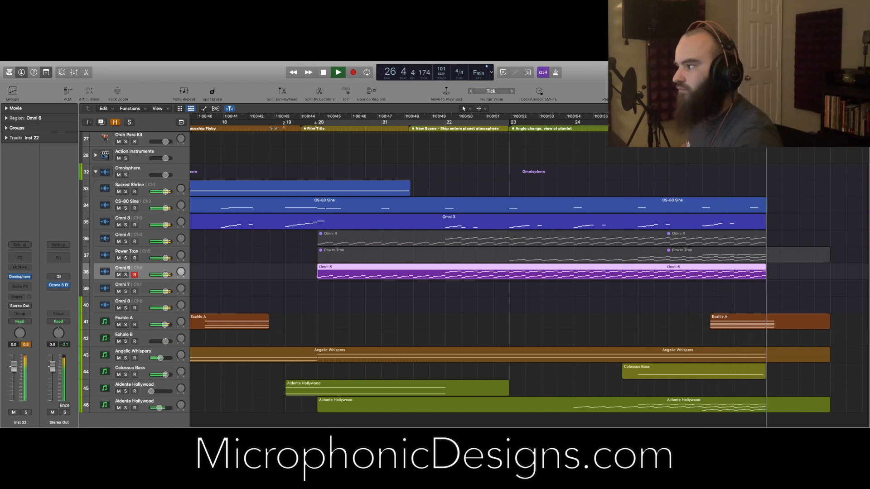
key(space)
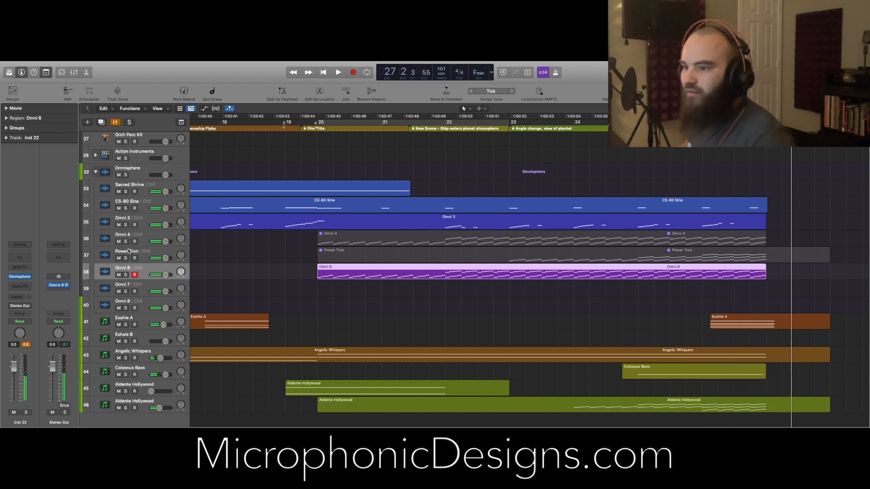
Open the Omni 6 track's Omnisphere plug-in and display part 6's aux effects rack.
scroll(321, 281, right, 5)
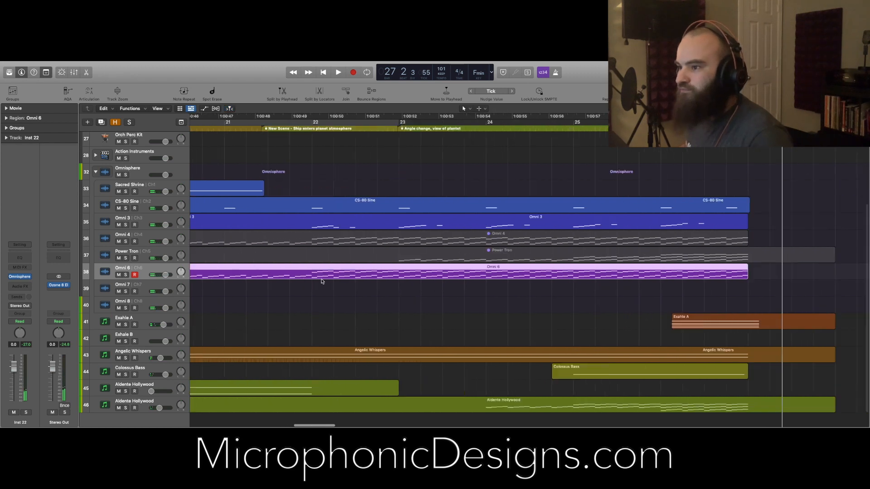
scroll(321, 282, right, 2)
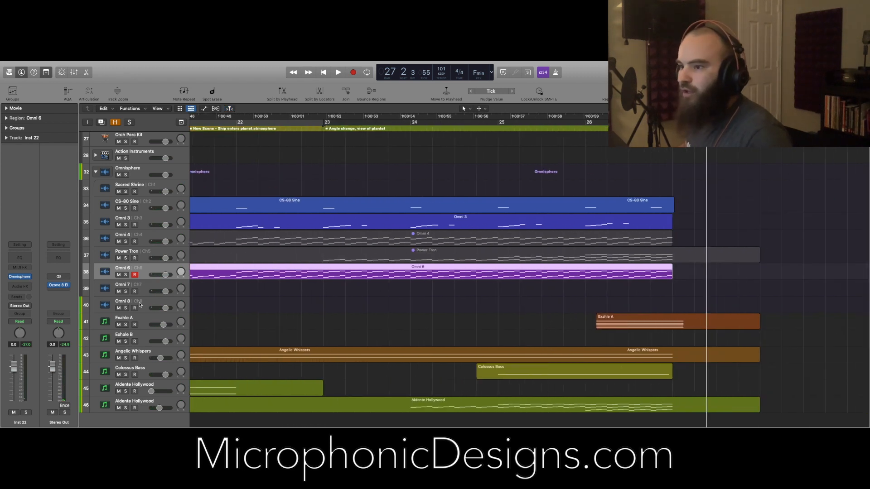
mouse_move(21, 280)
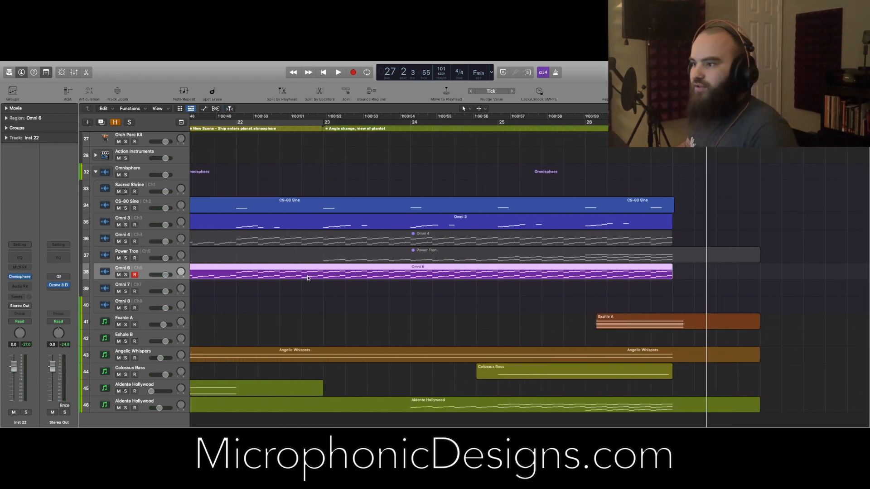
scroll(308, 278, down, 3)
scroll(308, 278, left, 2)
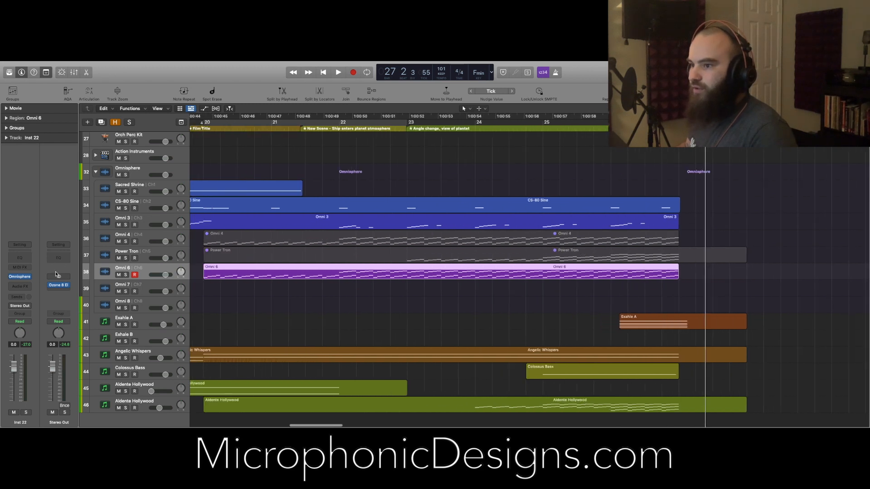
click(21, 277)
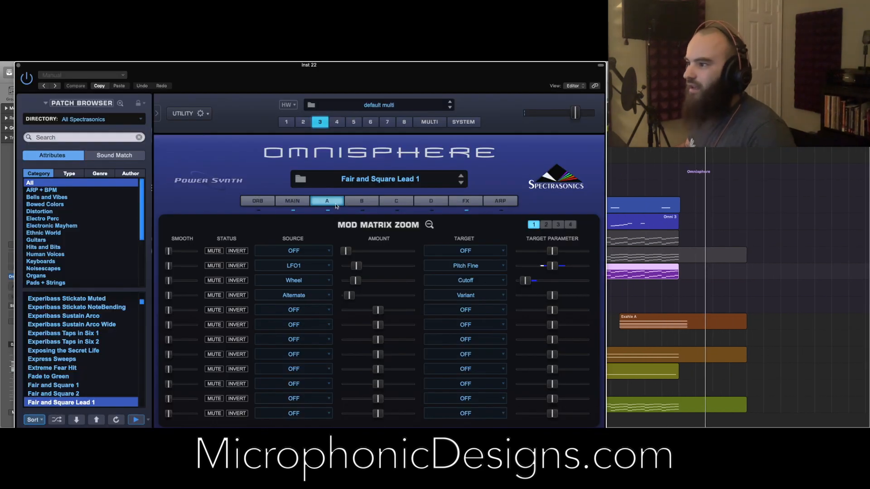
click(371, 123)
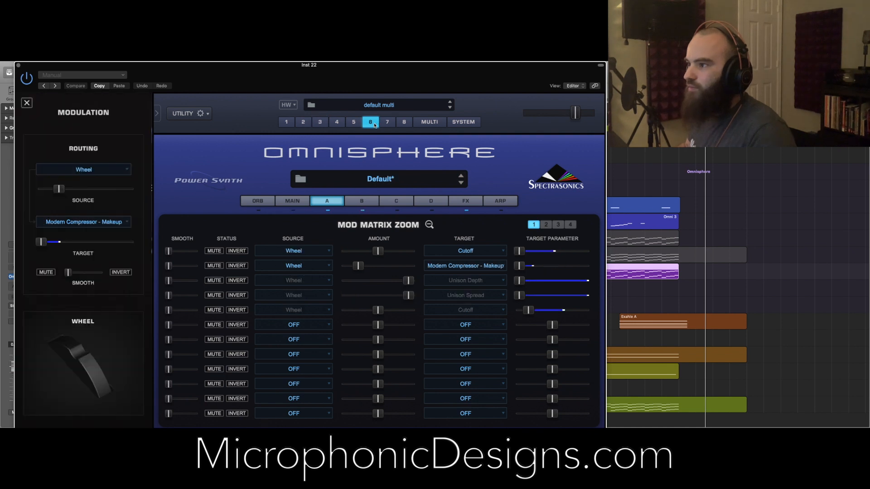
click(466, 201)
click(291, 228)
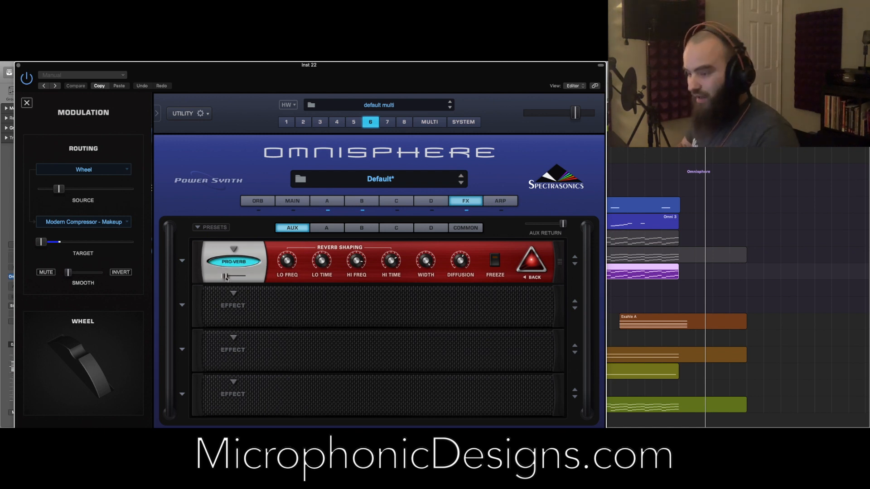
Switch the PRO-Verb back to its main controls and set its Mix to 11.
mouse_move(226, 278)
mouse_down()
mouse_move(249, 279)
mouse_move(235, 282)
mouse_up()
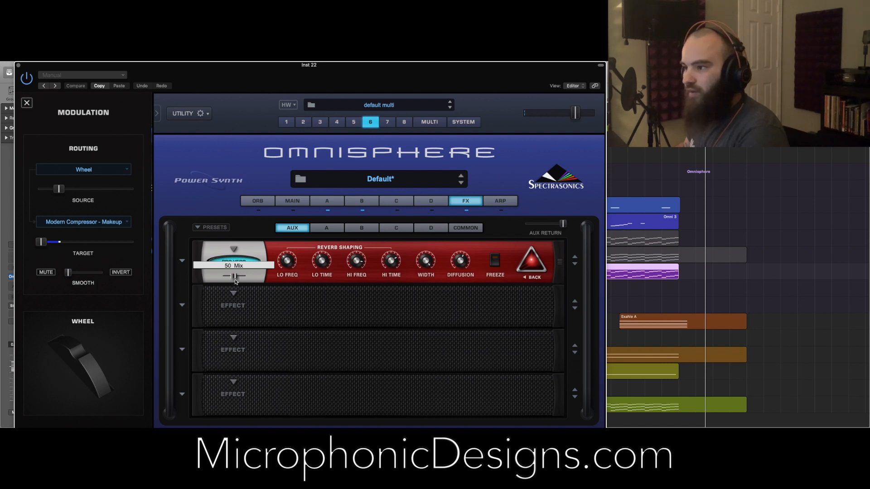
drag(235, 281, 235, 282)
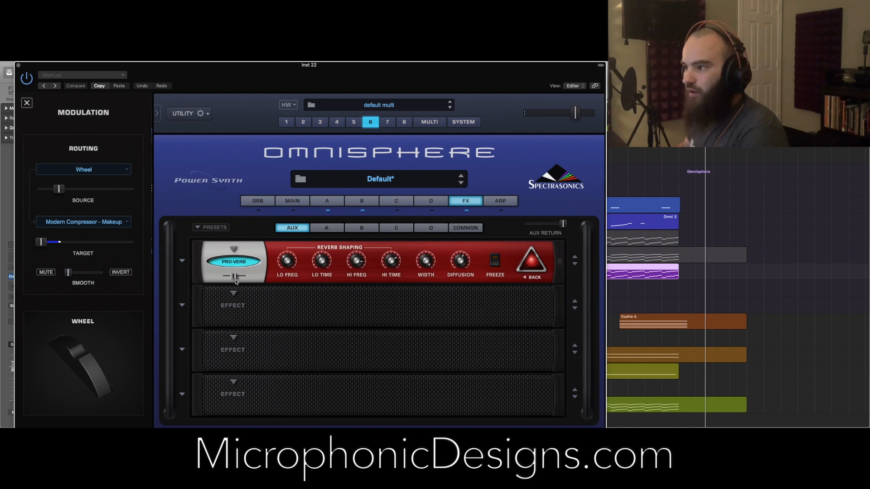
click(531, 264)
mouse_move(322, 263)
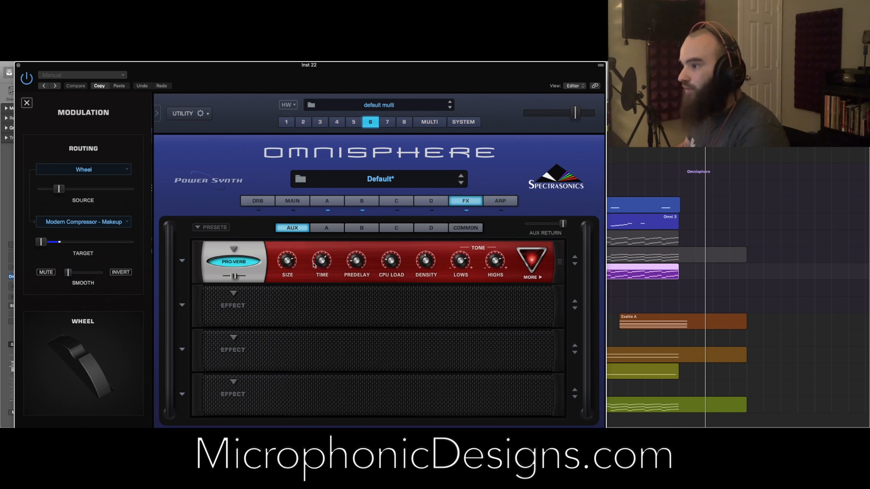
mouse_move(234, 276)
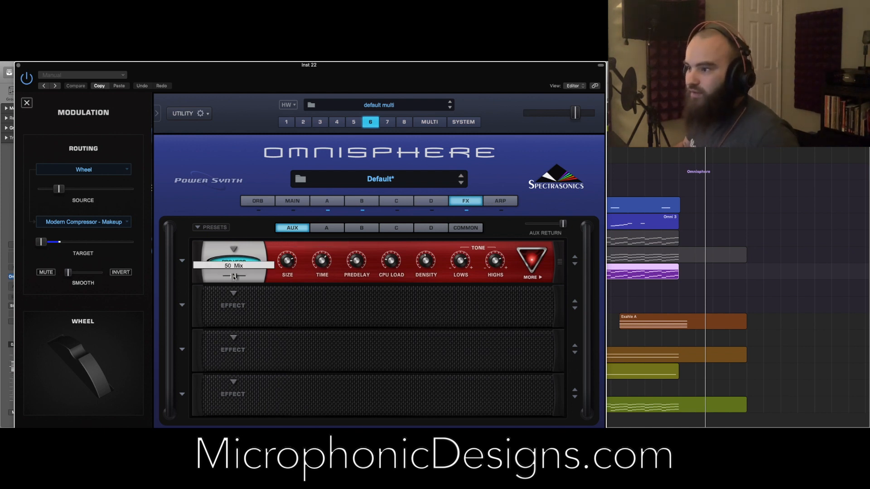
drag(234, 277, 224, 280)
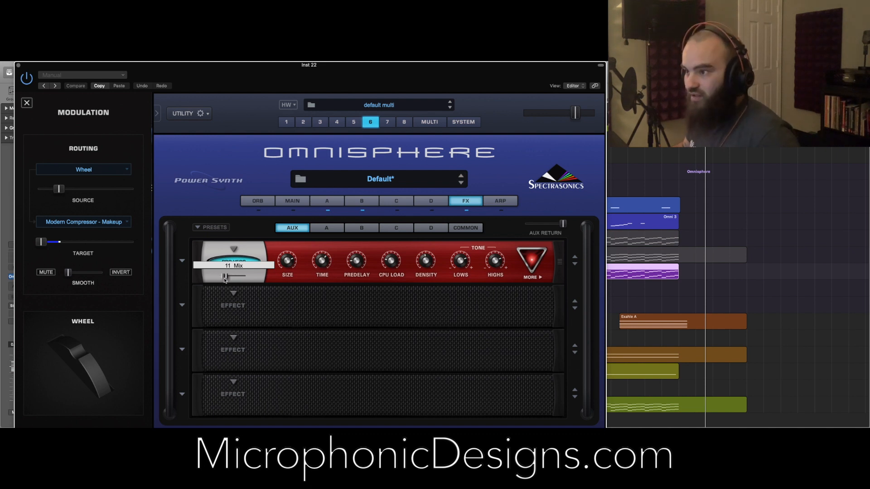
right_click(225, 279)
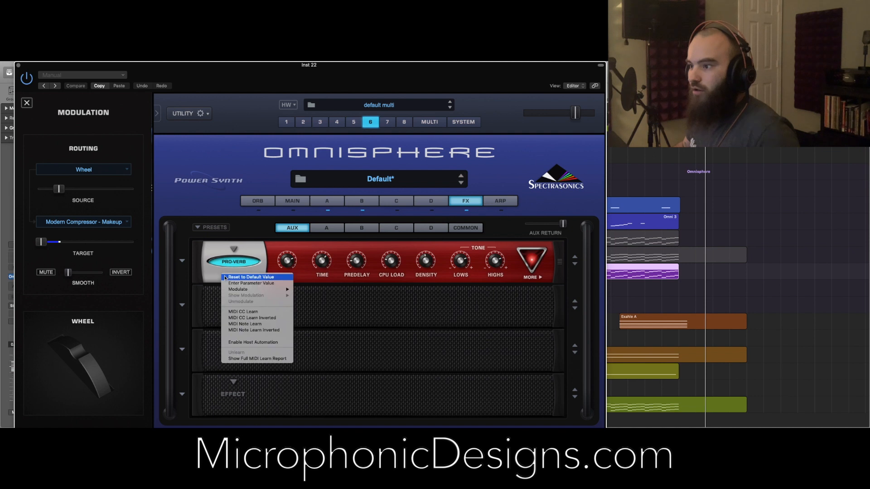
mouse_move(228, 290)
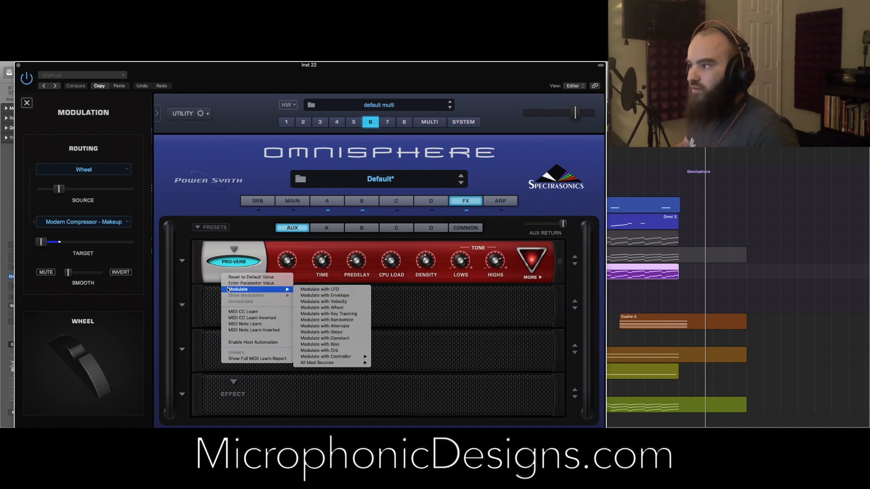
click(252, 250)
Examine the effects racks of layers A and B, and return to the aux rack.
click(325, 229)
click(356, 229)
click(342, 229)
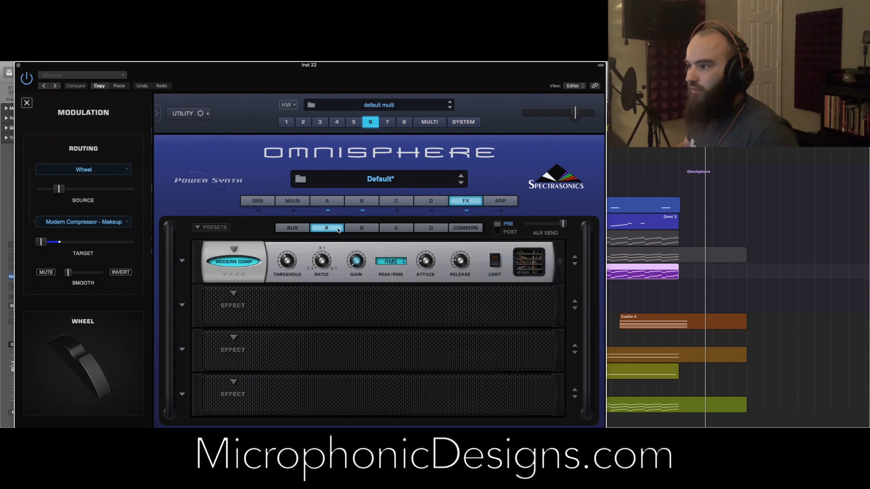
click(355, 230)
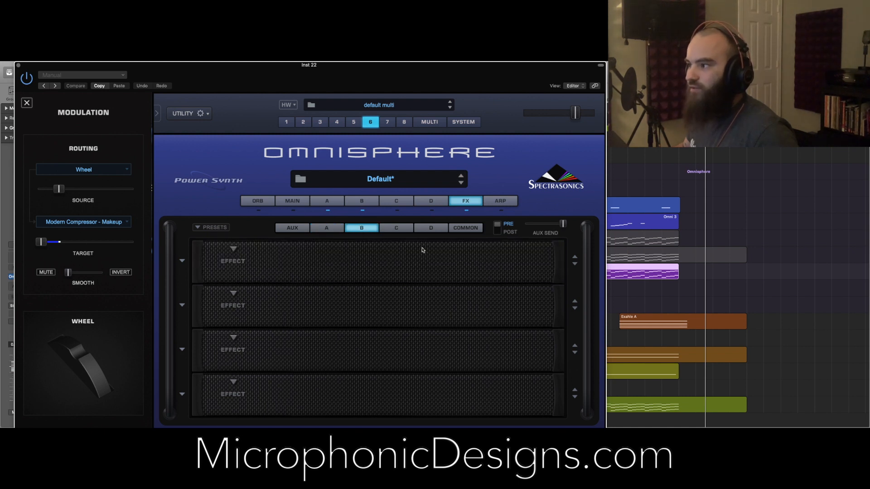
click(328, 231)
click(299, 228)
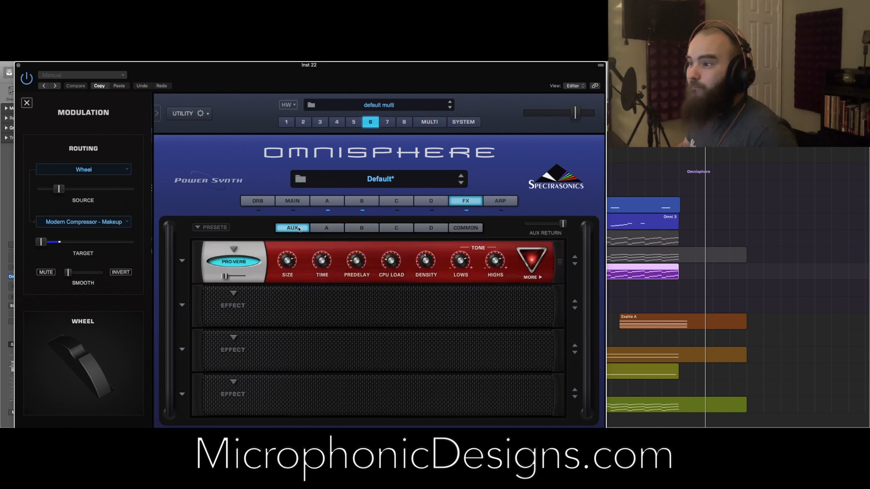
Modulate the PRO-Verb's Mix with the Wheel and reduce the modulation depth to roughly a third of the way below its default.
right_click(225, 277)
mouse_move(254, 290)
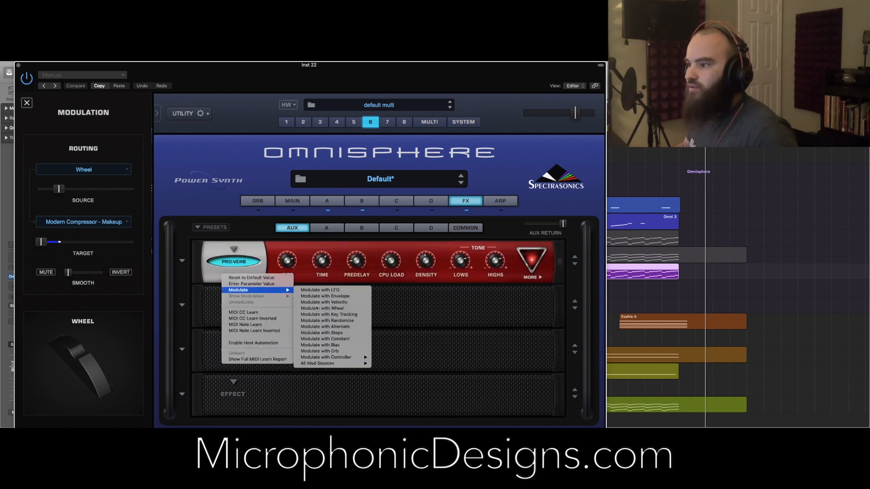
click(316, 308)
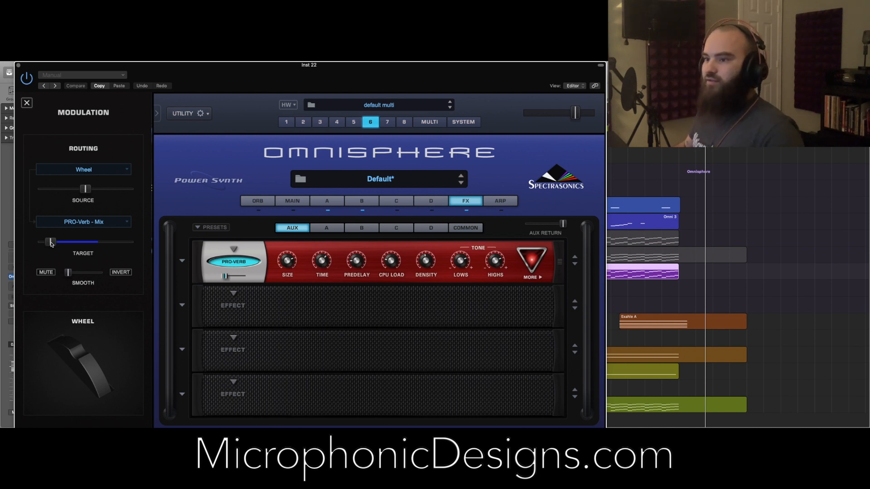
drag(85, 189, 73, 193)
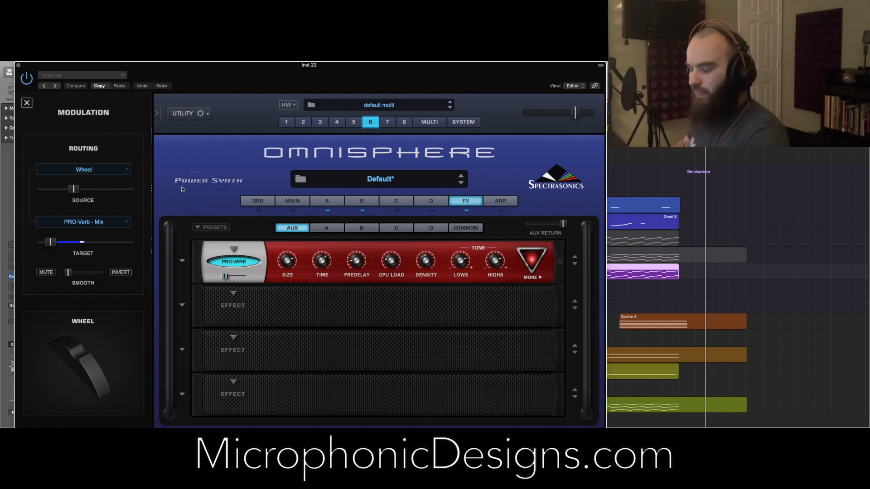
Modulate the PRO-Verb's Time with the Wheel and lower the modulation depth to a small amount.
right_click(322, 262)
mouse_move(327, 272)
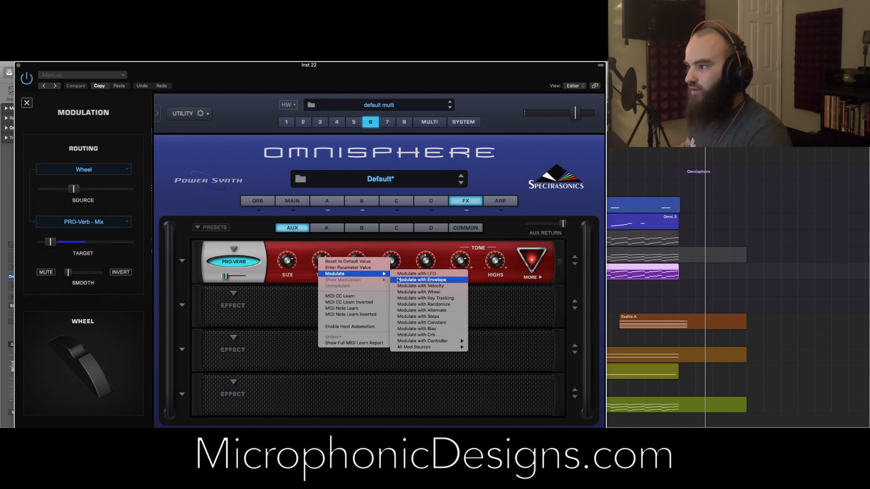
click(400, 292)
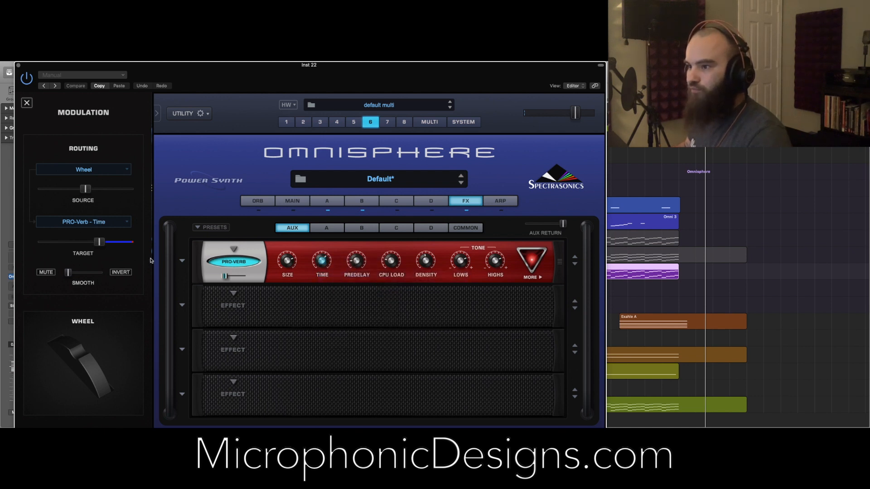
drag(89, 193, 62, 196)
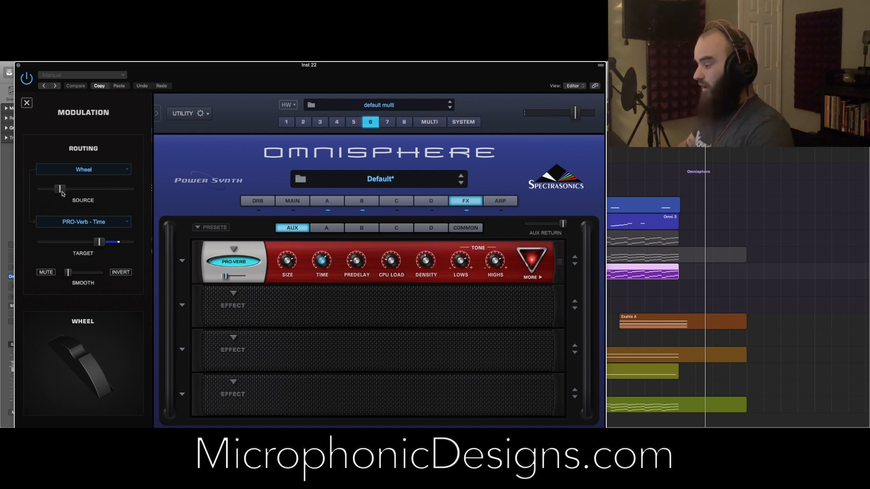
drag(62, 194, 53, 195)
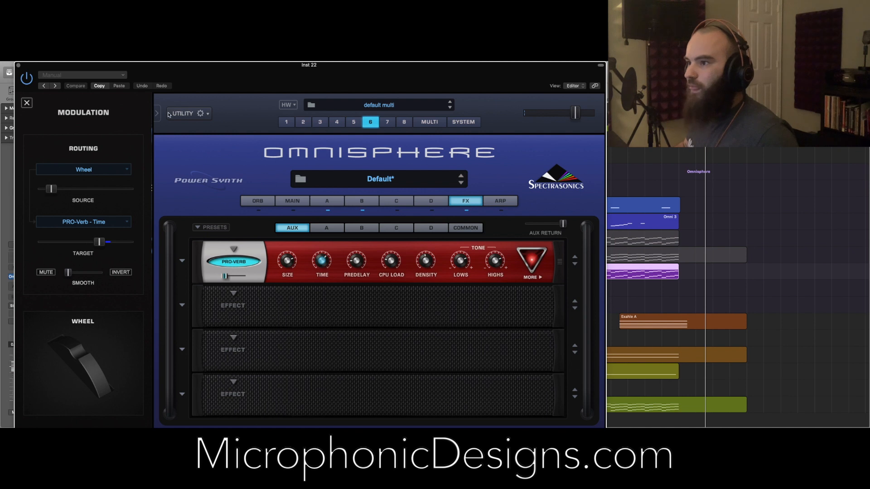
Close the Omnisphere plug-in window and open the Omni 6 region in the piano roll.
click(18, 67)
scroll(316, 283, right, 5)
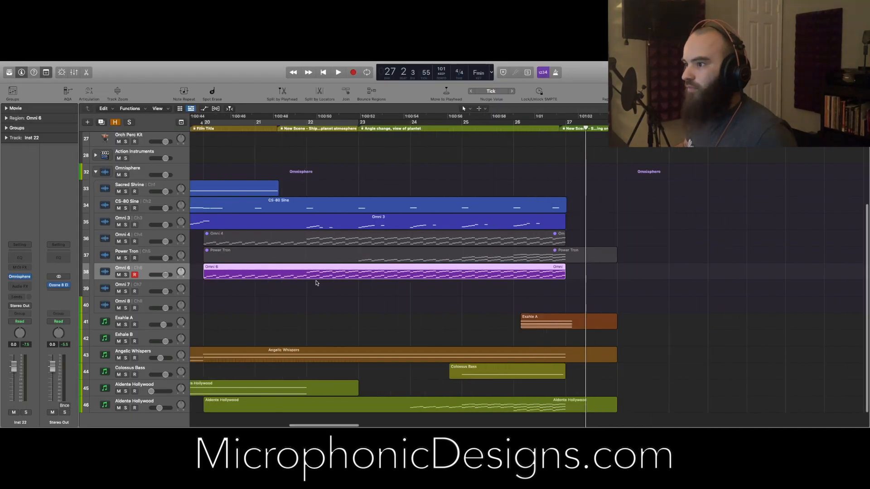
scroll(316, 283, left, 8)
scroll(317, 283, right, 2)
scroll(415, 279, right, 2)
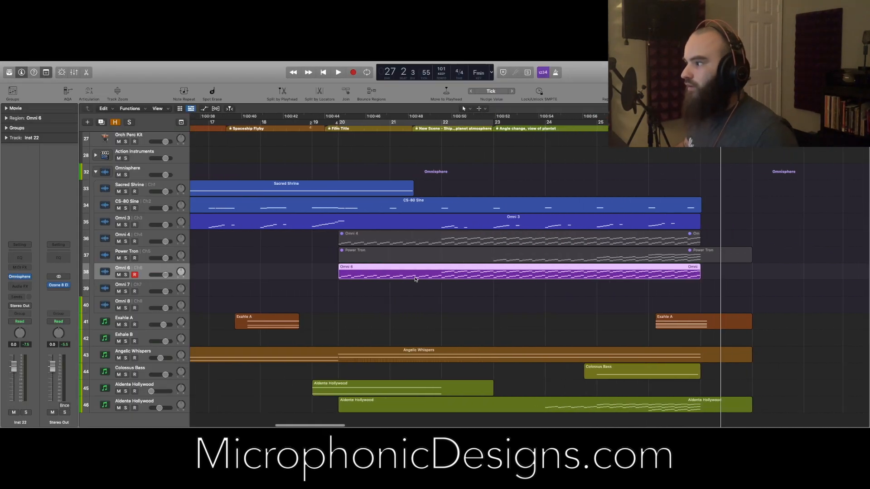
double_click(459, 278)
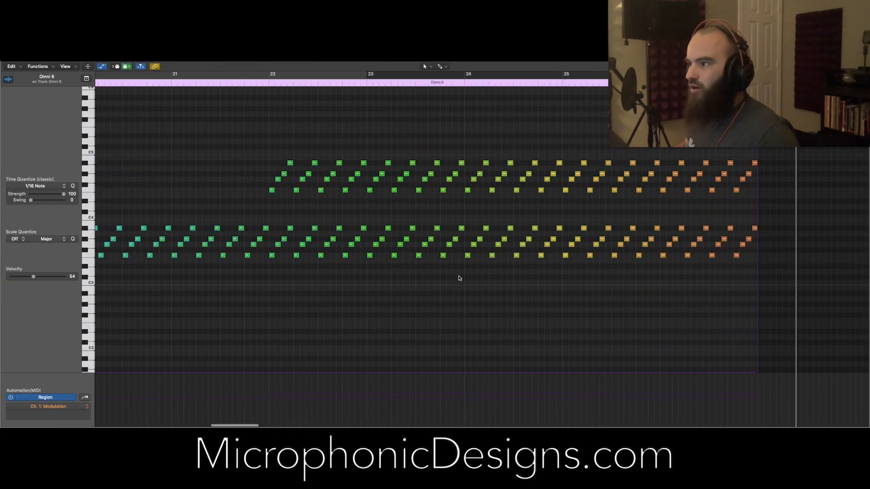
Transpose all notes of the Omni 6 region down one octave and close the piano roll.
scroll(459, 278, left, 8)
scroll(459, 278, right, 7)
scroll(459, 278, left, 1)
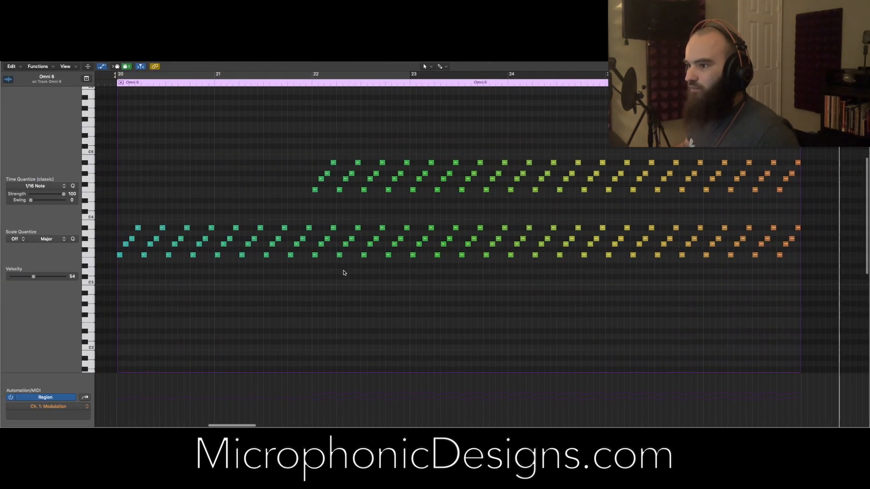
key(super+a)
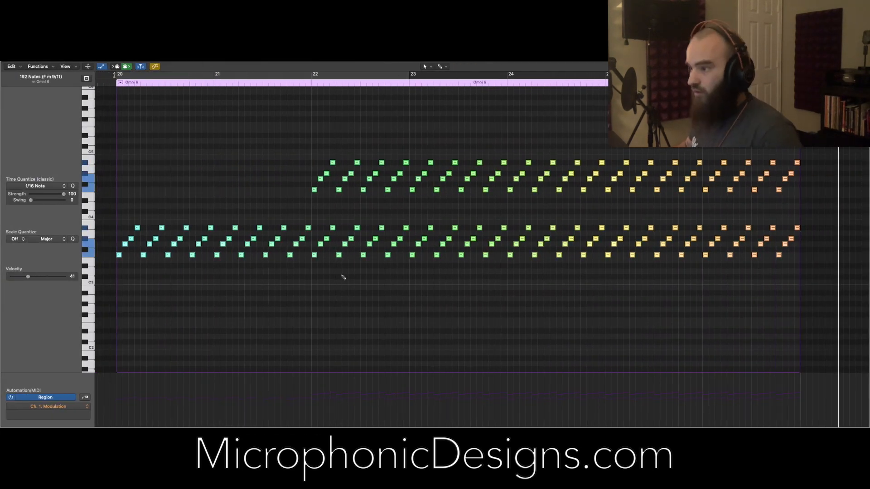
key(alt+shift+Down)
key(super+w)
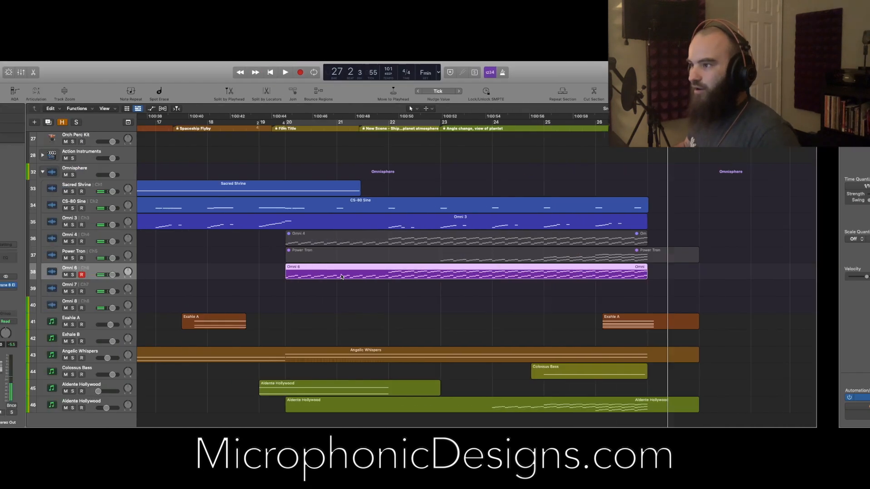
Play the cue from the Film Starts marker at bar 11 until just past the end of the Omni 6 region.
scroll(290, 213, left, 5)
scroll(290, 213, left, 3)
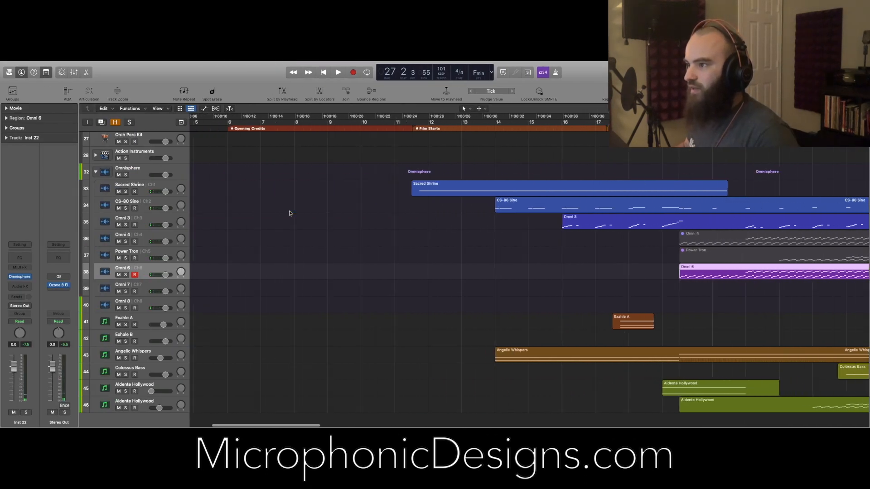
key(super+Left)
click(339, 129)
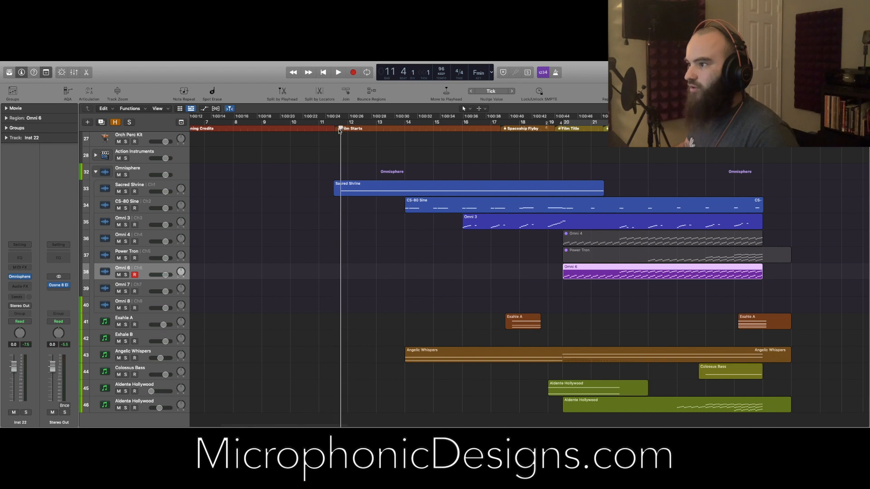
click(334, 128)
scroll(344, 221, right, 4)
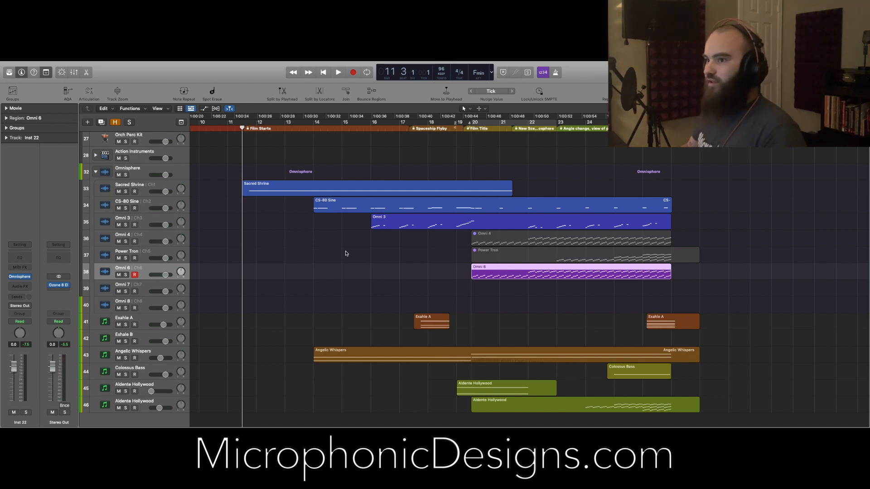
key(super+Right)
scroll(346, 253, left, 5)
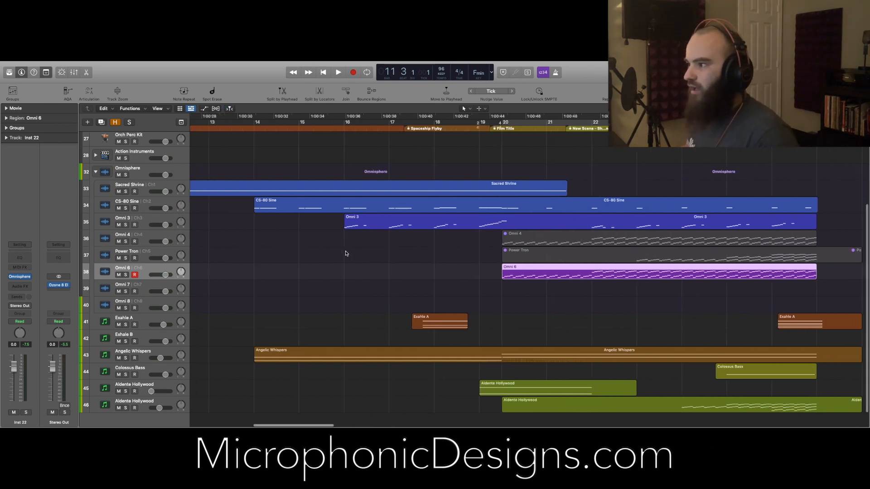
scroll(423, 305, down, 2)
scroll(423, 305, right, 4)
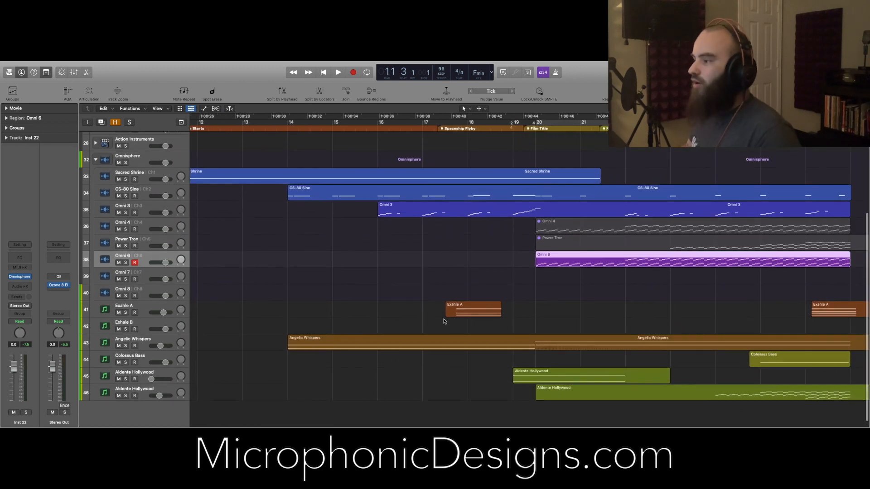
scroll(444, 322, left, 3)
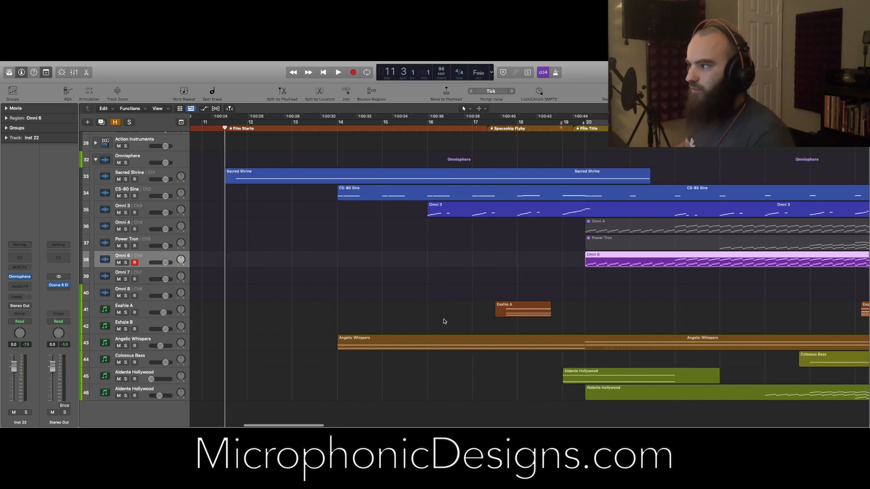
scroll(443, 321, up, 1)
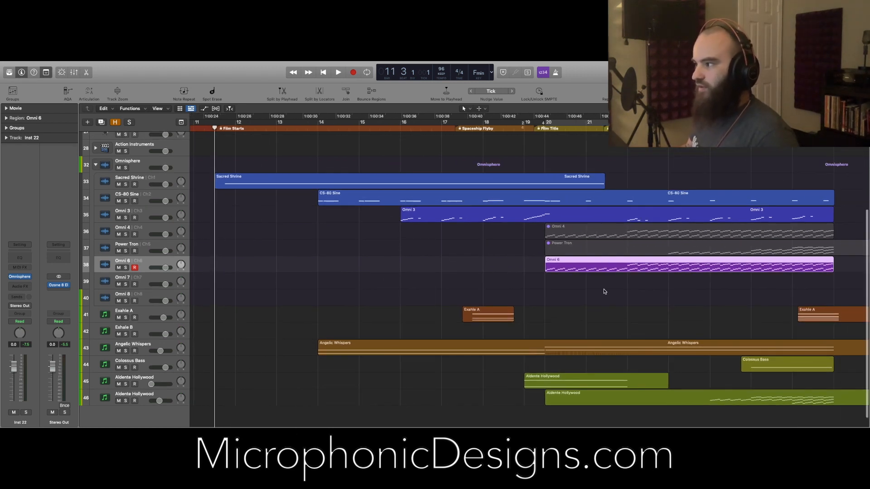
key(space)
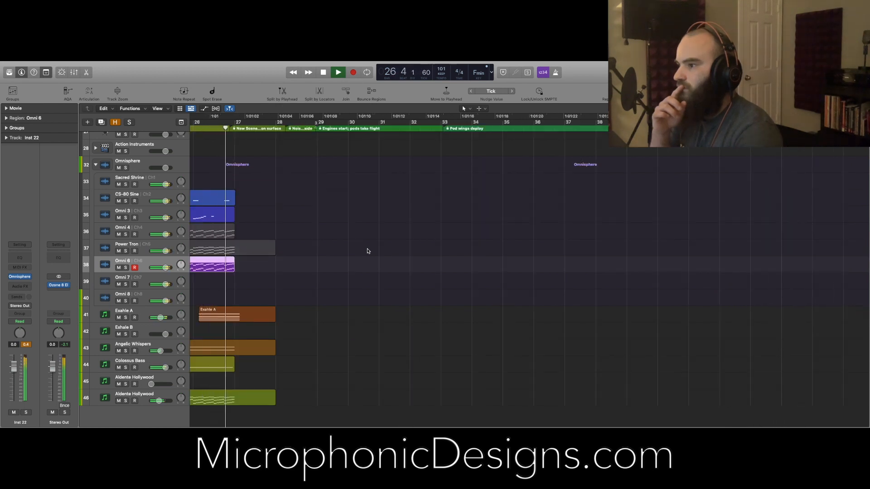
key(space)
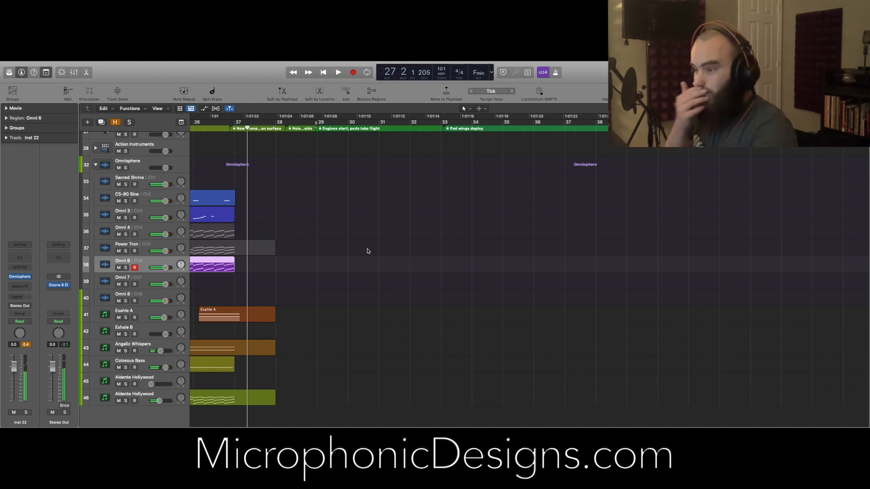
Reselect the Omni 6 region, view its Omnisphere effects page and close the plug-in window again.
scroll(367, 251, left, 10)
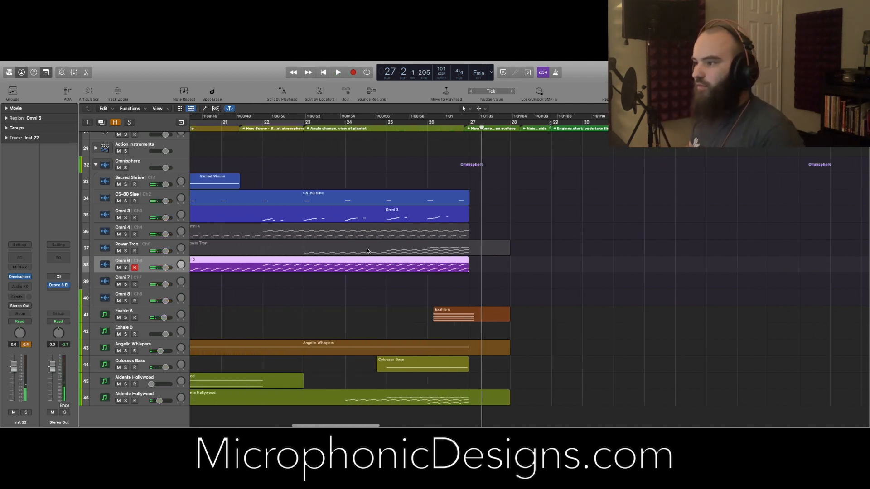
click(413, 287)
click(418, 270)
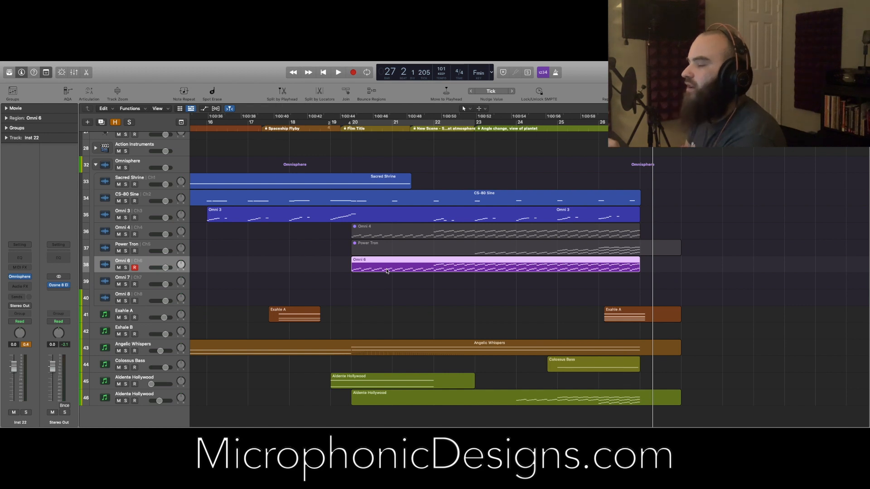
click(22, 277)
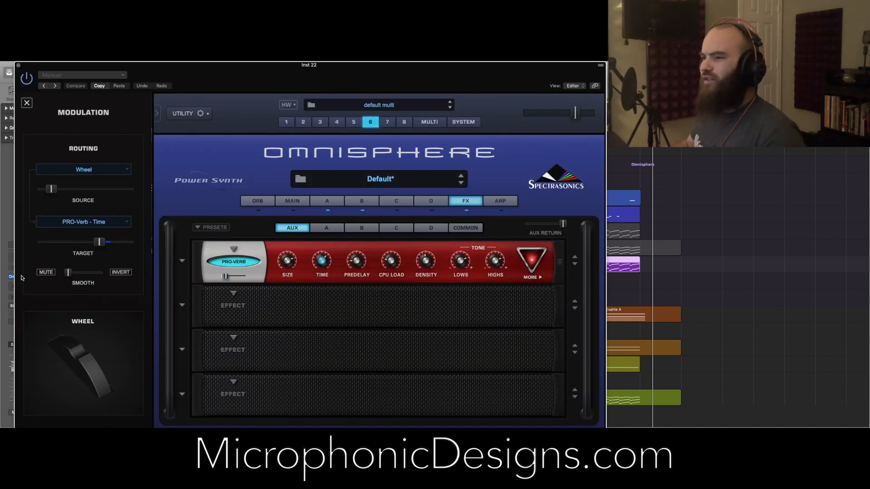
click(19, 65)
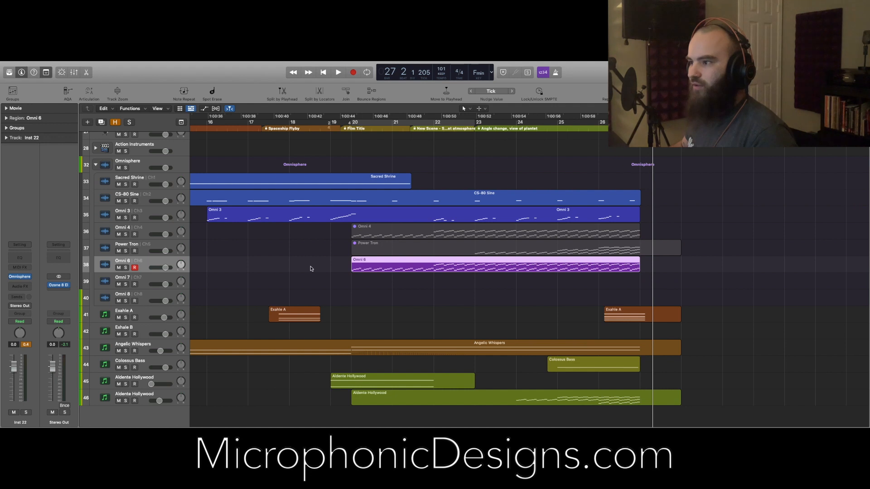
Solo the Omnisphere track stack and briefly play it from the start of the Film Title section.
scroll(312, 268, up, 1)
click(126, 175)
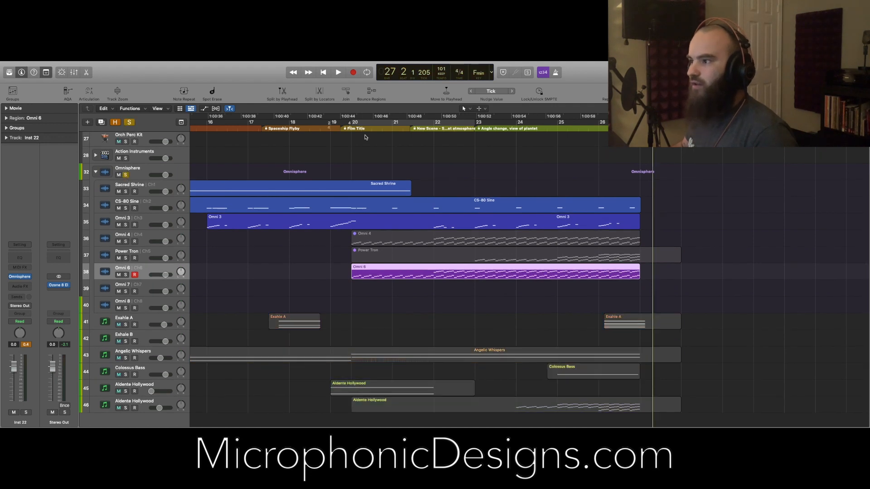
click(349, 130)
key(space)
key(space)
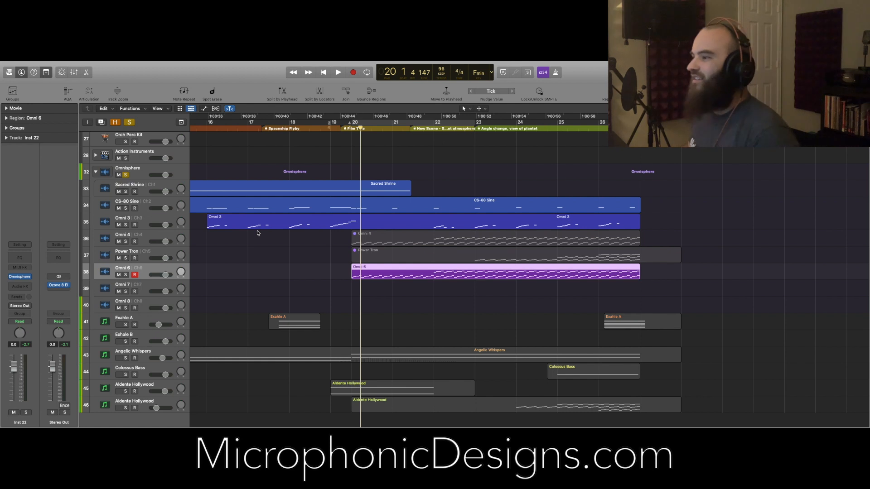
In the Omni 6 piano roll, enlarge the automation lane and draw a Modulation ramp from 0 at bar 20 to 127 near the region's end.
double_click(359, 272)
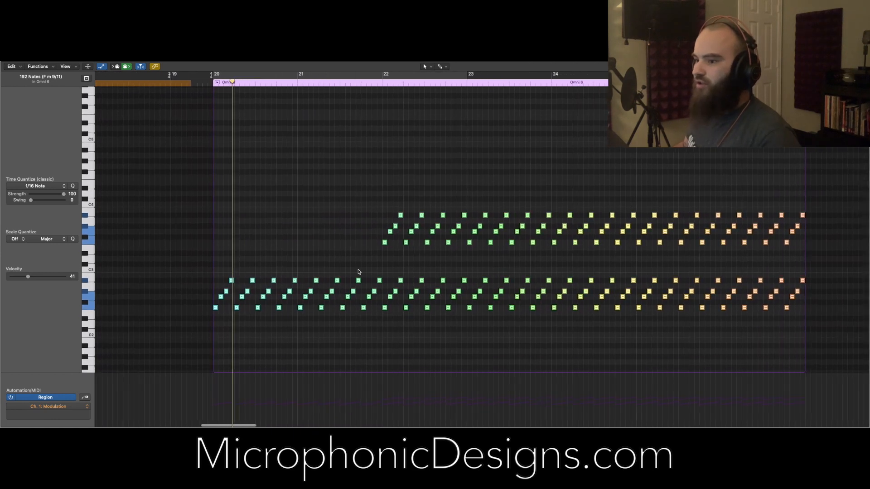
drag(63, 373, 63, 316)
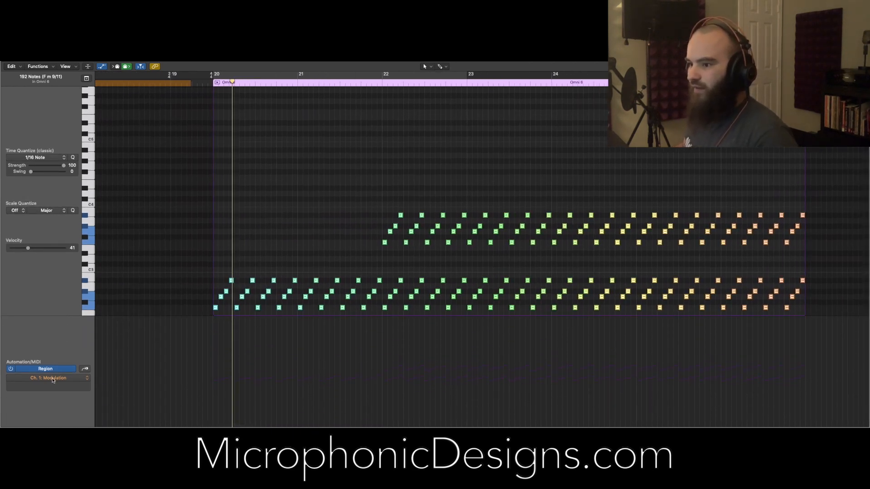
click(214, 411)
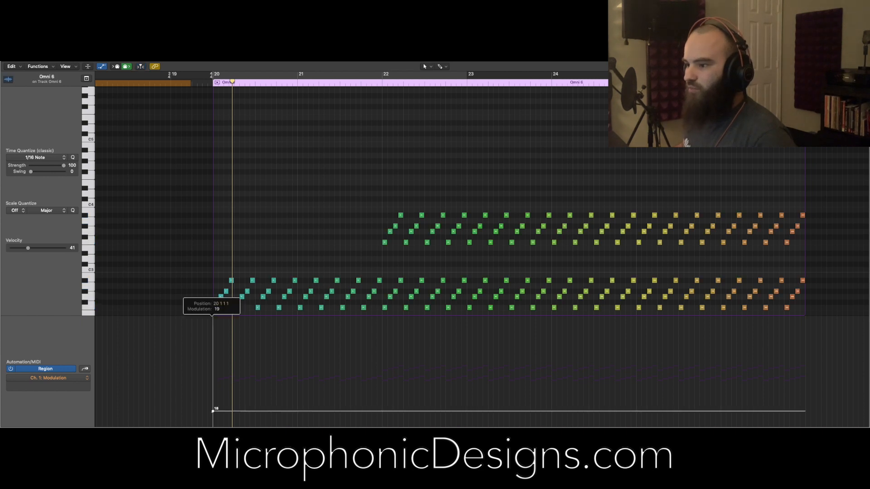
mouse_move(204, 423)
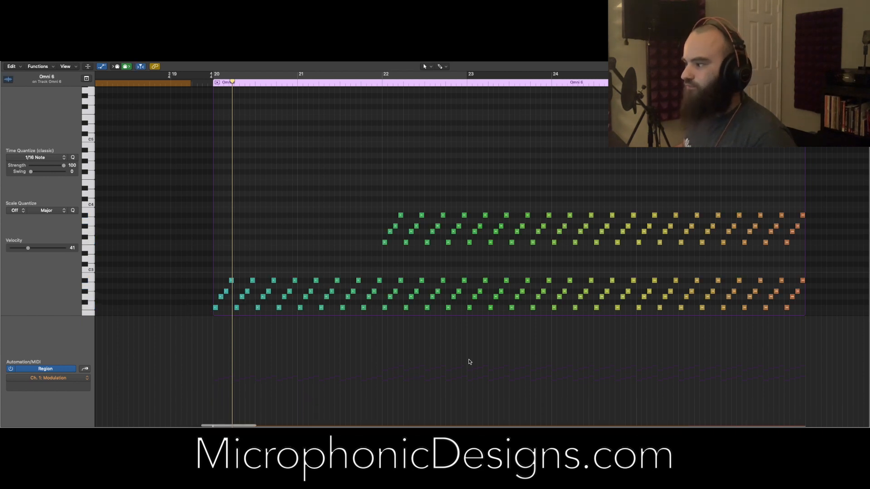
scroll(469, 361, right, 5)
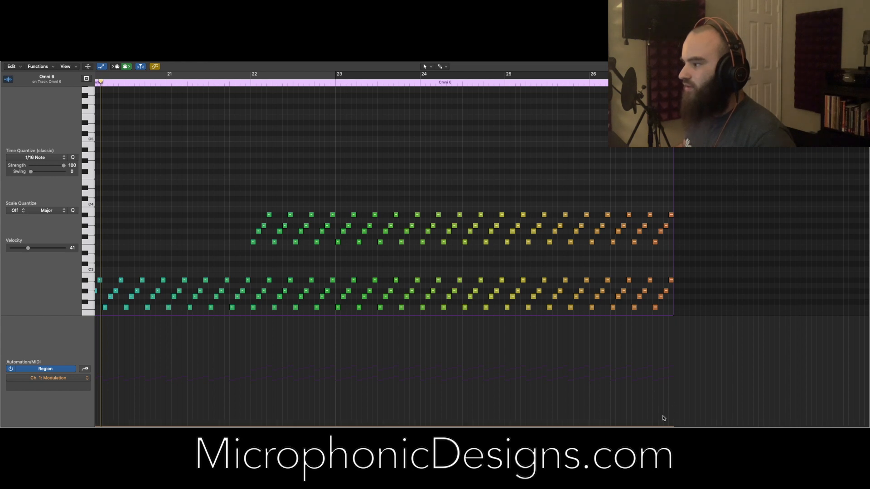
drag(664, 426, 664, 317)
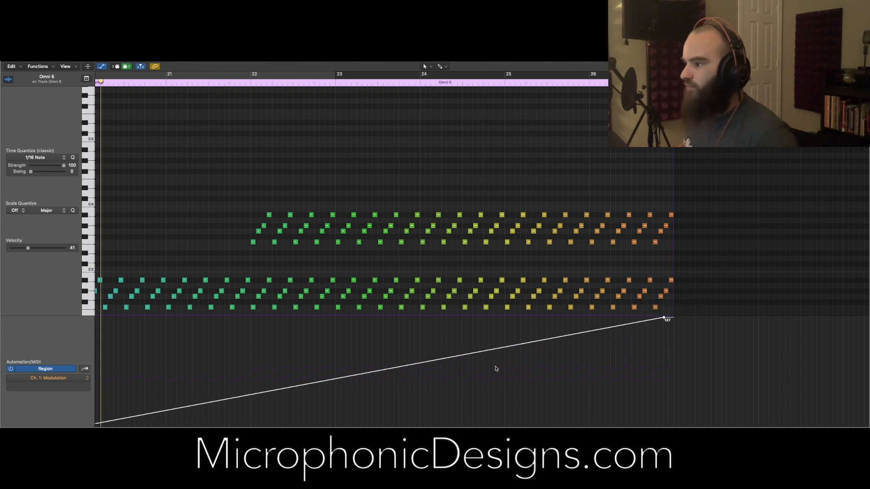
Bend the Modulation ramp into a gentle curve that rises slowly first and steeper towards the end, and leave the piano roll.
scroll(475, 365, left, 3)
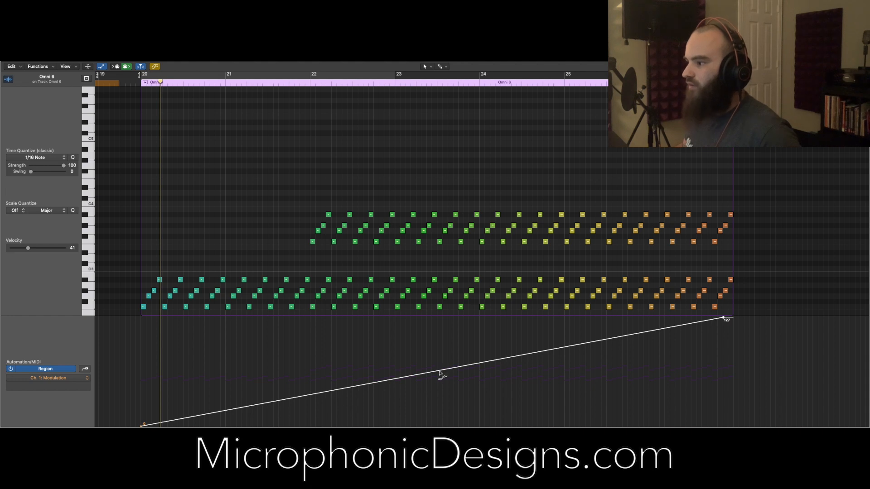
drag(440, 373, 440, 376)
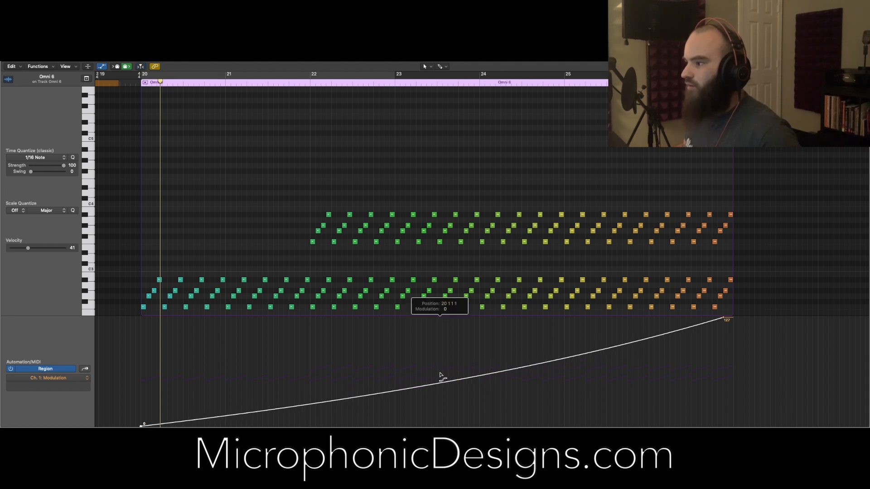
key(ctrl+Left)
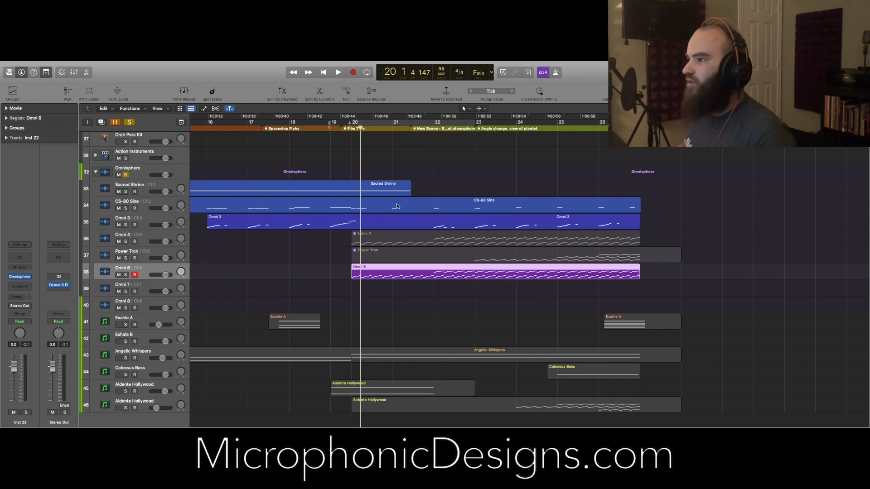
Play the soloed Omnisphere parts from the start of the Omni 6 region at bar 20.
click(351, 131)
key(space)
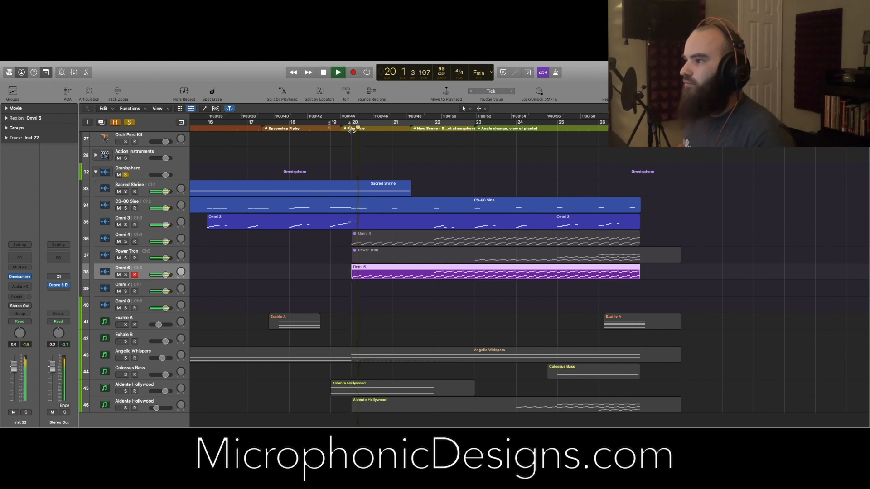
click(352, 131)
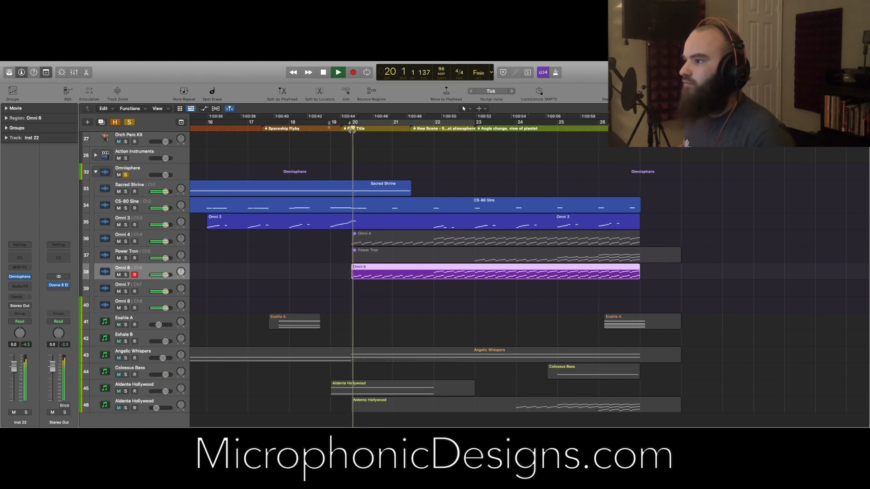
click(351, 131)
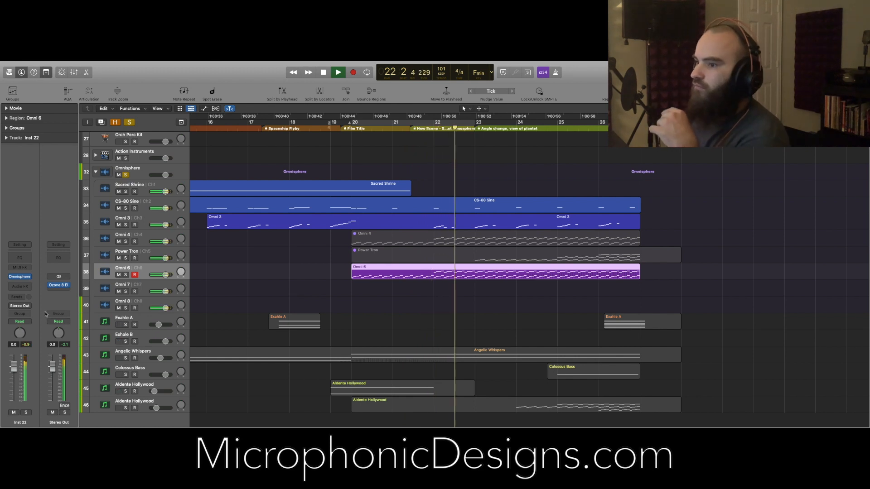
During playback, examine Omnisphere's mod matrix, main page and layer A page, and hide the modulation routing sidebar.
click(19, 277)
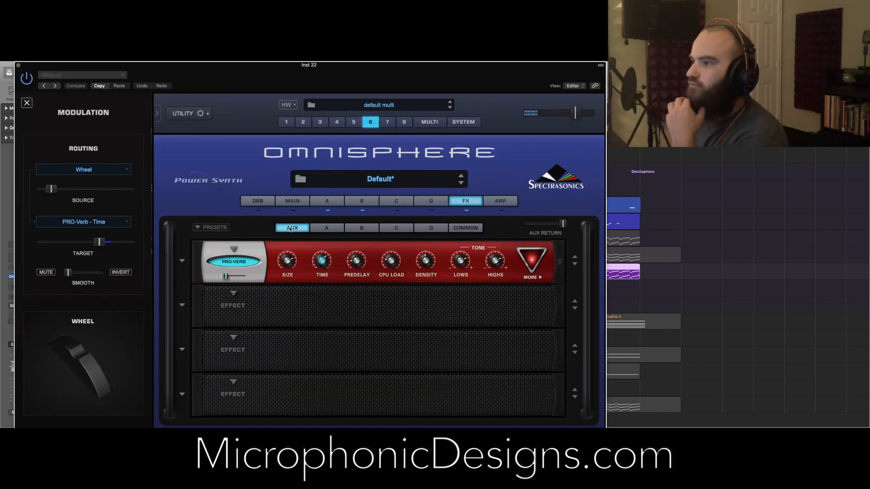
click(336, 205)
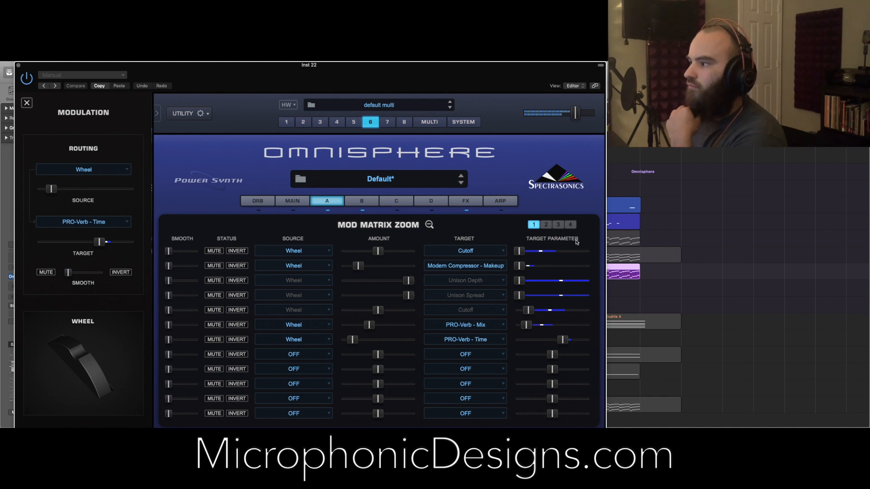
click(292, 201)
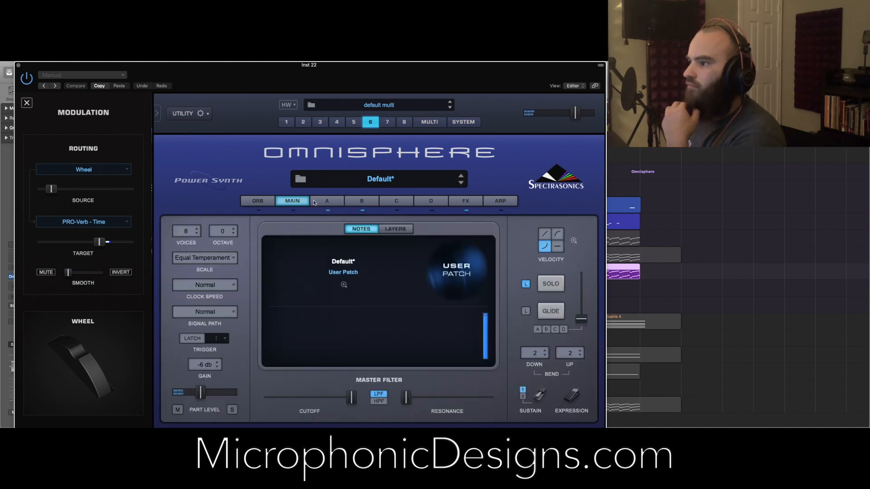
click(319, 202)
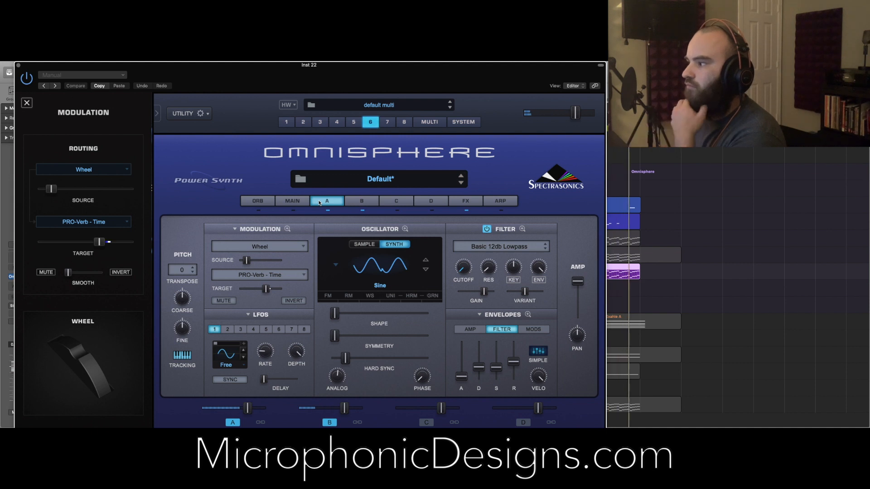
click(158, 116)
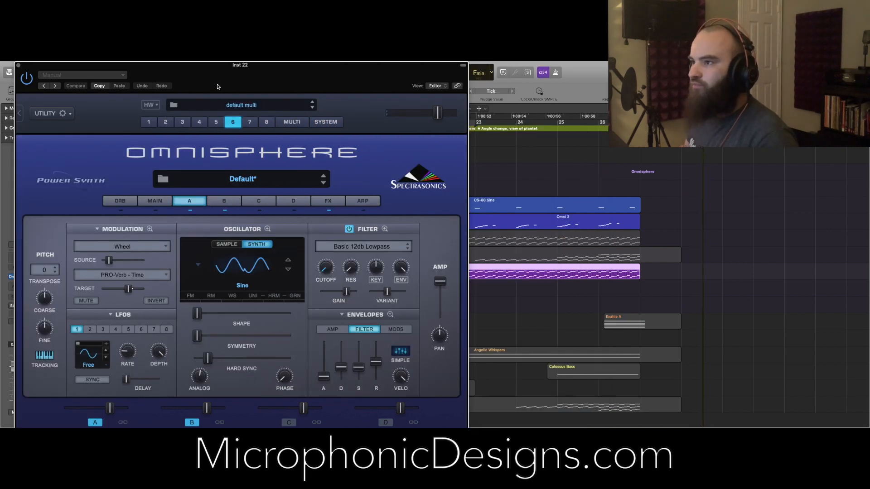
Move the Omnisphere window aside, close it, and reset the peak level reading on the Inst 22 channel strip.
drag(218, 70, 399, 69)
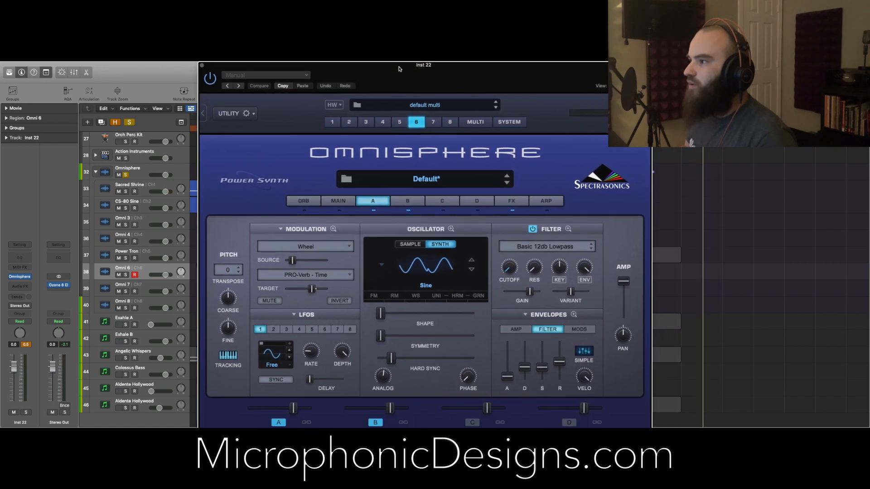
click(202, 65)
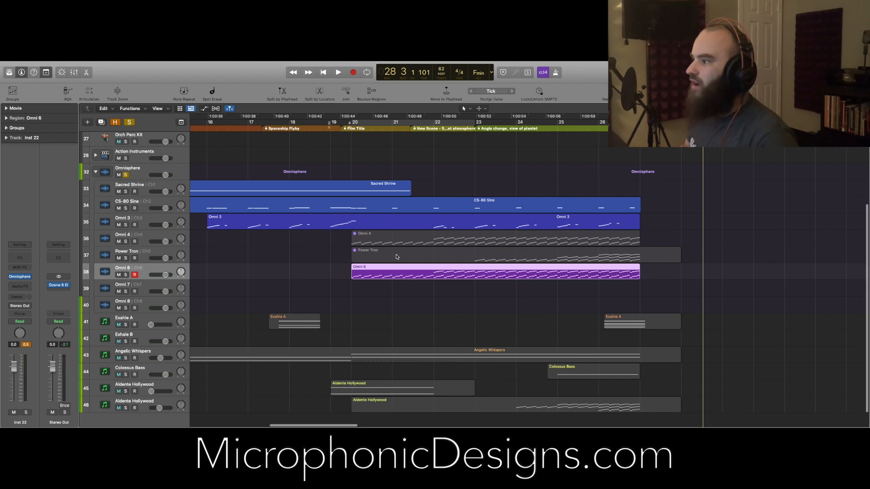
scroll(396, 257, up, 3)
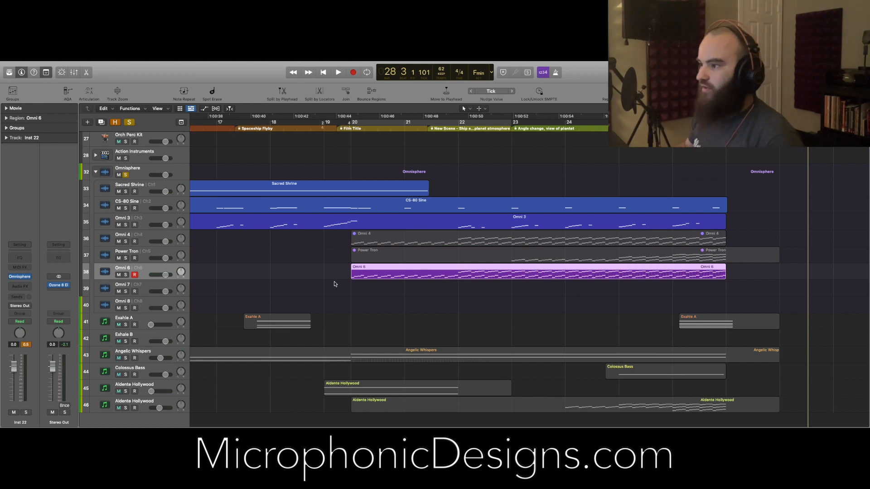
scroll(335, 284, right, 2)
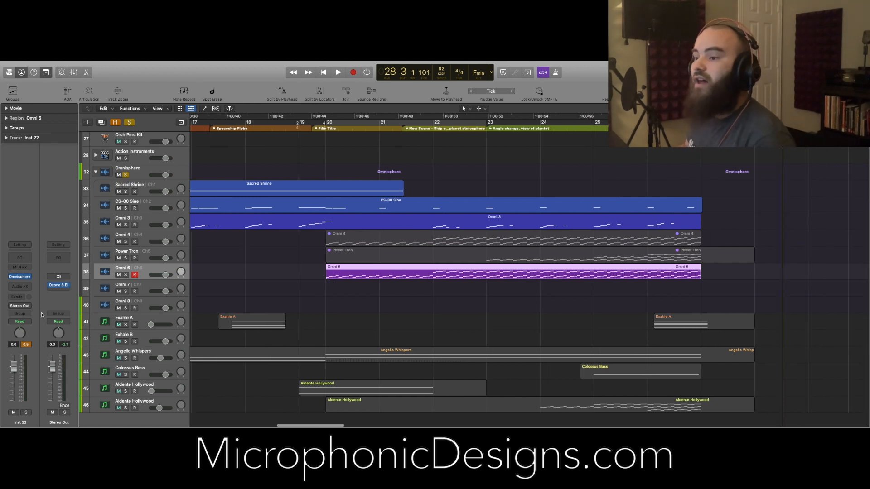
click(25, 344)
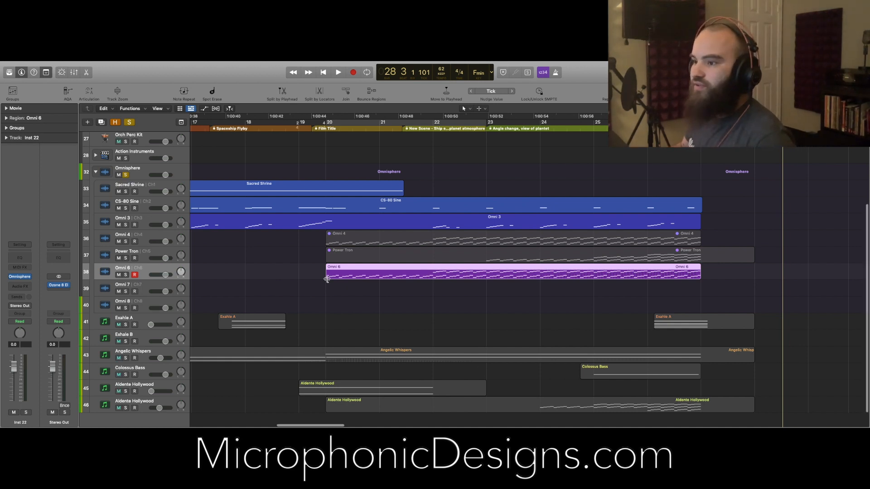
Reopen the Omnisphere instrument on the Inst 22 channel and move its window aside to uncover the arrangement.
scroll(327, 279, right, 4)
key(super+Left)
scroll(327, 279, left, 5)
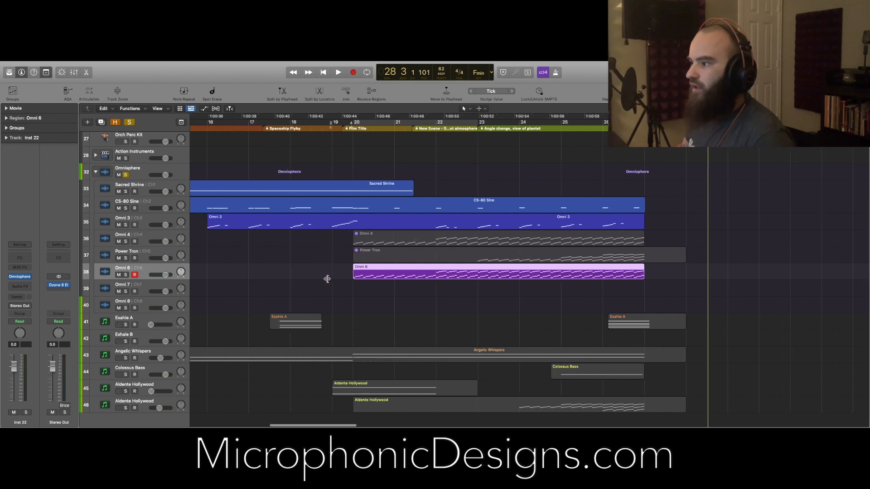
scroll(327, 280, up, 5)
scroll(327, 279, right, 2)
scroll(327, 279, right, 1)
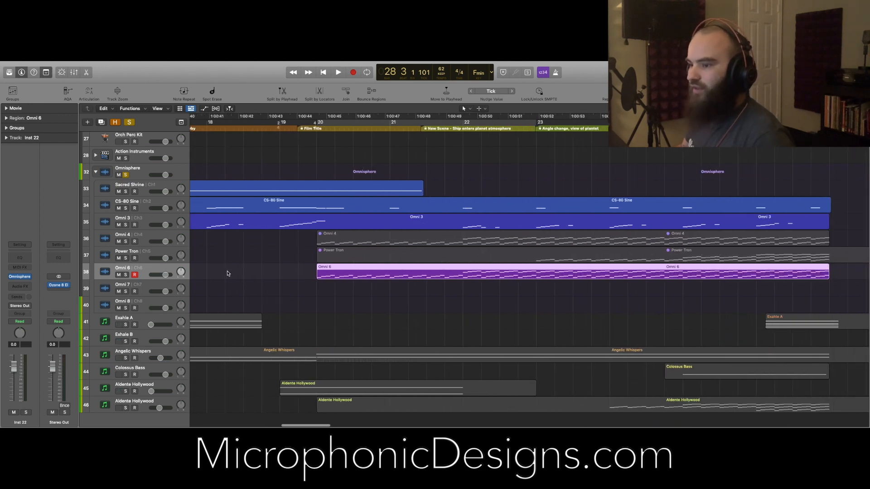
click(20, 276)
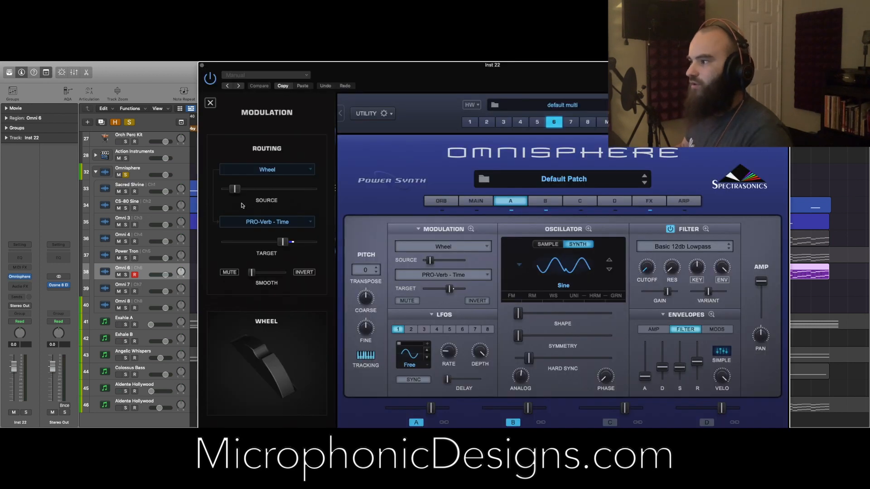
drag(629, 64, 362, 63)
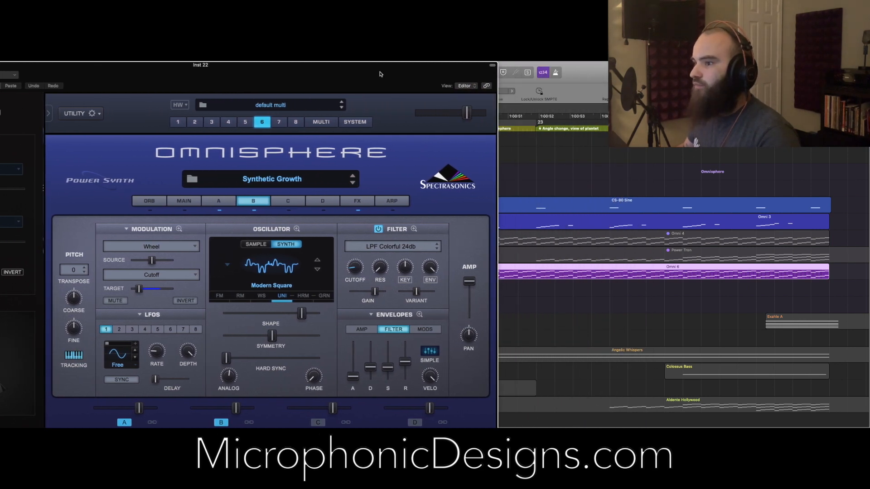
drag(366, 75, 349, 78)
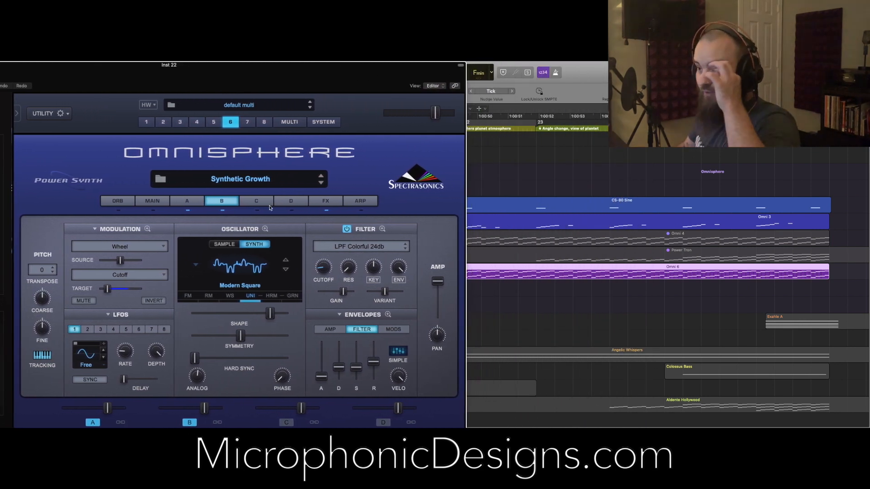
Review the layer A and B pages and the aux, A and B effects racks, ending on the layer A page.
click(186, 203)
click(227, 202)
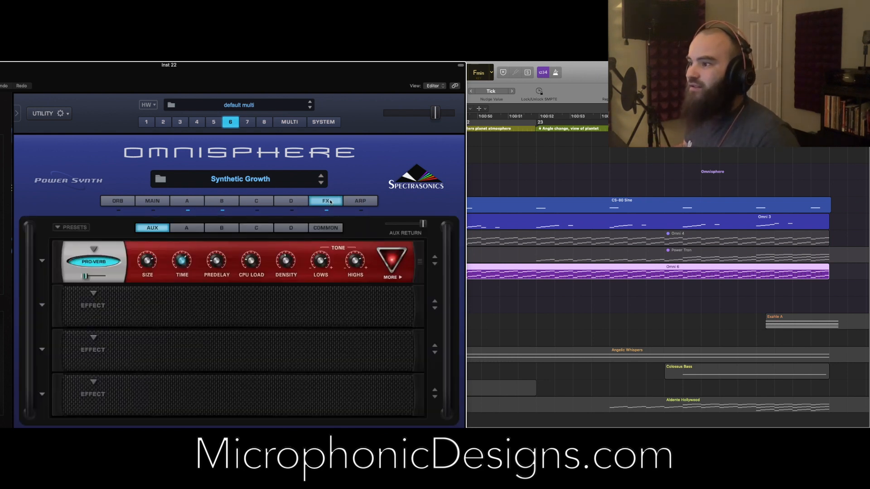
click(193, 231)
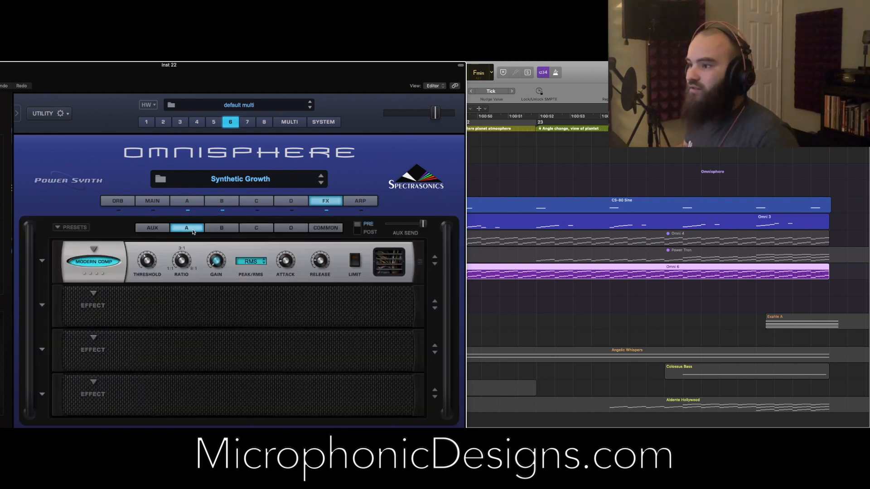
click(218, 232)
click(193, 232)
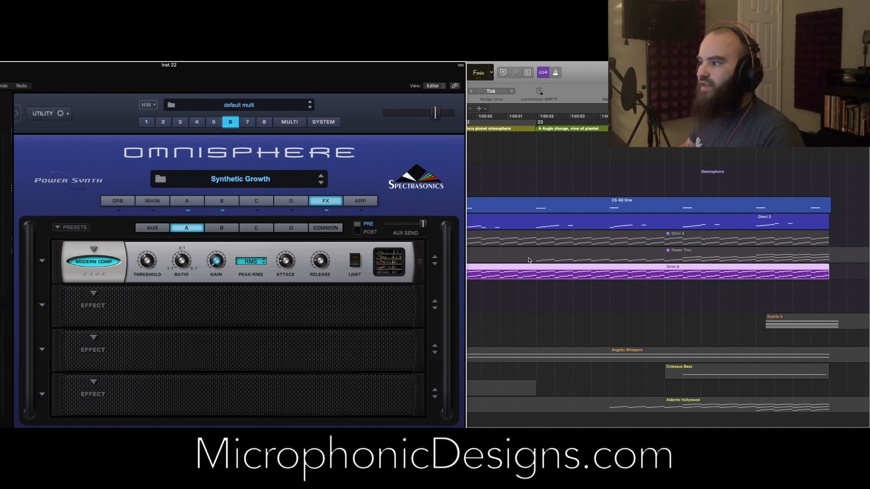
click(202, 200)
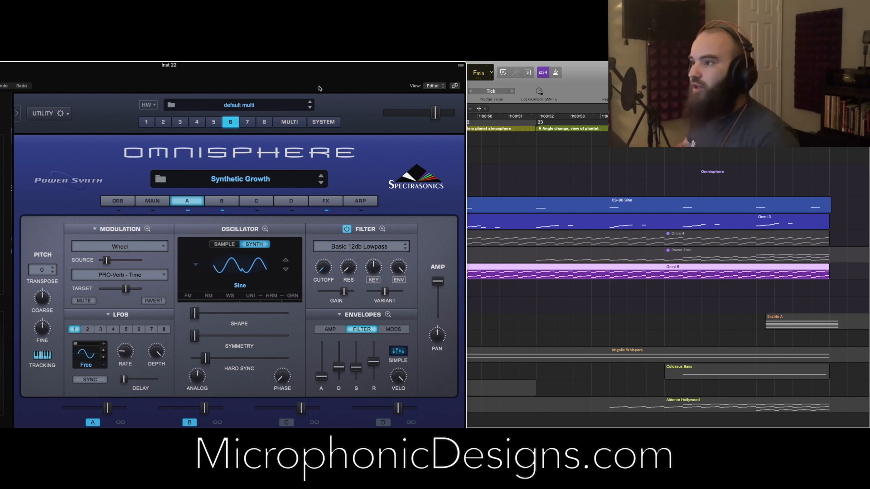
Reposition the Omnisphere window, close it, and bring the Omnisphere regions back into view.
mouse_move(193, 85)
mouse_down()
mouse_move(372, 77)
mouse_move(143, 76)
mouse_up()
scroll(587, 246, left, 5)
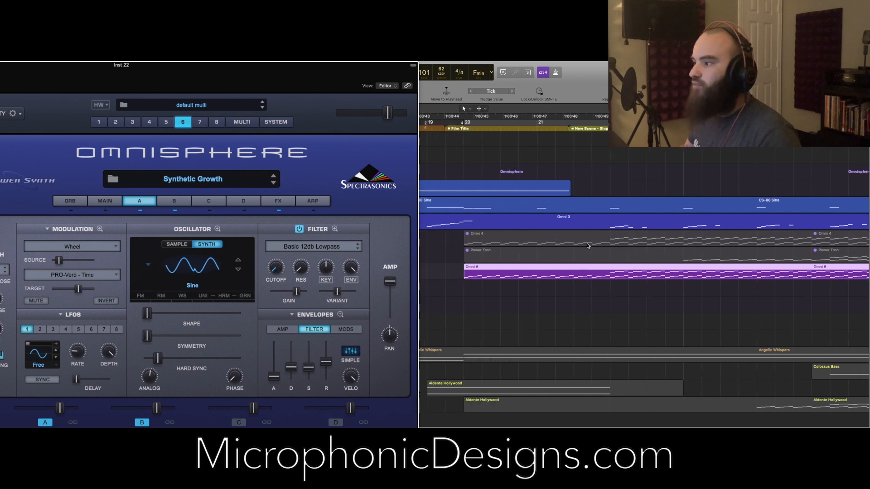
drag(268, 75, 429, 71)
drag(155, 69, 235, 72)
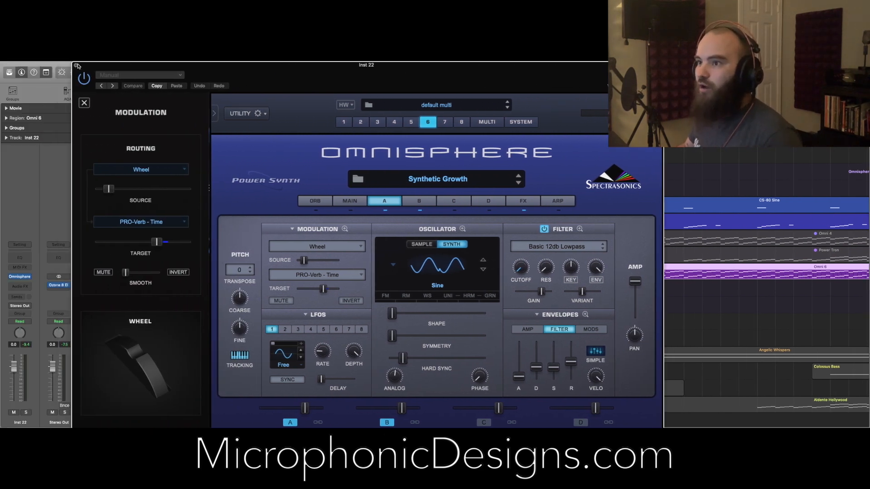
click(75, 65)
scroll(327, 197, right, 5)
scroll(327, 198, left, 3)
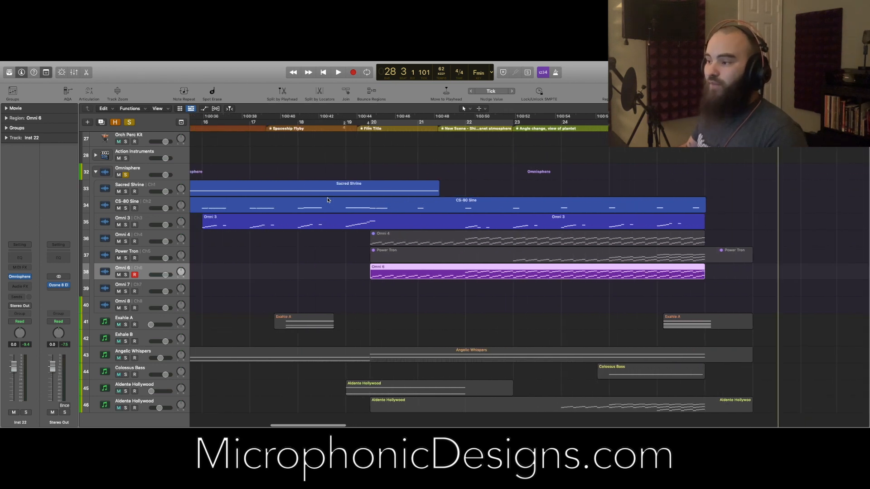
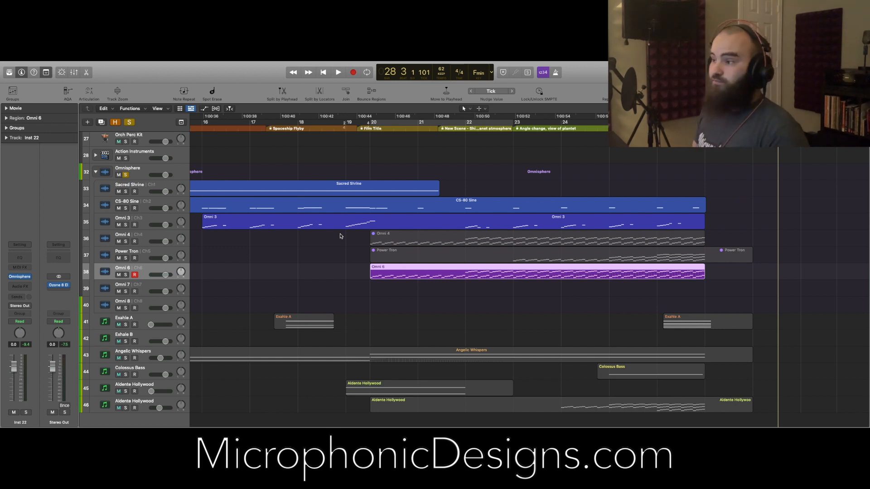
Turn off solo on the Omnisphere track stack.
scroll(340, 236, left, 3)
scroll(340, 236, right, 1)
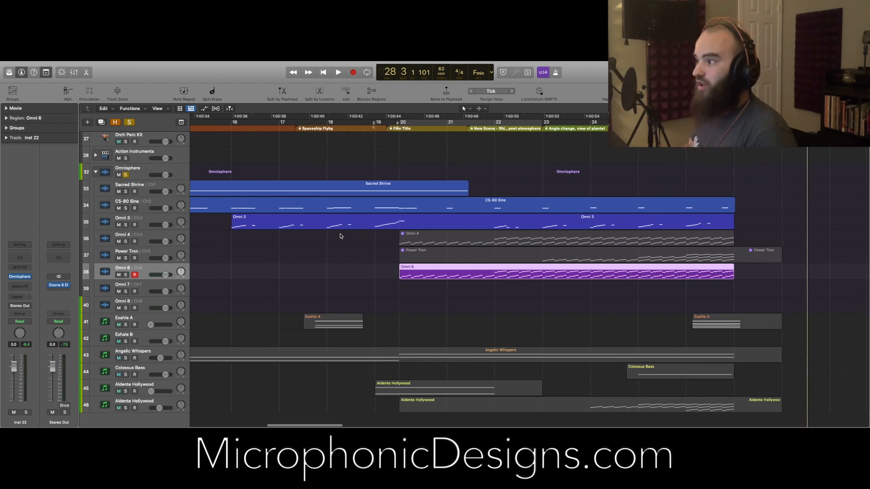
key(super+Left)
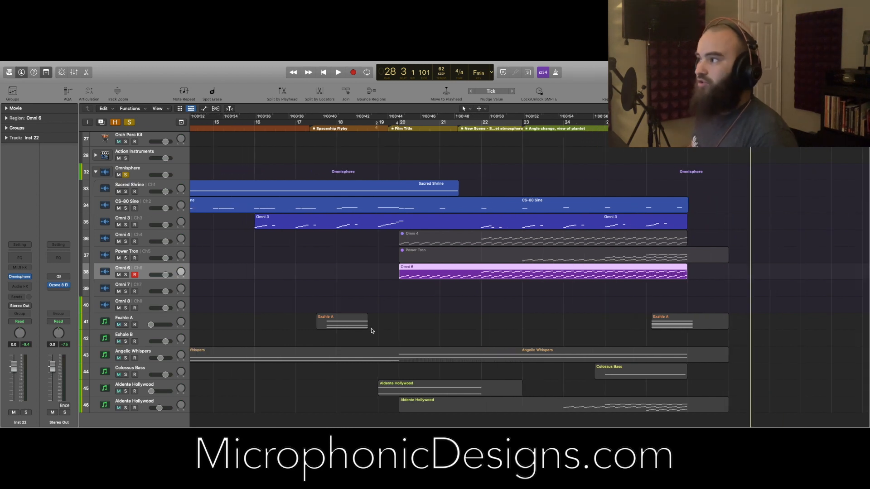
scroll(371, 330, left, 6)
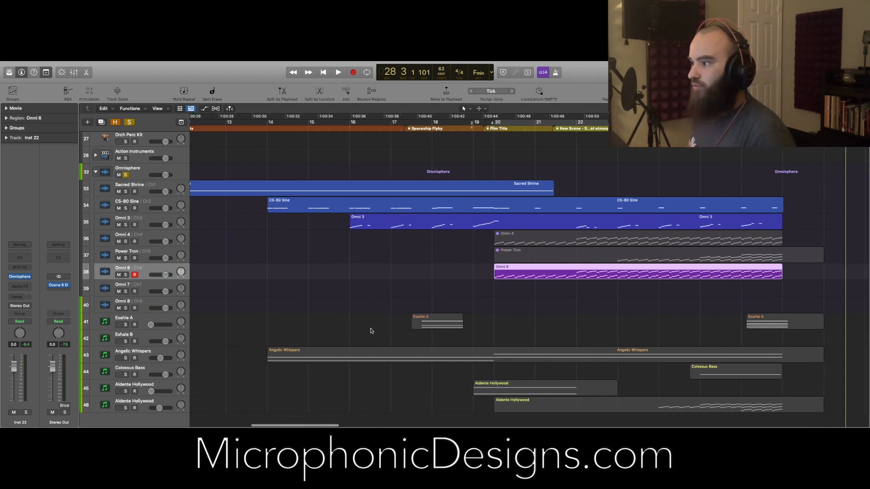
scroll(370, 330, right, 3)
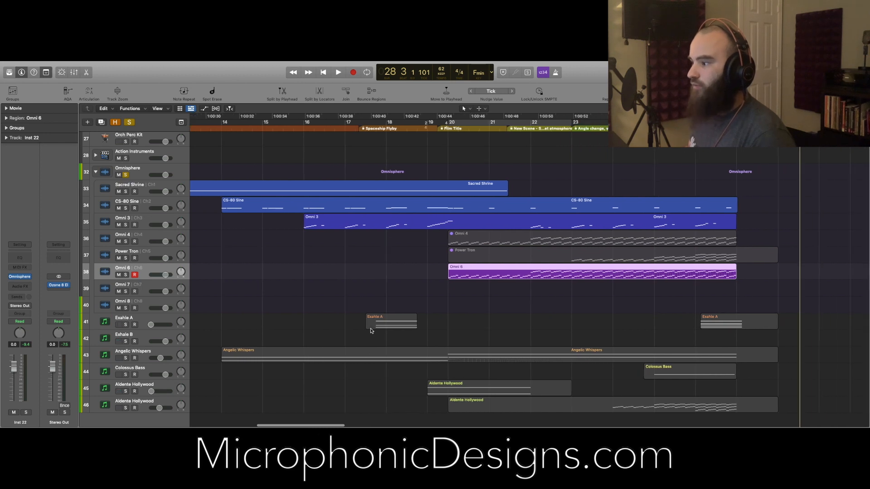
click(126, 173)
click(126, 174)
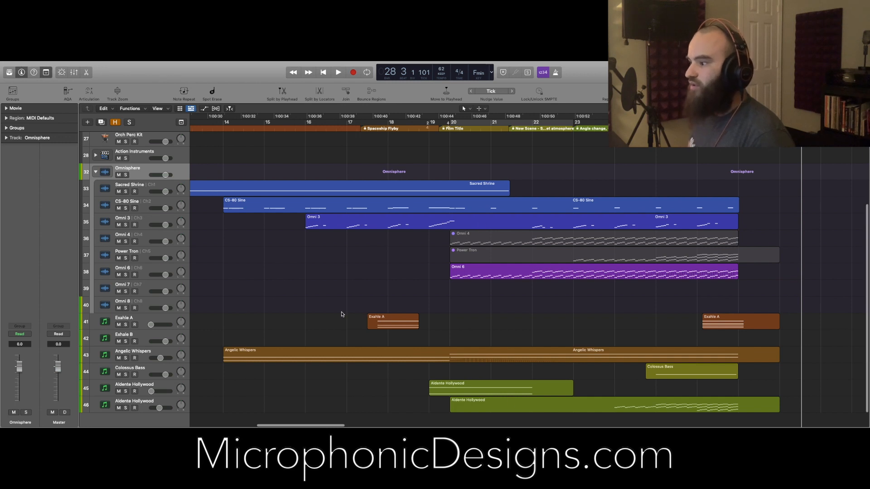
Play the full arrangement from the Film Starts marker in bar 11 through bar 28, and stop playback.
scroll(342, 313, left, 5)
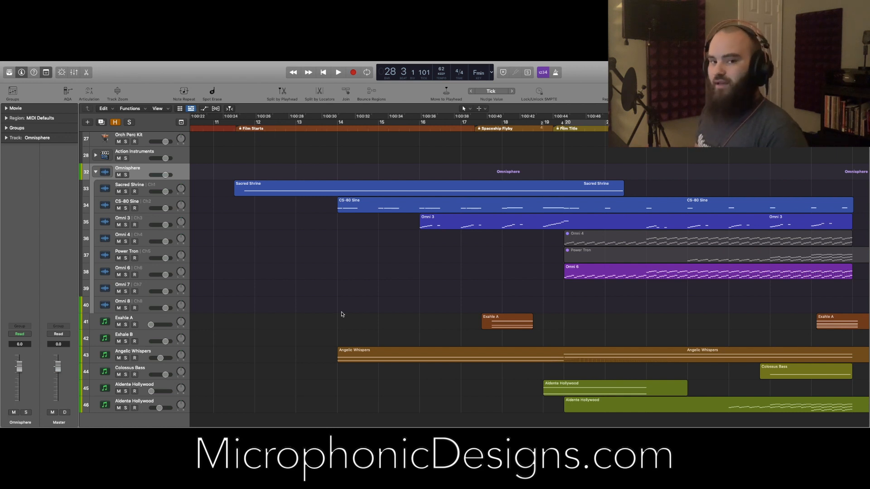
scroll(341, 314, right, 8)
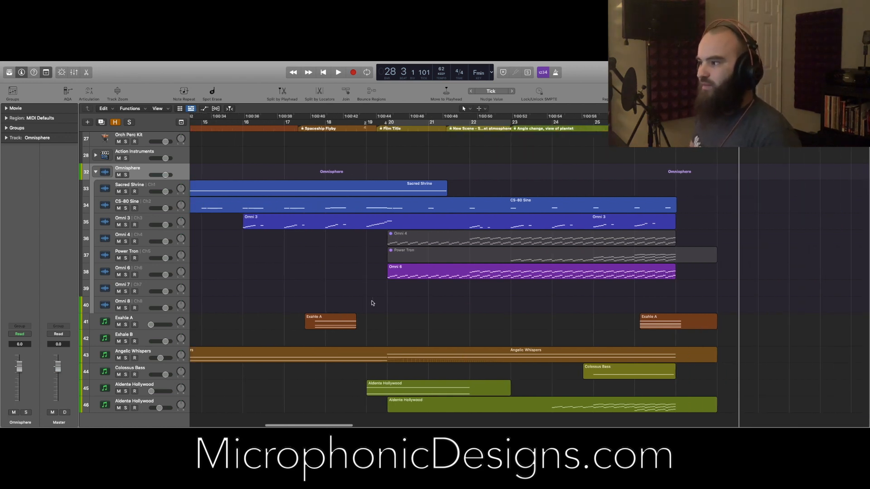
scroll(370, 303, left, 8)
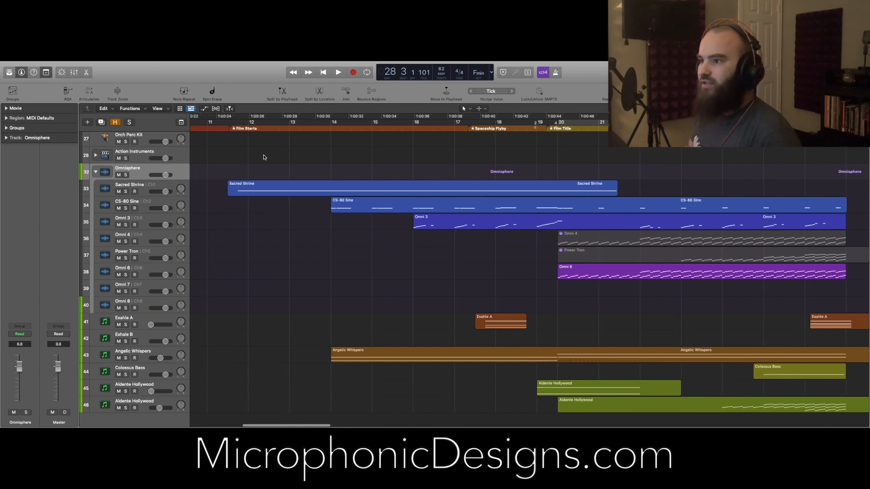
click(230, 127)
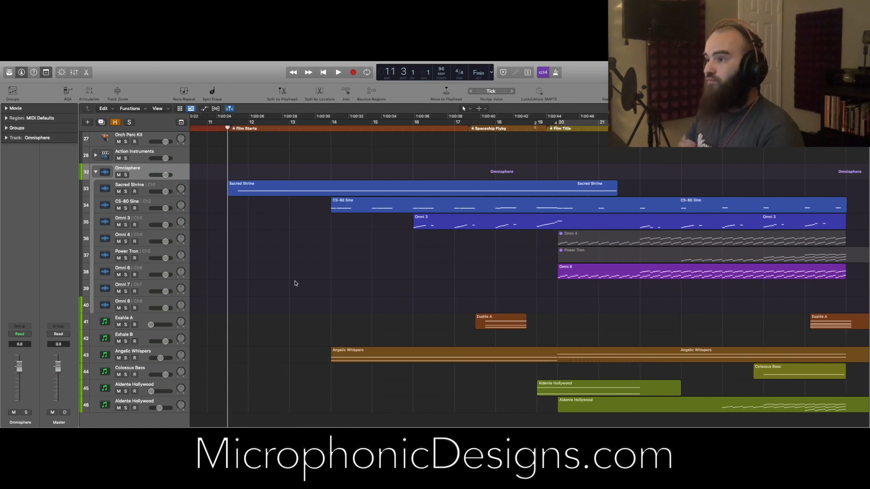
key(space)
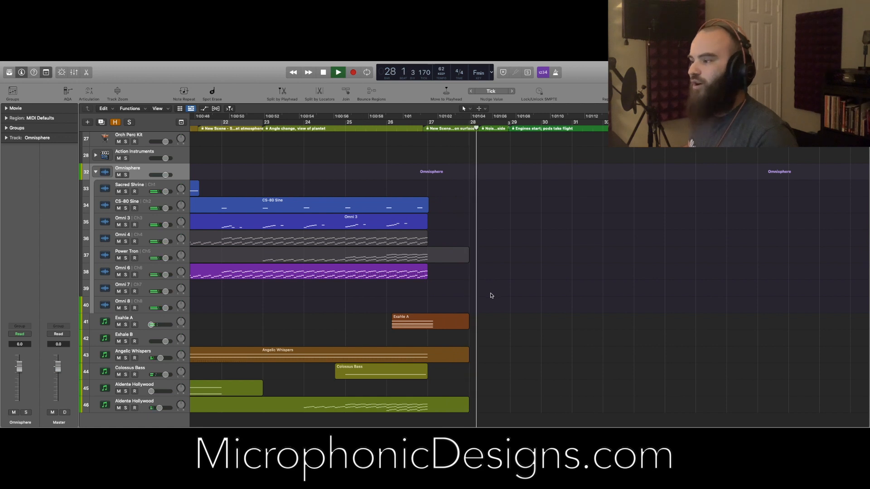
key(space)
scroll(491, 295, left, 8)
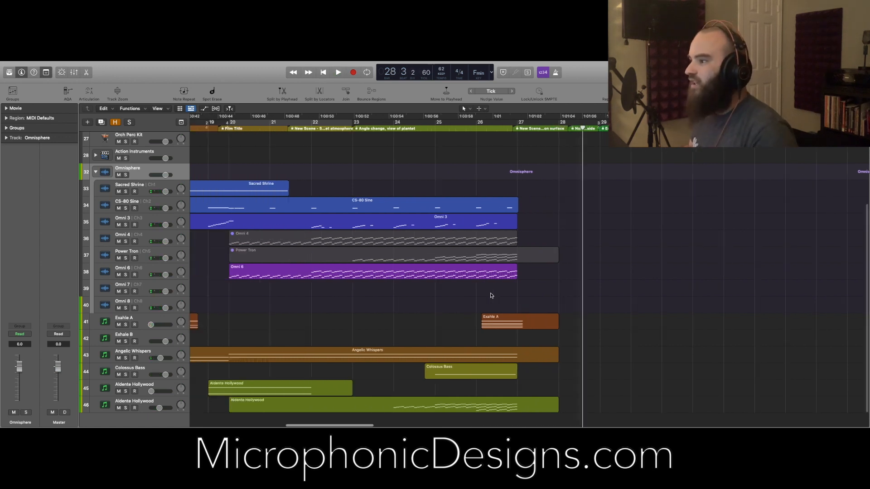
key(super+Left)
scroll(491, 295, right, 10)
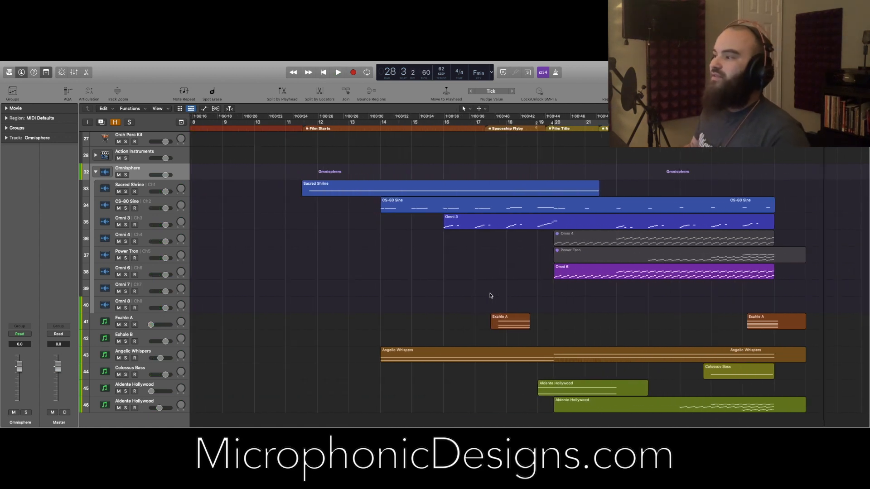